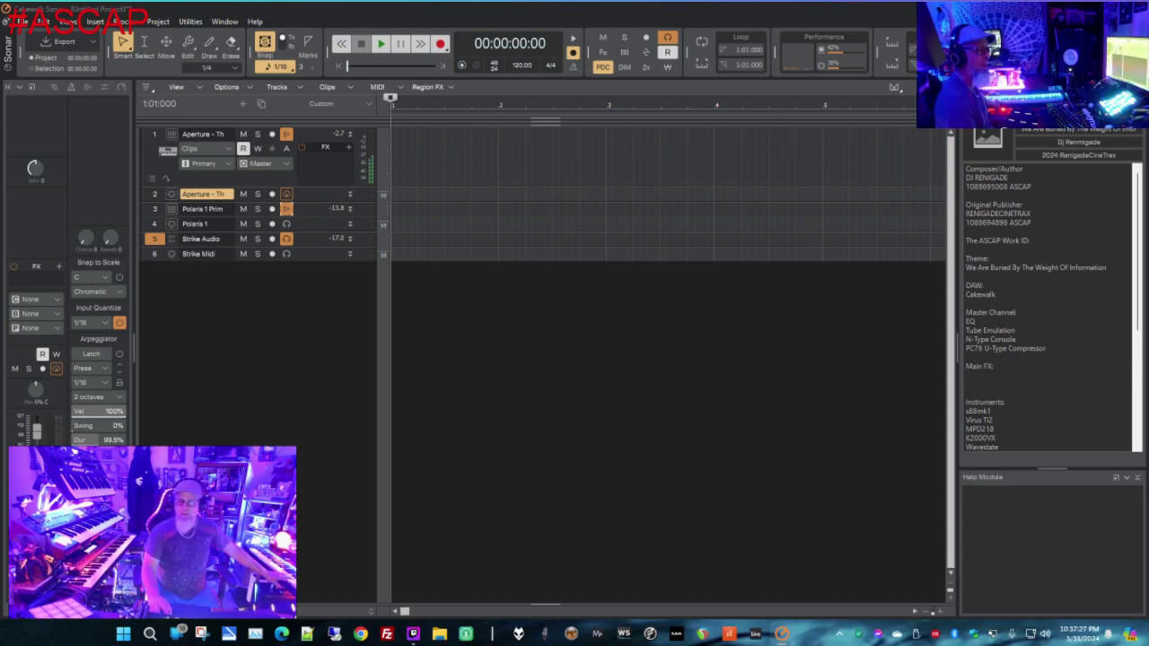
Set the project tempo to 80 BPM
left_click(524, 66)
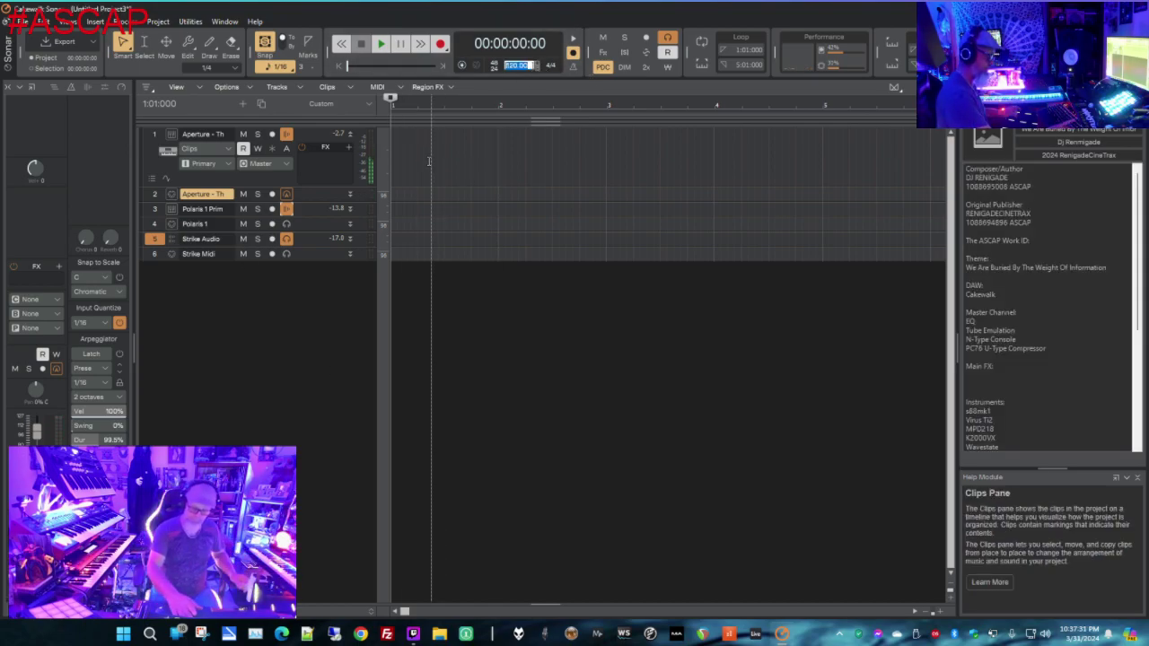
type("80")
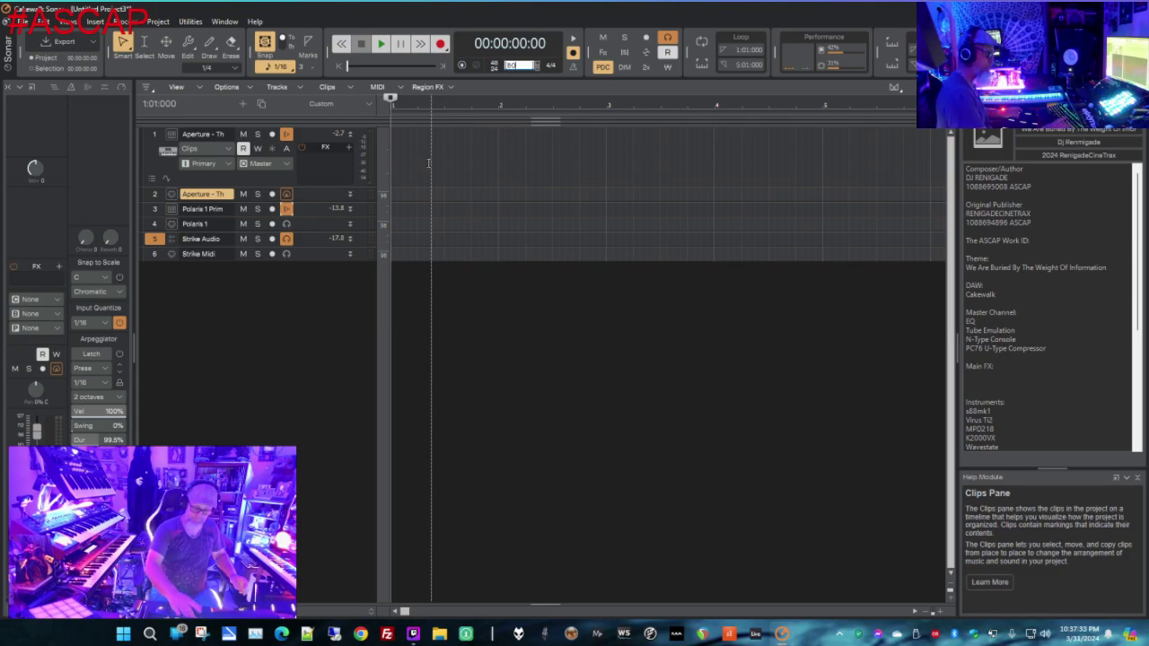
key("Return")
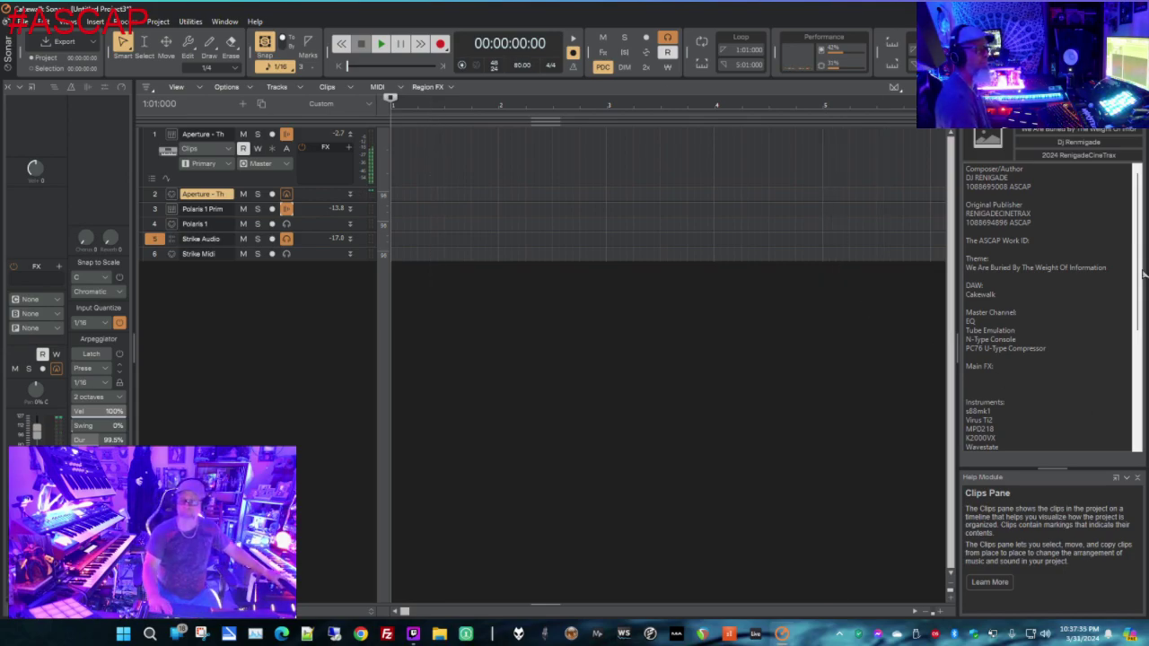
Set the project tempo to 100 BPM
left_click(516, 66)
type("100")
key("Return")
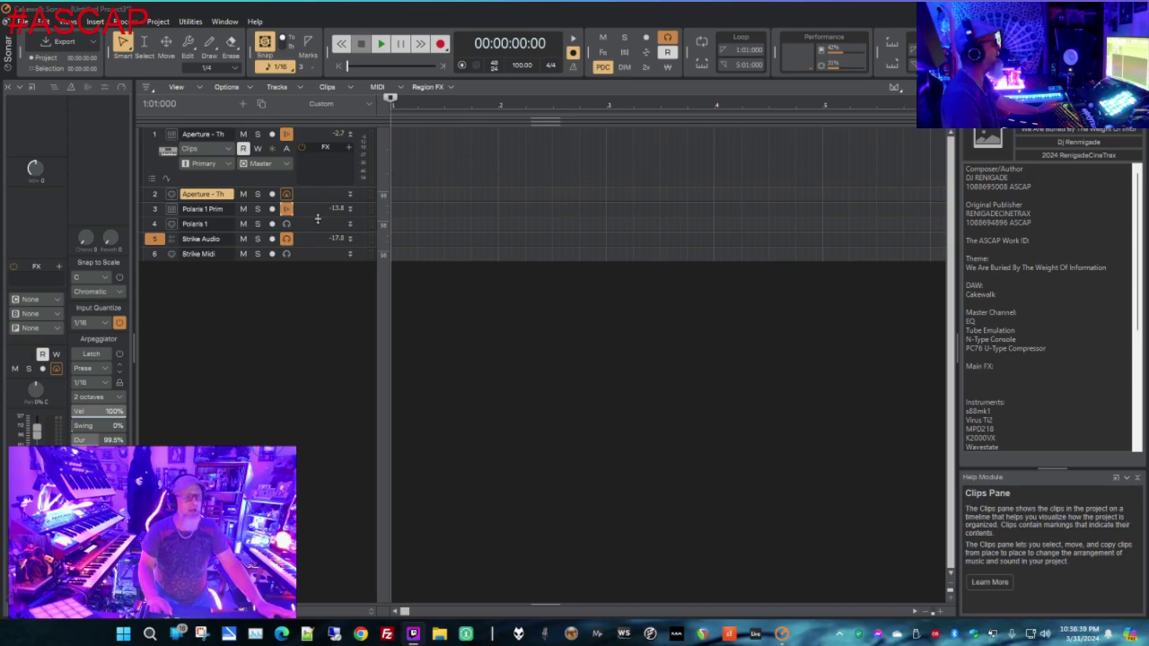
Narrow the track pane and expand the strips of the Strike Midi, second Aperture, Polaris 1 Prim and Polaris 1 tracks
left_click_drag(371, 203, 326, 213)
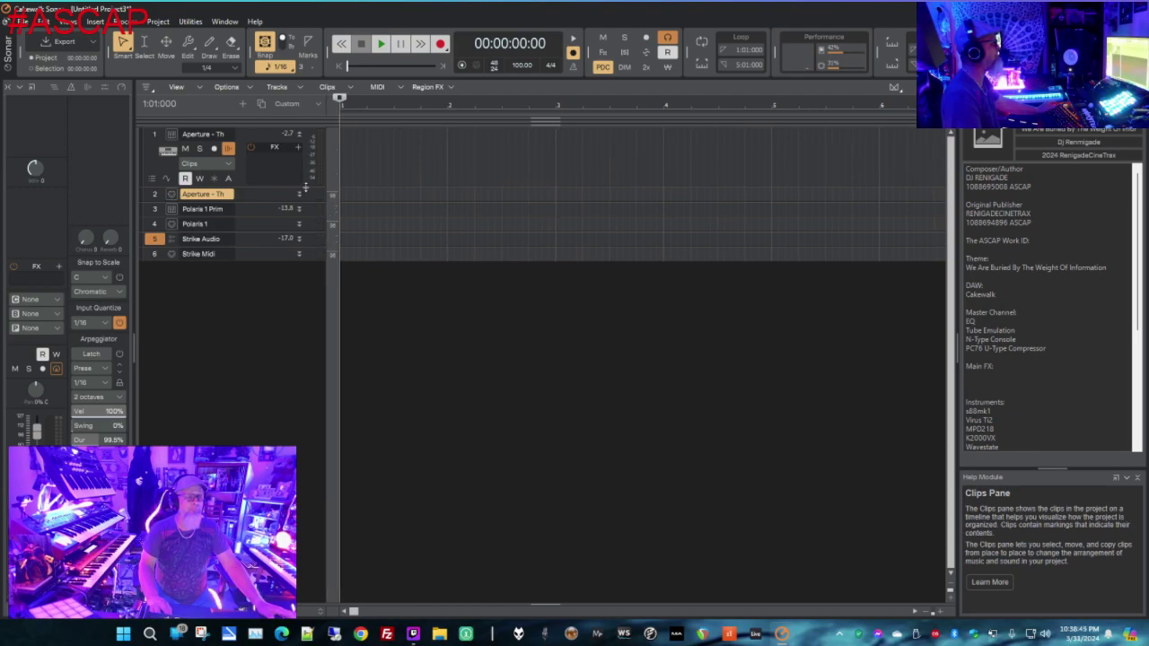
left_click(299, 254)
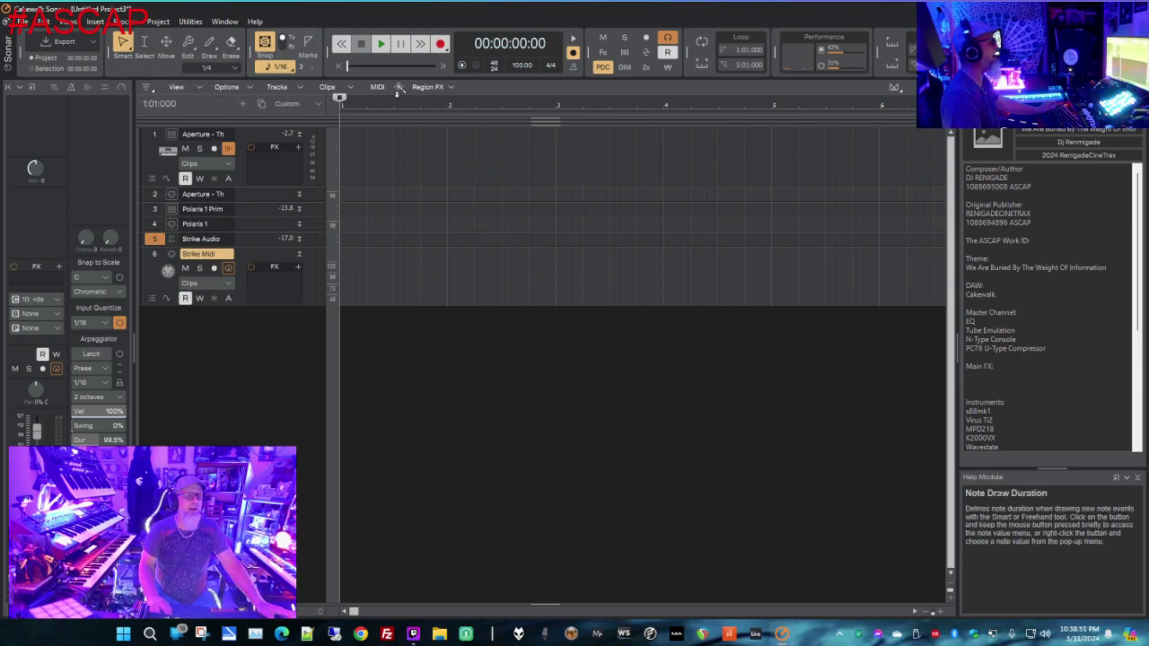
left_click(299, 193)
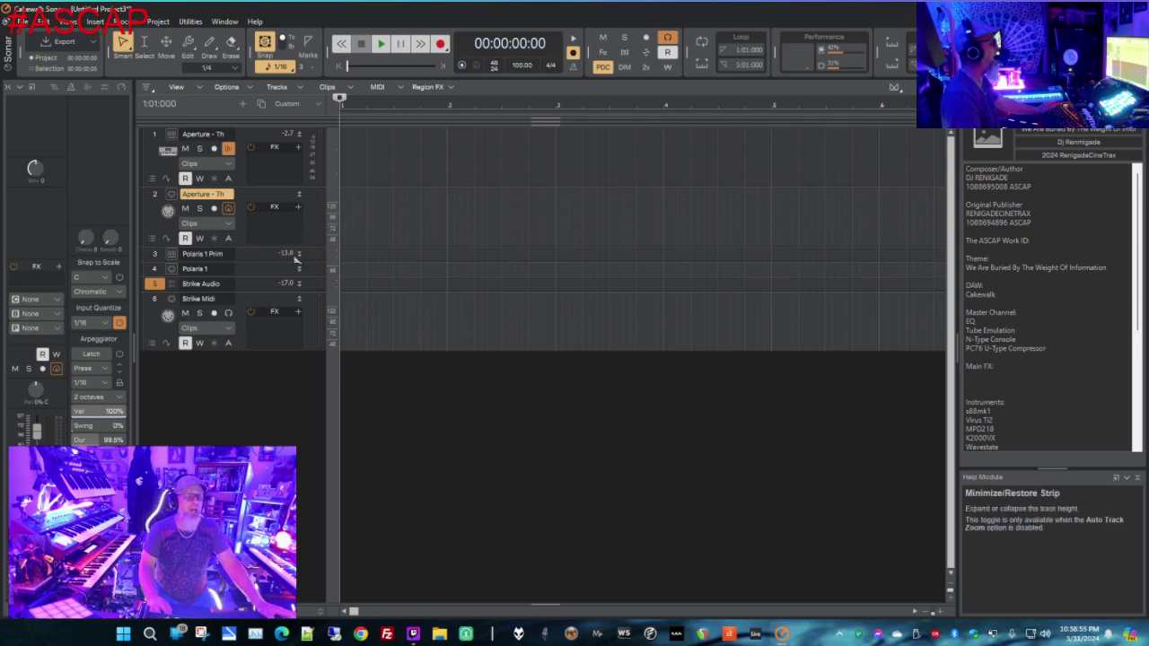
left_click(300, 255)
left_click(299, 254)
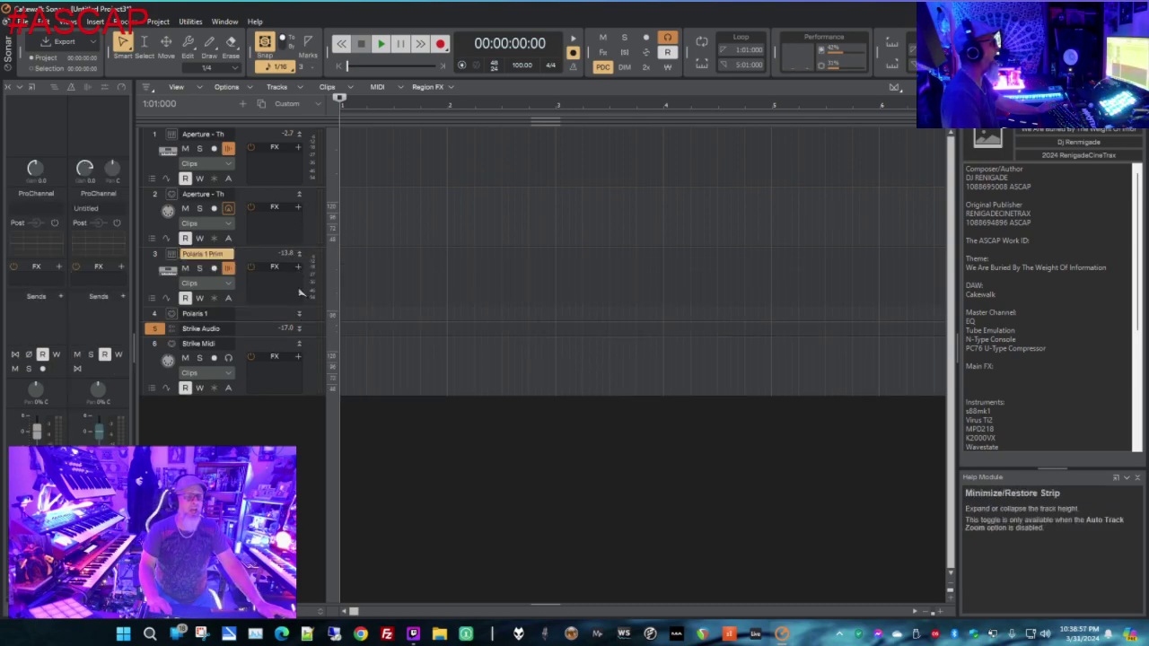
left_click(298, 315)
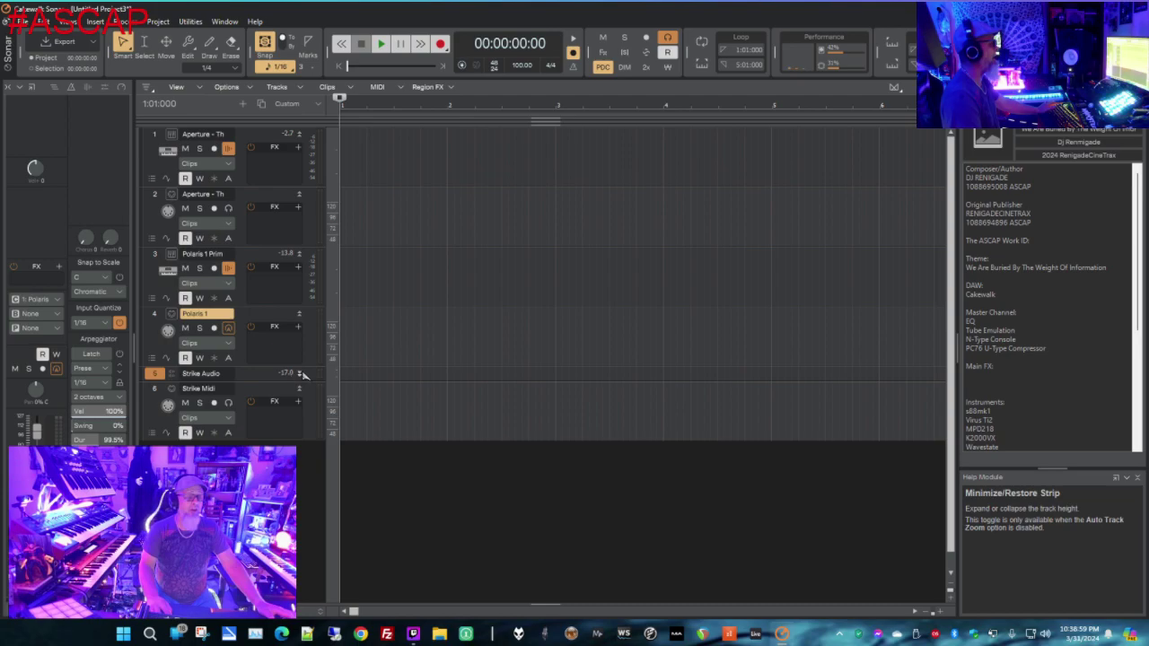
left_click(302, 376)
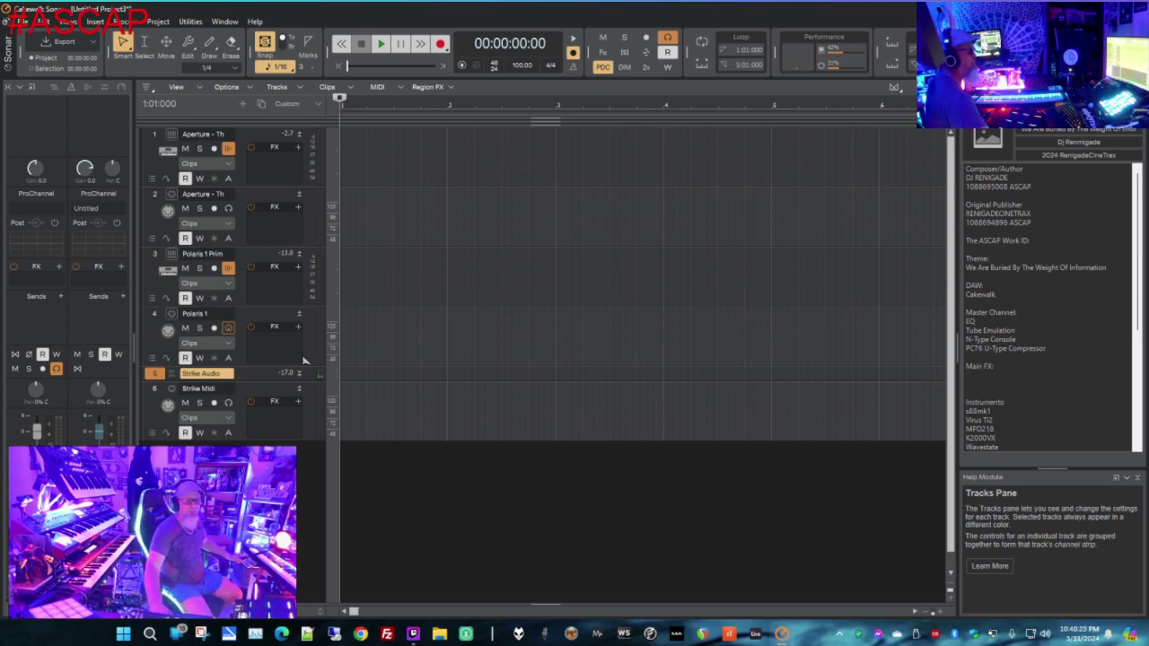
Enable input echo on the Strike Midi track and record a MIDI take about 20 bars long on it from the project start
left_click(228, 403)
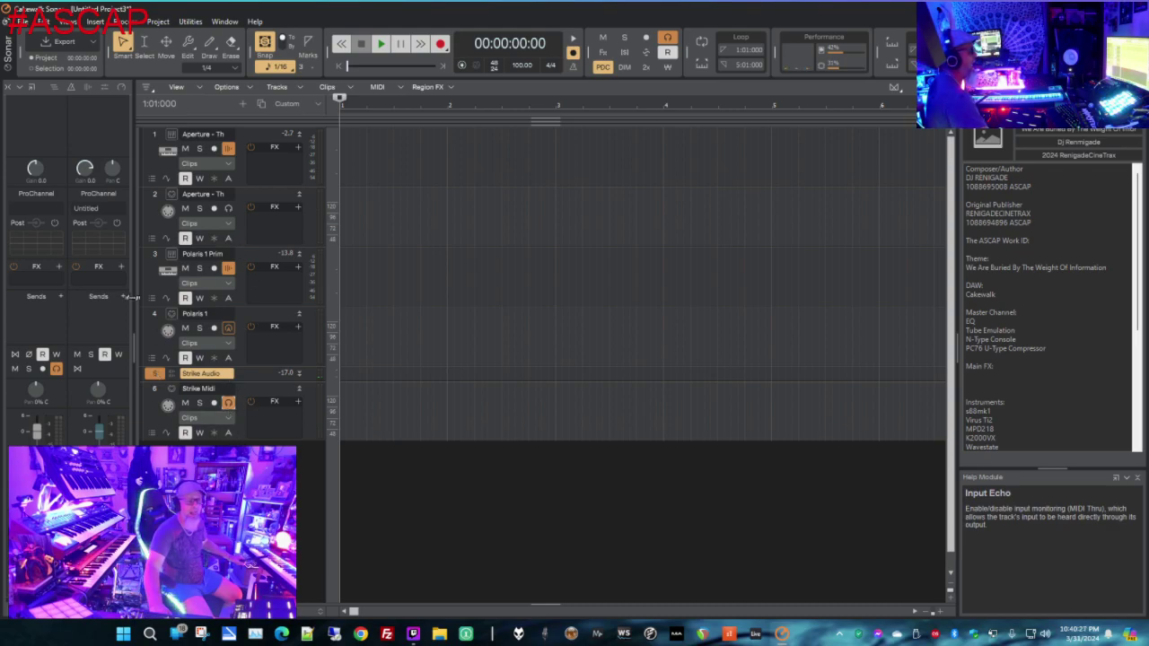
left_click(156, 392)
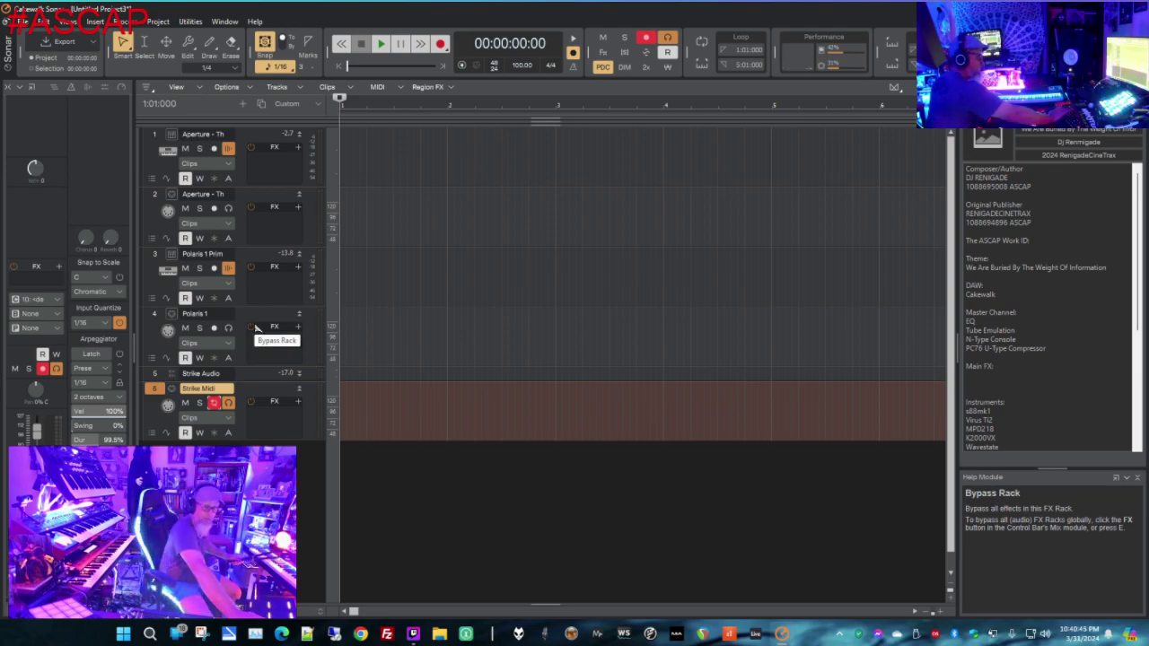
key("r")
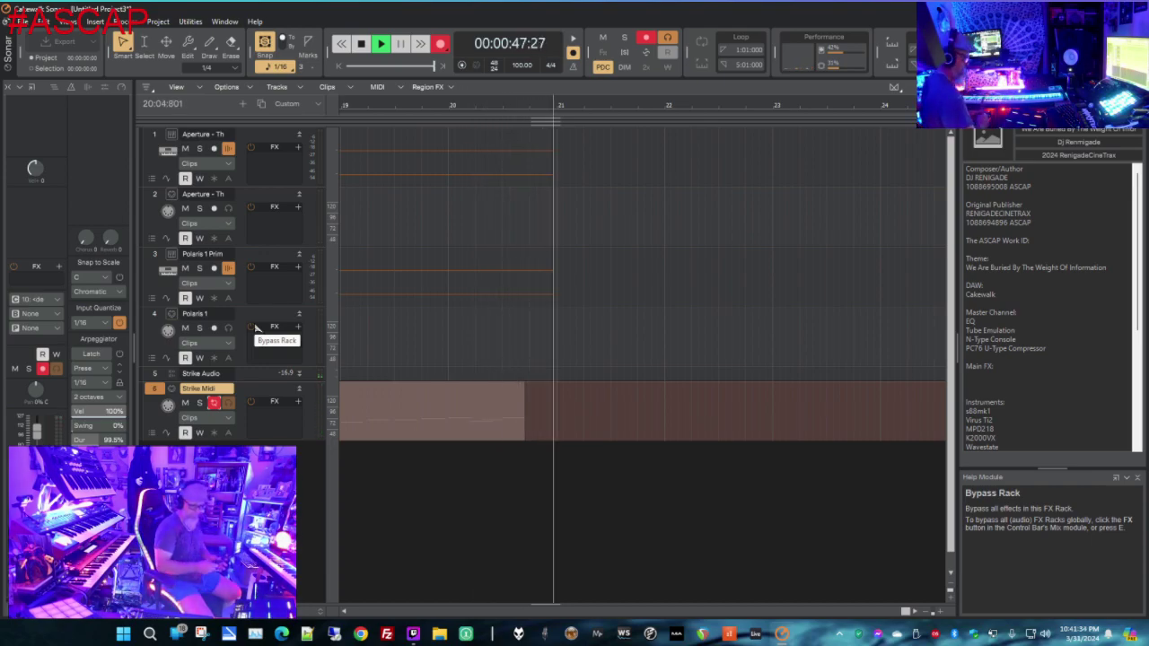
key("space")
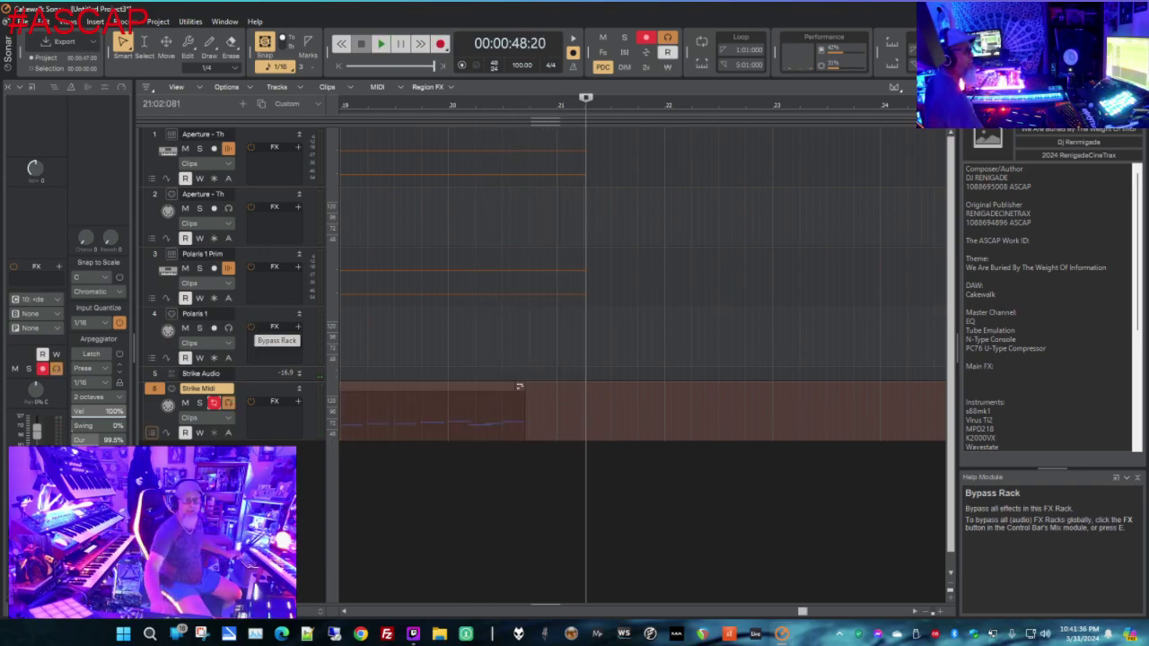
Play back the Record 1 take from the project start for about 10 bars, briefly expanding the Strike Audio track
left_click(341, 43)
key("space")
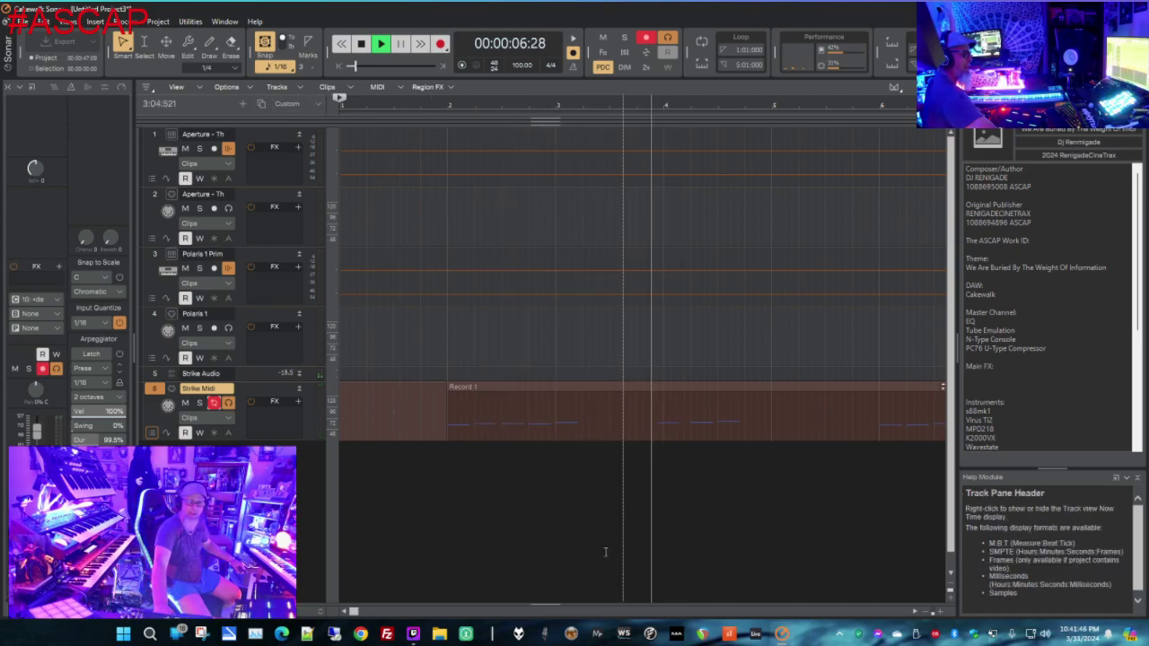
left_click(299, 374)
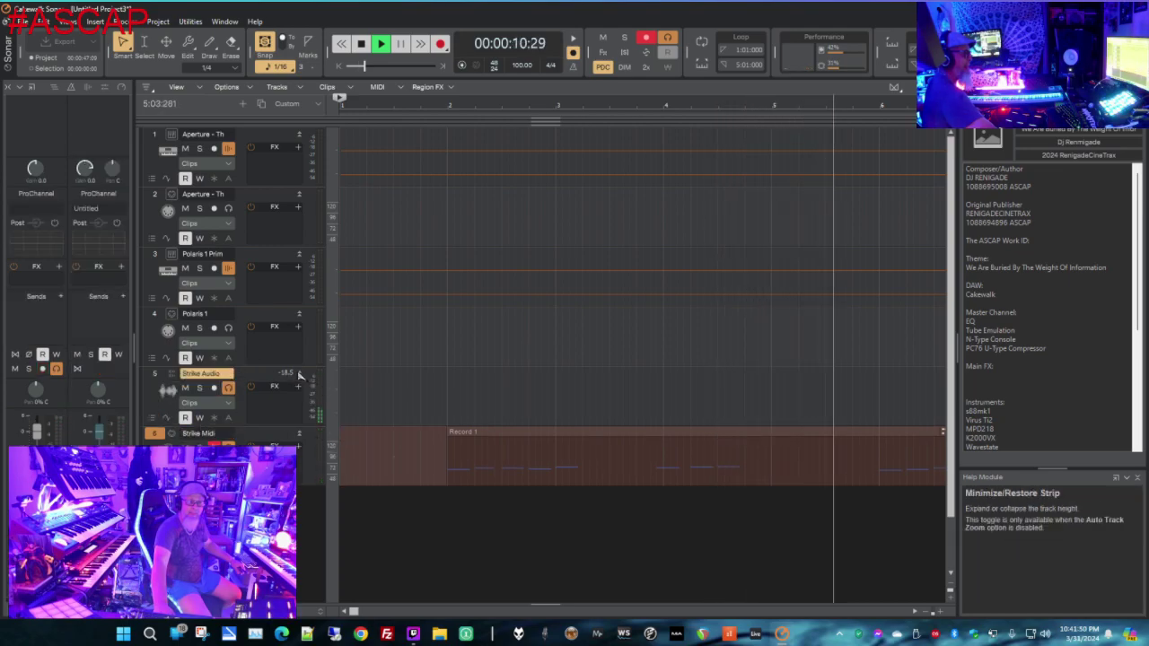
left_click(299, 375)
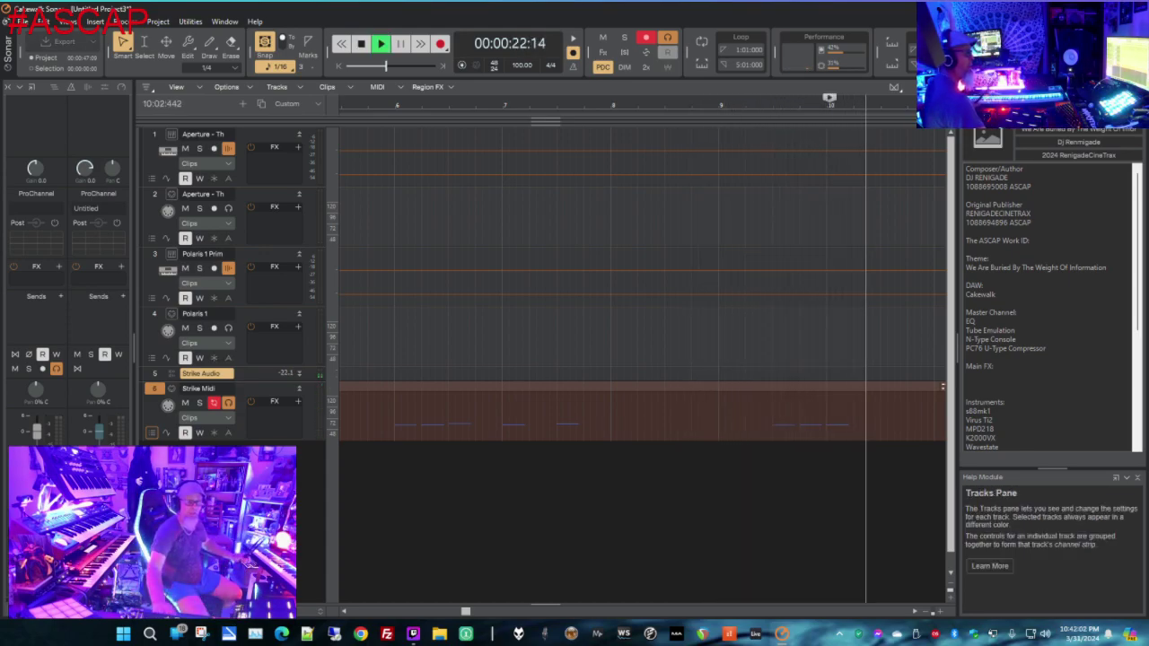
key("space")
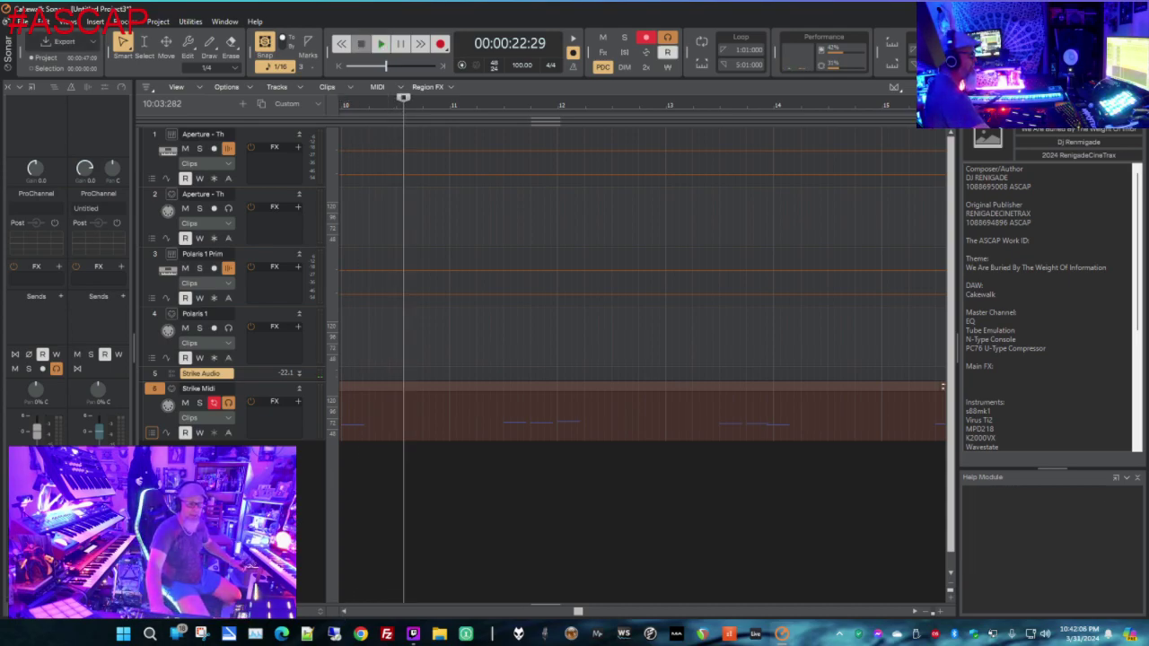
Show the bus pane with its waveform preview and play the project from the start to about bar 16
key("d")
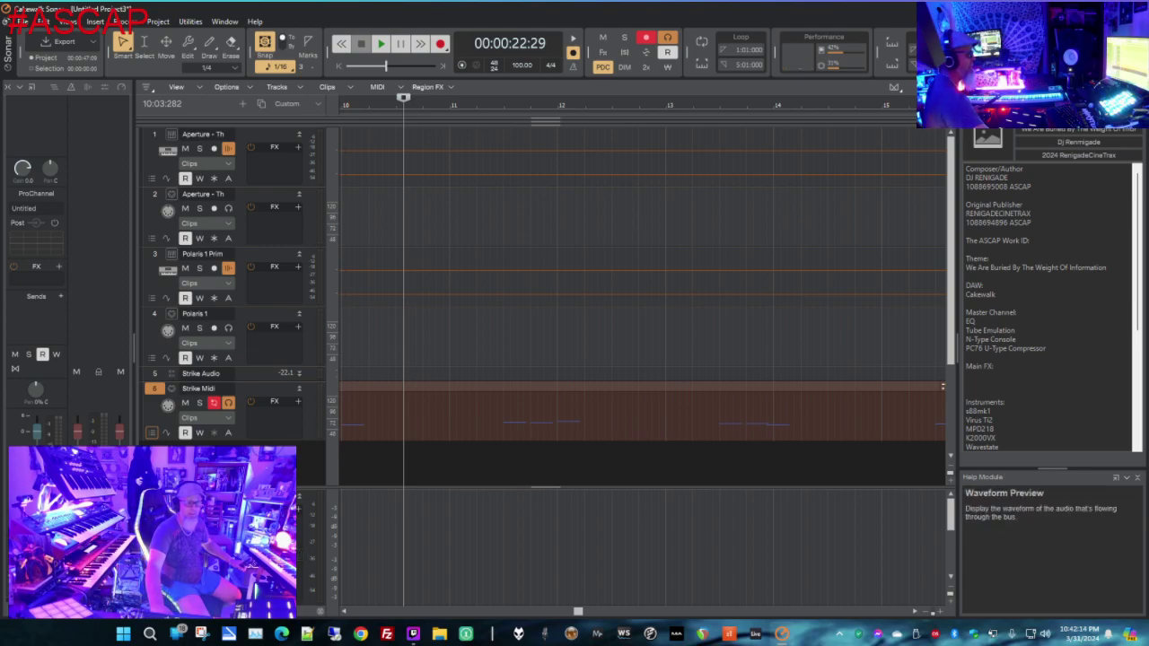
left_click(341, 43)
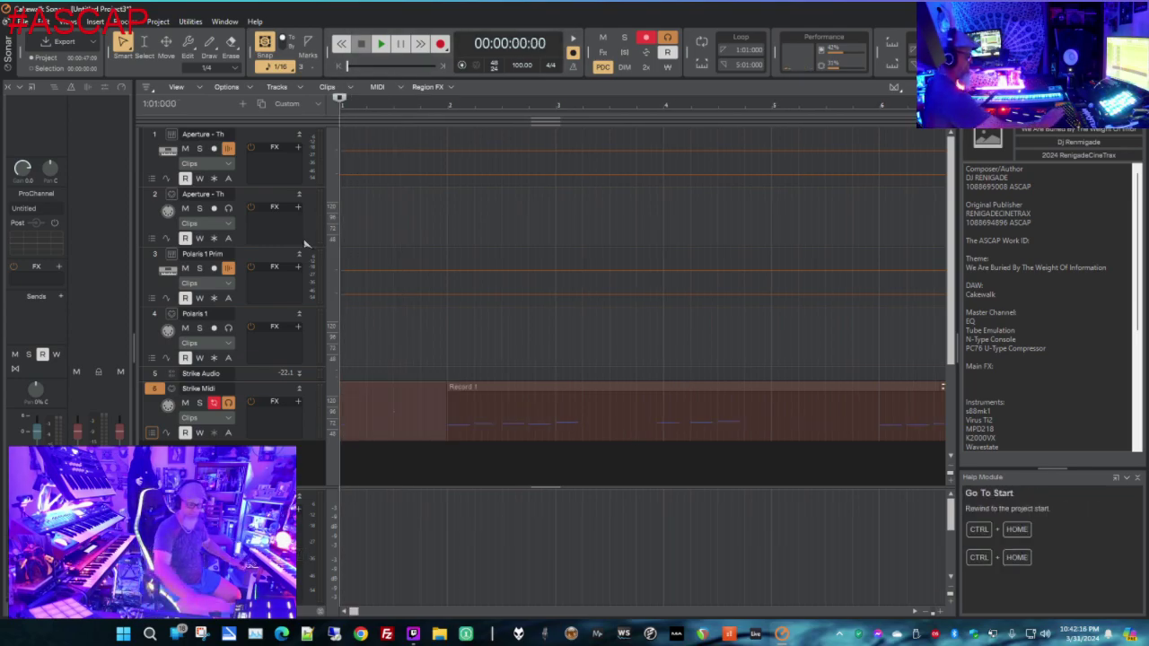
key("space")
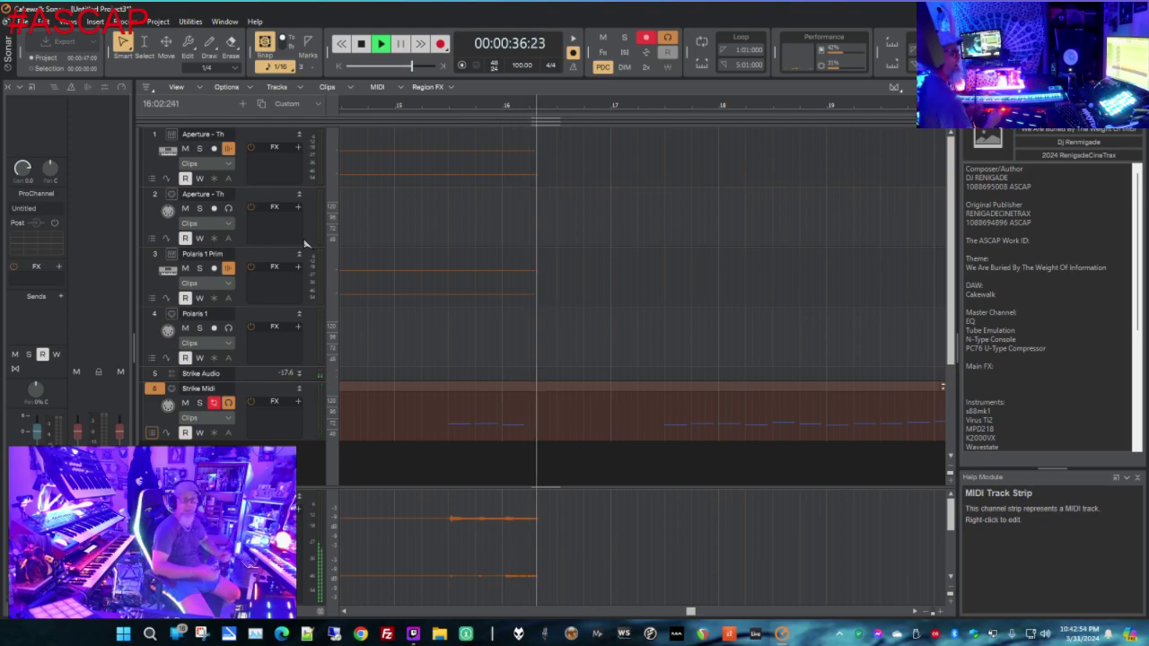
key("space")
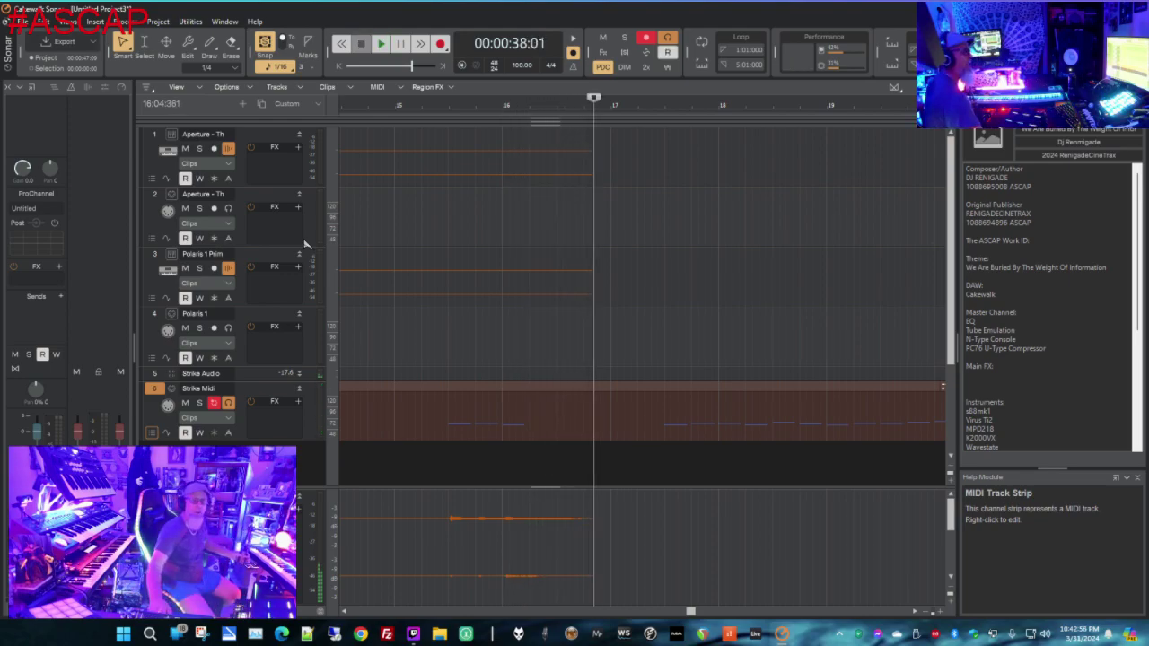
Set the project tempo to 80 BPM and return to the project start
left_click(520, 64)
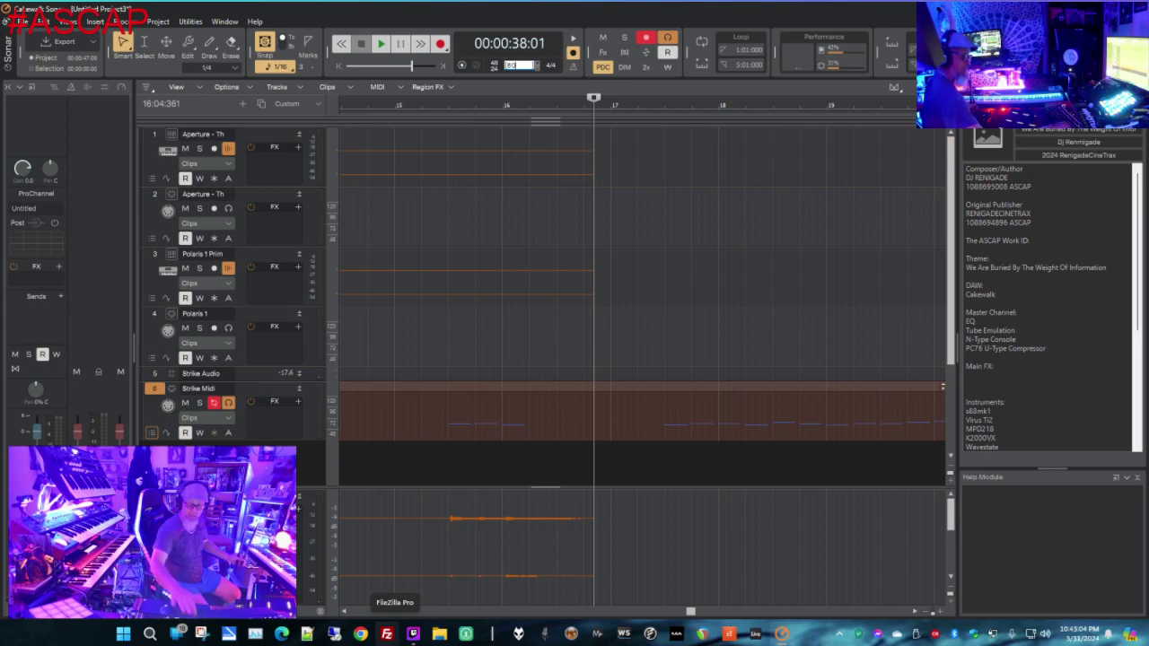
key("Return")
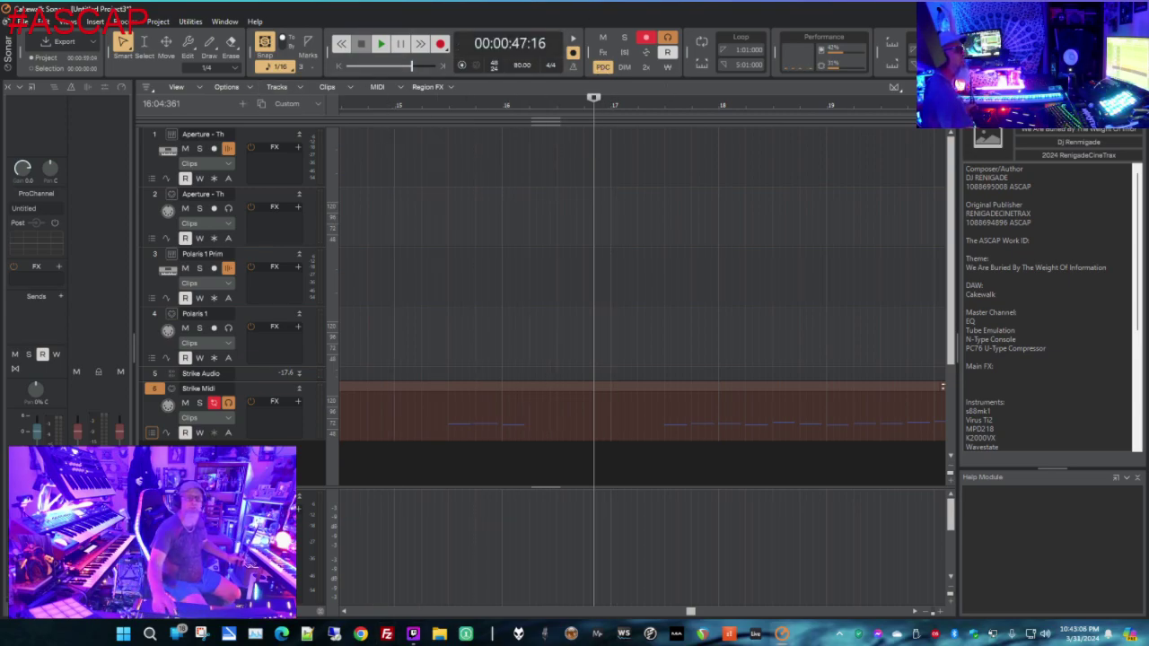
left_click(342, 43)
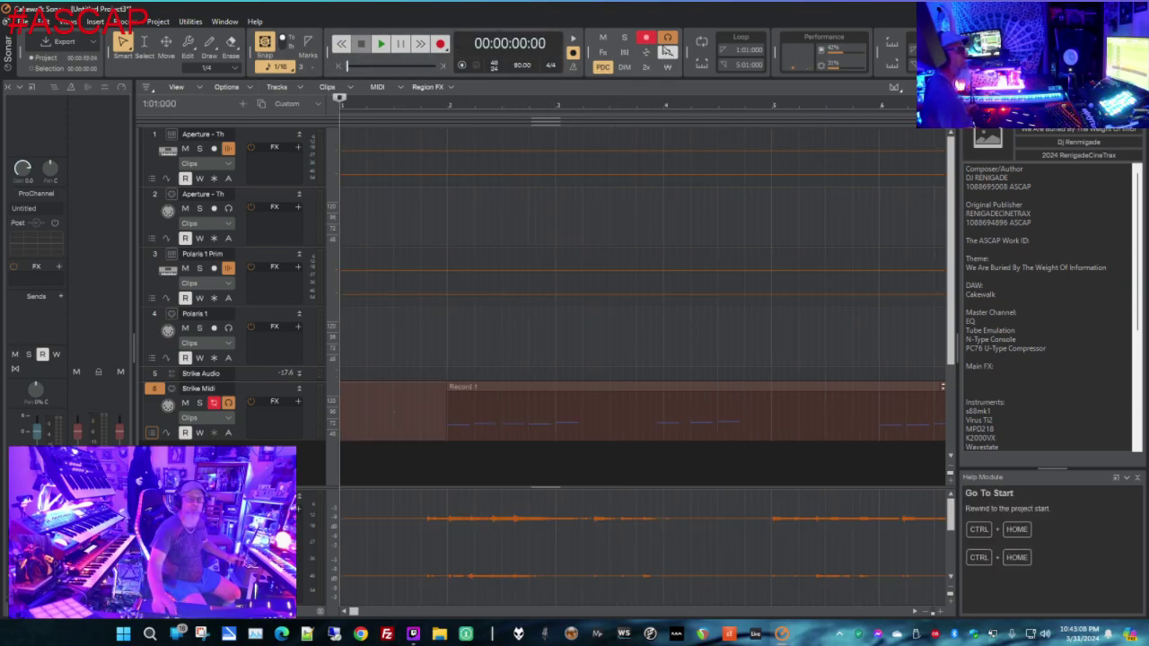
Move the Record 1 clip on the Strike Midi track to bar 1 and audition it at the current tempo
left_click(536, 388)
left_click_drag(565, 390, 418, 395)
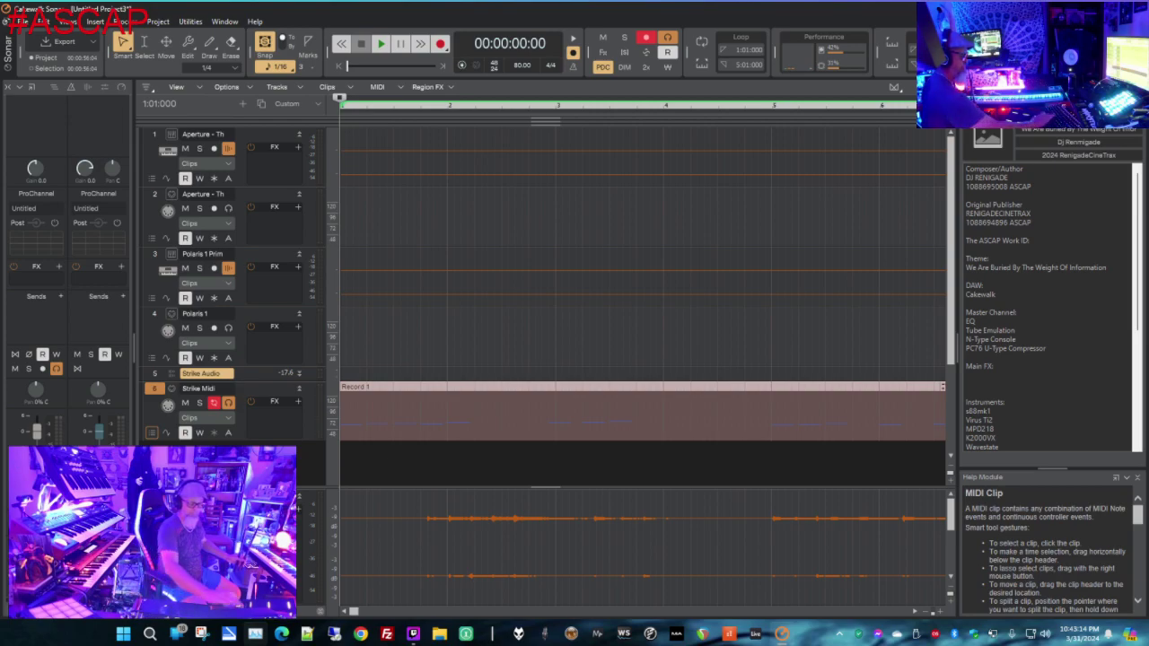
key("space")
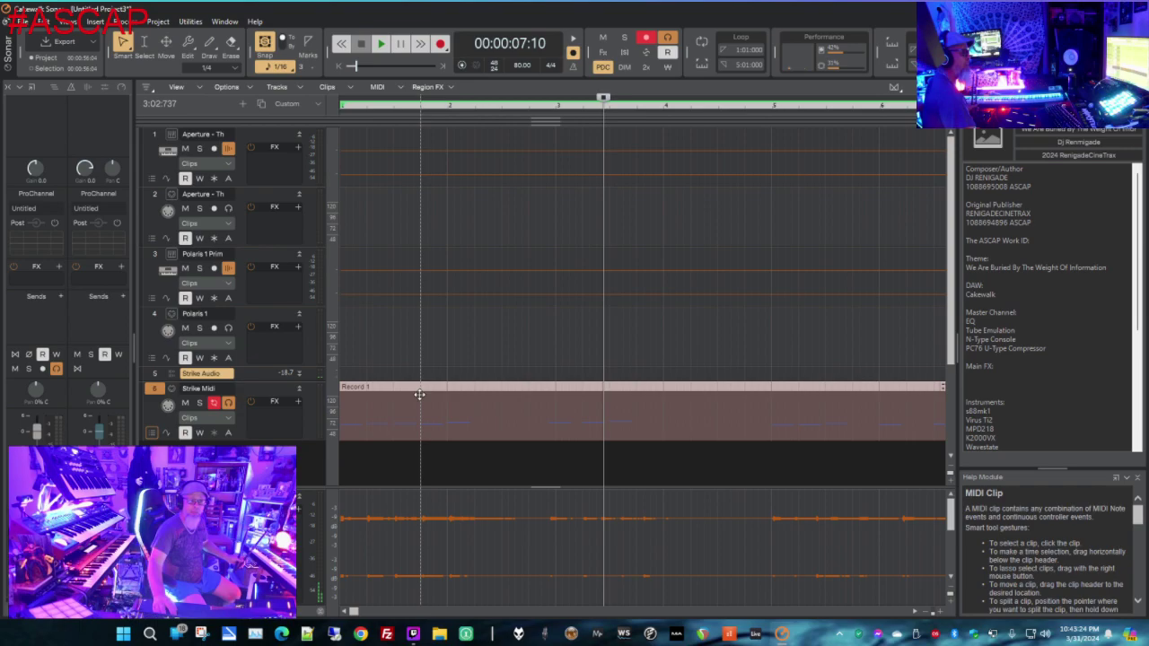
Delete the Record 1 clip and record a new MIDI take about 16 bars long on the Strike Midi track from the project start
key("Delete")
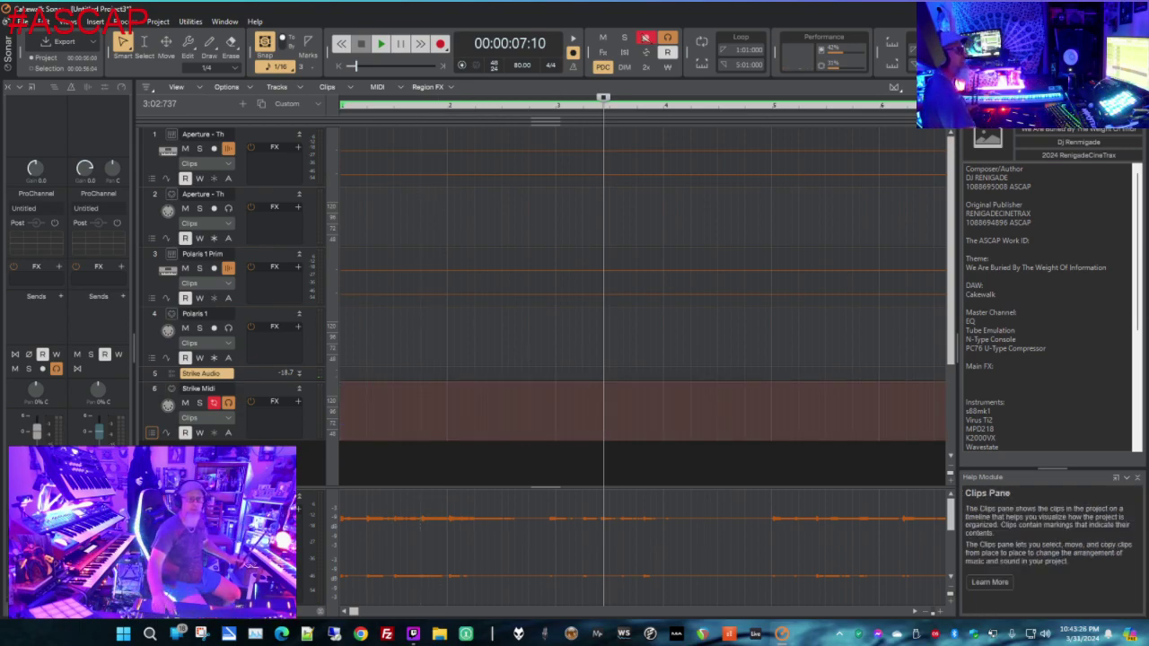
left_click(337, 66)
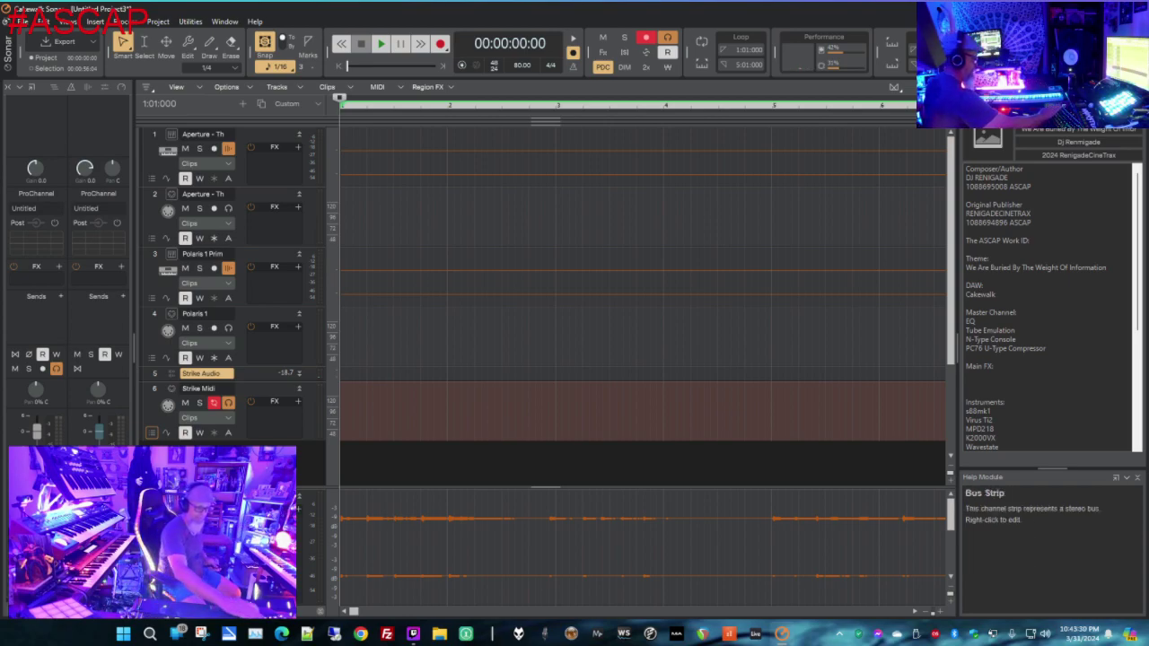
key("space")
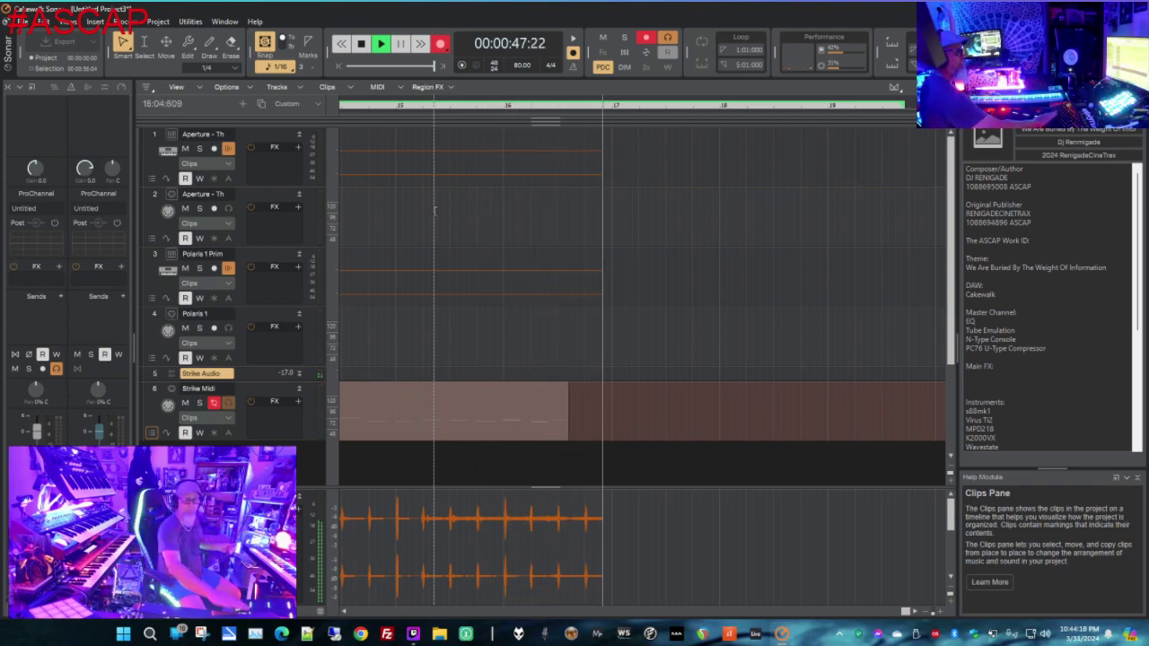
key("space")
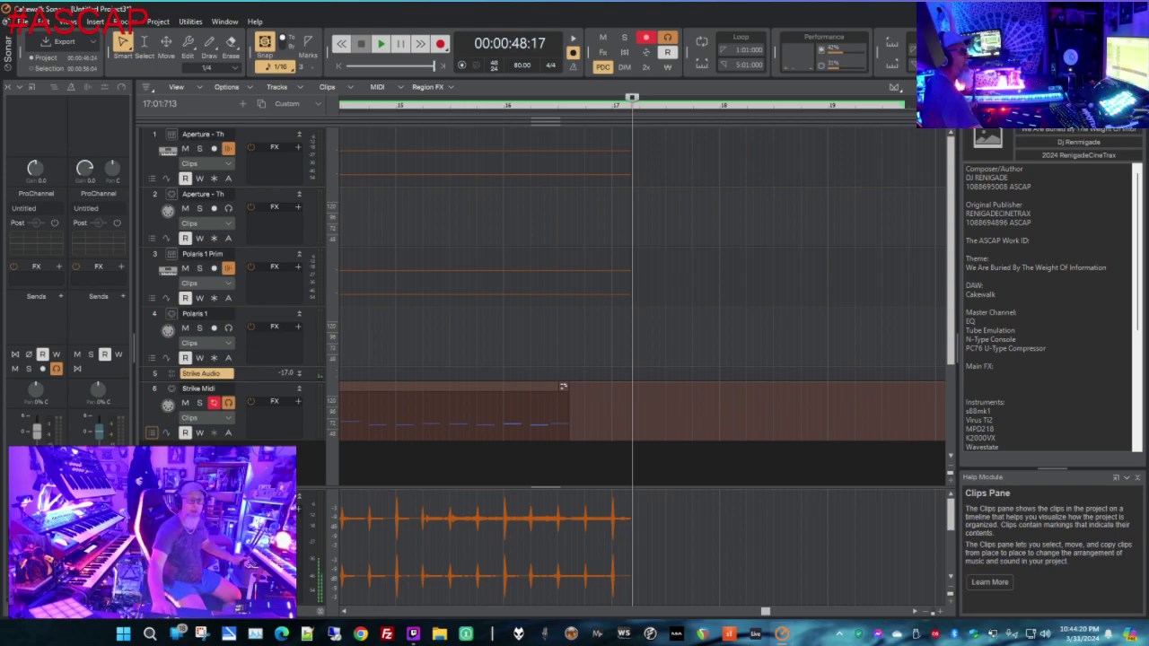
Move the Record 2 clip on the Strike Midi track to bar 1, play it back and rewind
left_click(341, 43)
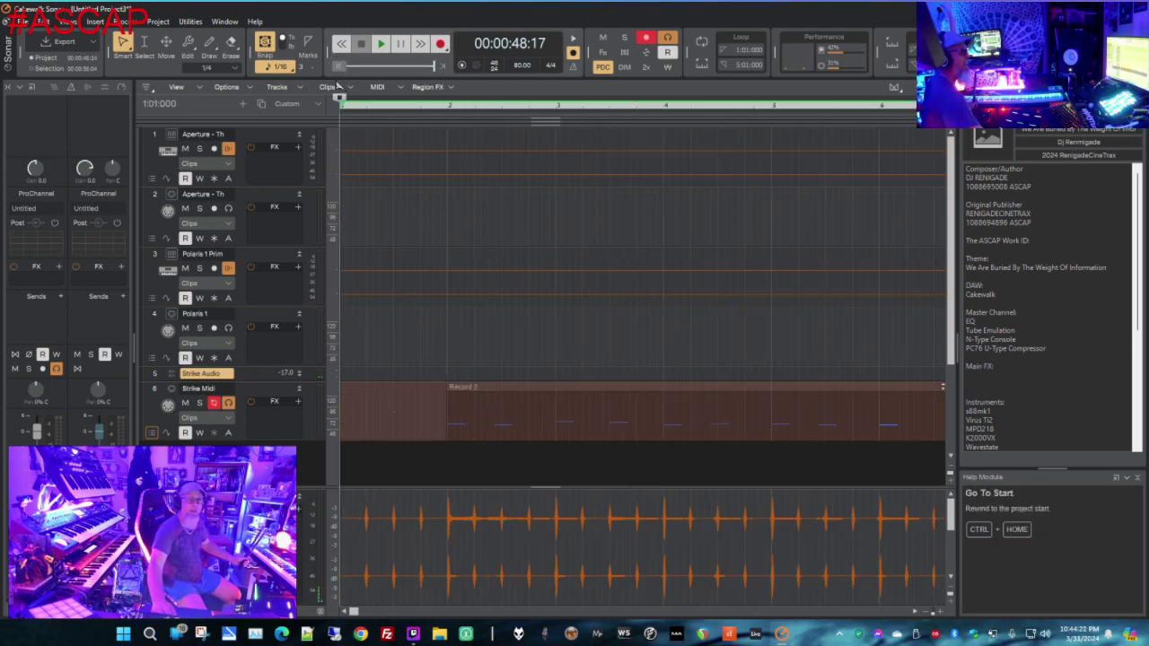
left_click(534, 393)
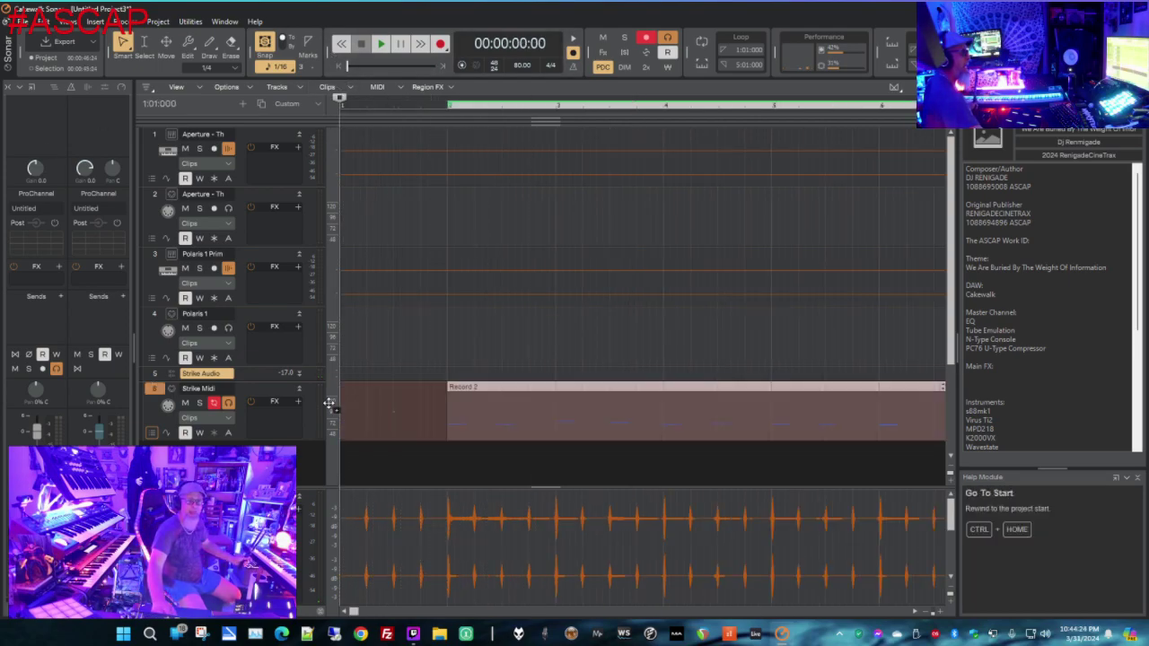
left_click_drag(522, 392, 389, 398)
key("space")
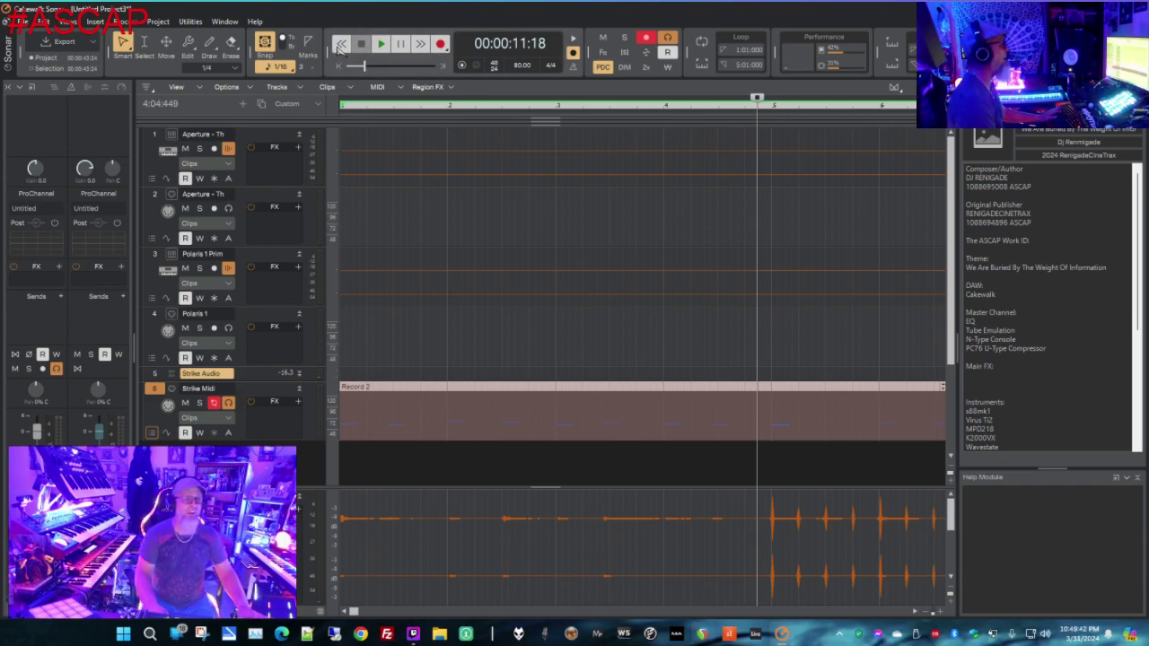
left_click(341, 45)
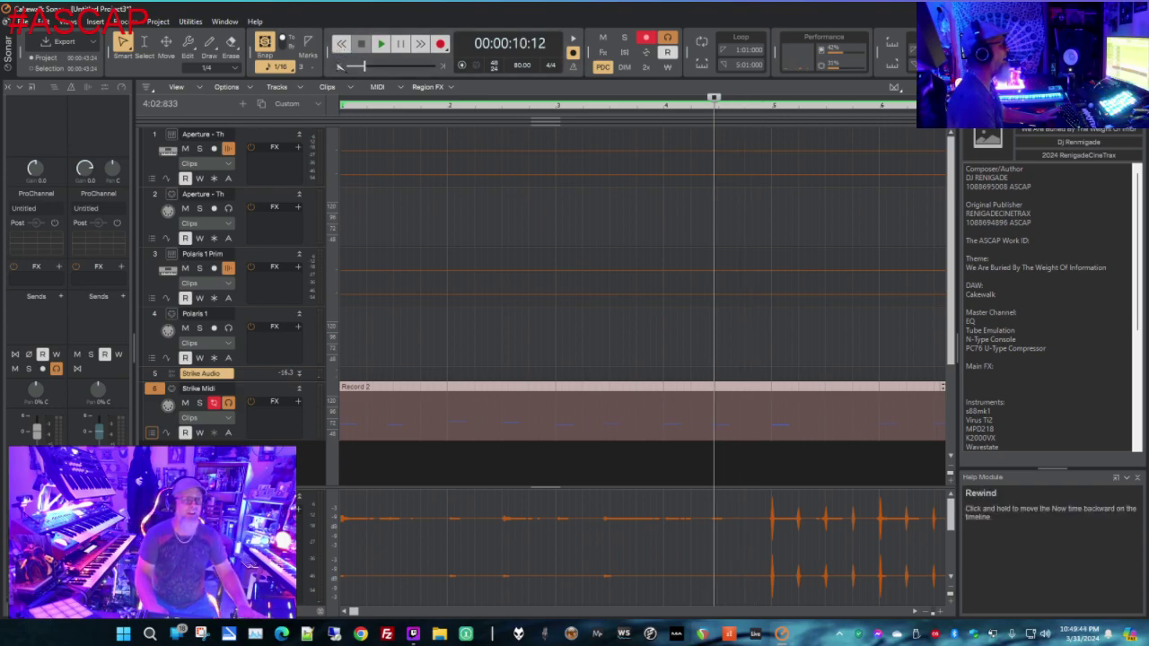
Audition the Record 2 clip from the project start, select the Polaris 1 track, and delete the clip from the Strike Midi track
left_click(337, 66)
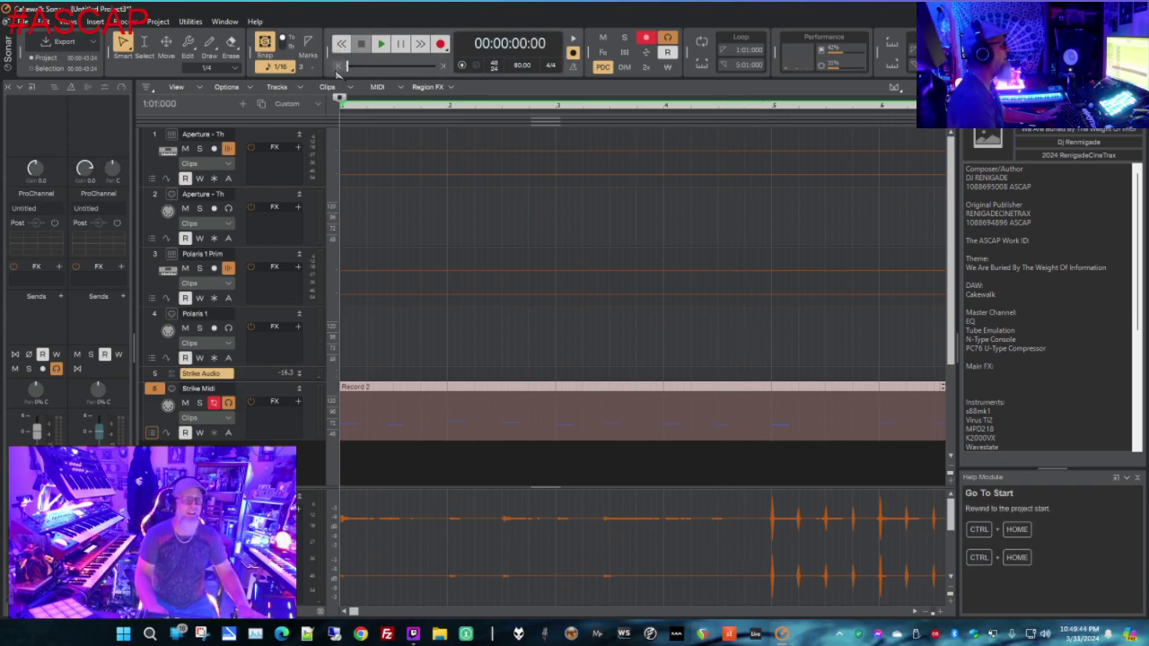
key("space")
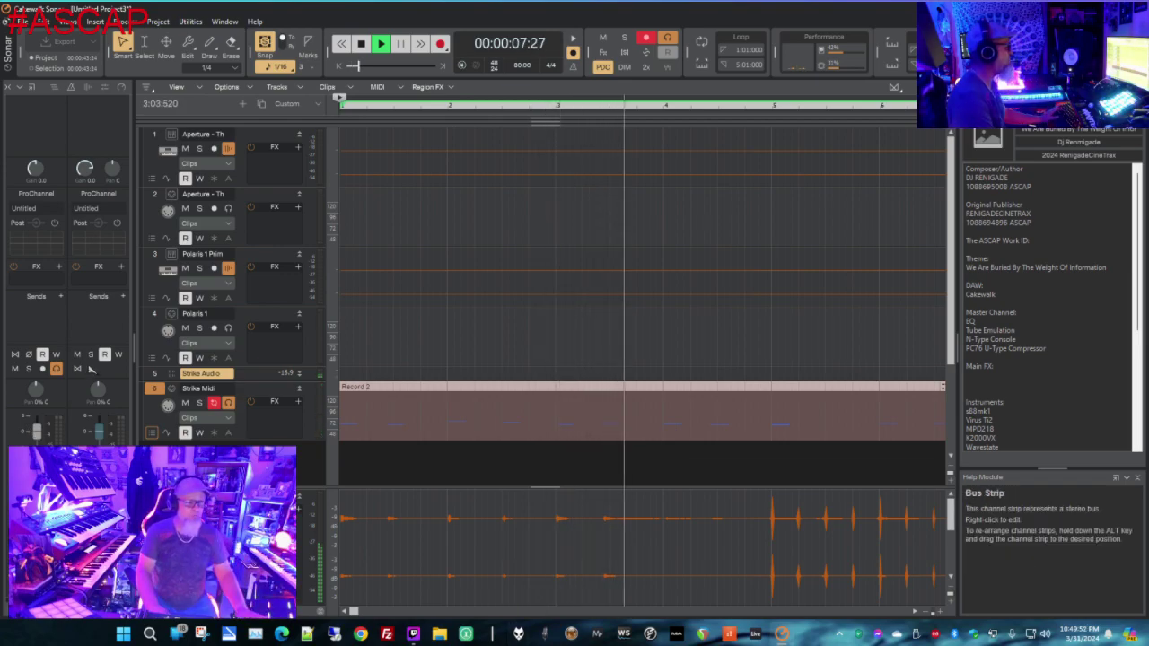
left_click(153, 315)
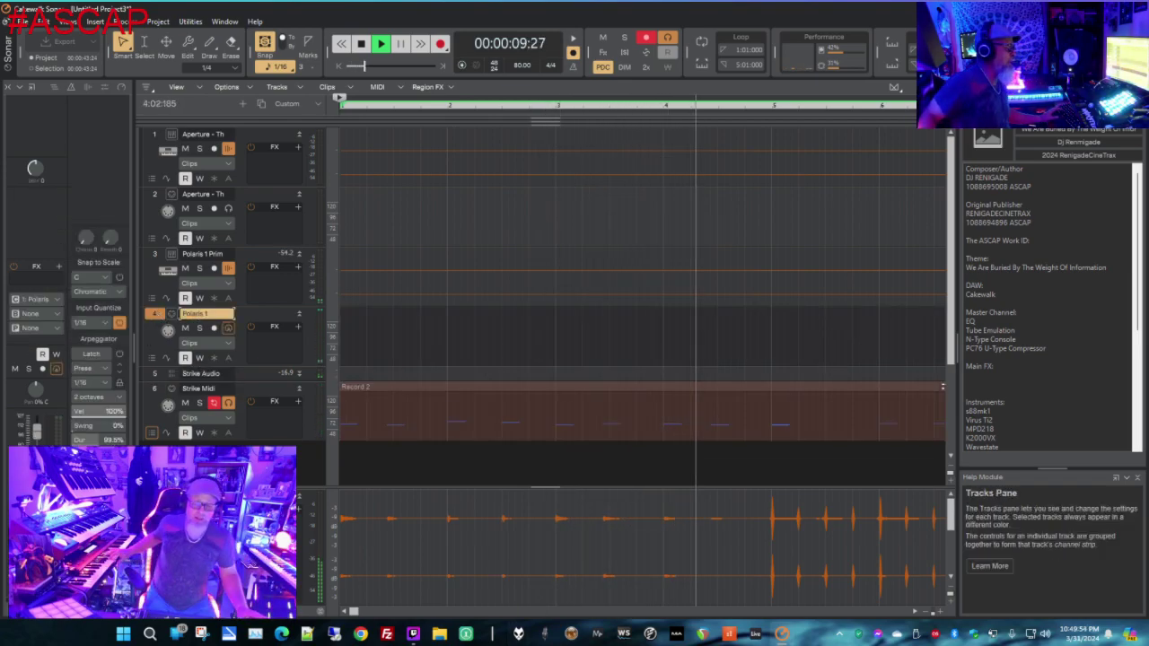
key("space")
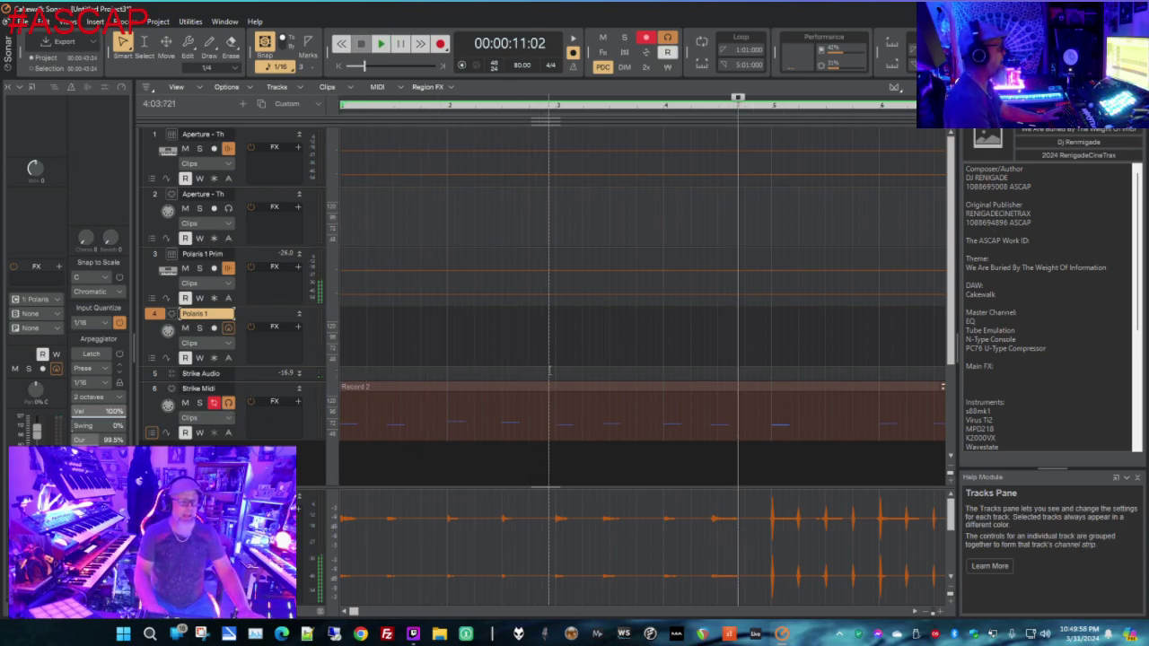
left_click(537, 385)
key("Delete")
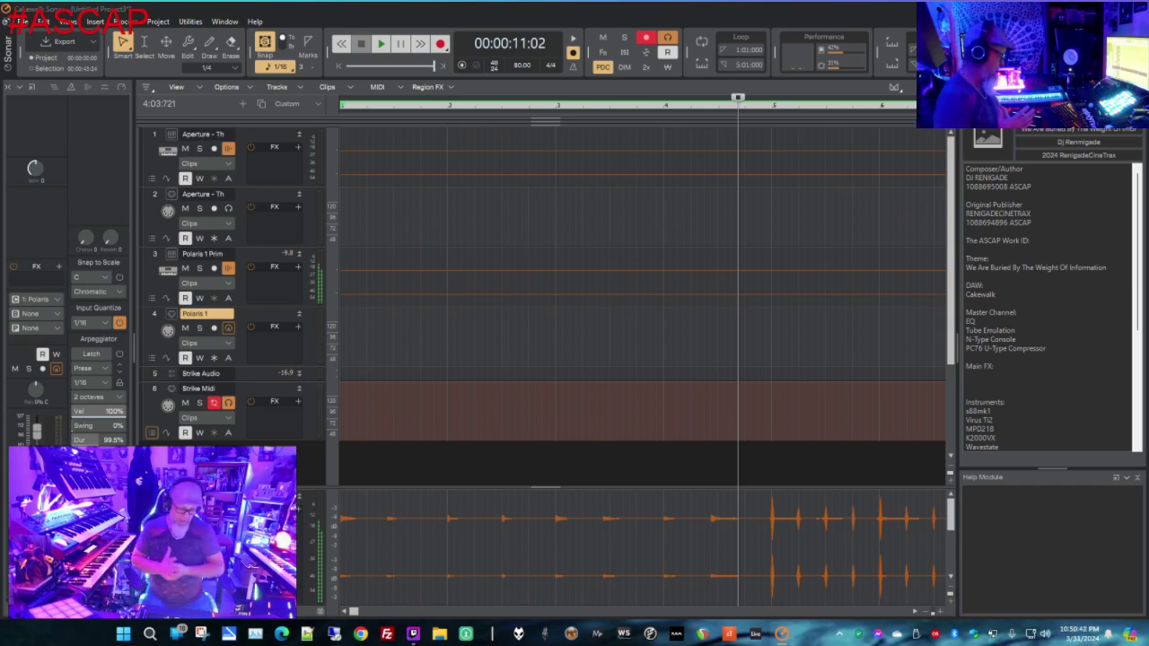
Turn off the metronome during recording in the metronome settings and apply the change
left_click(575, 69)
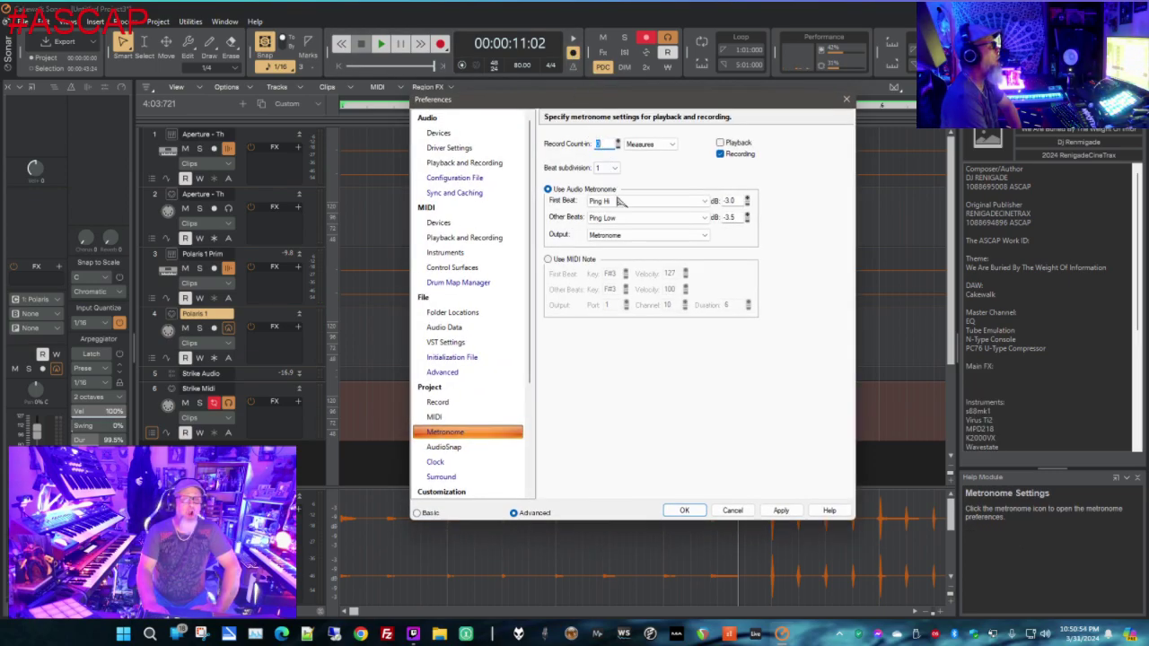
left_click(721, 154)
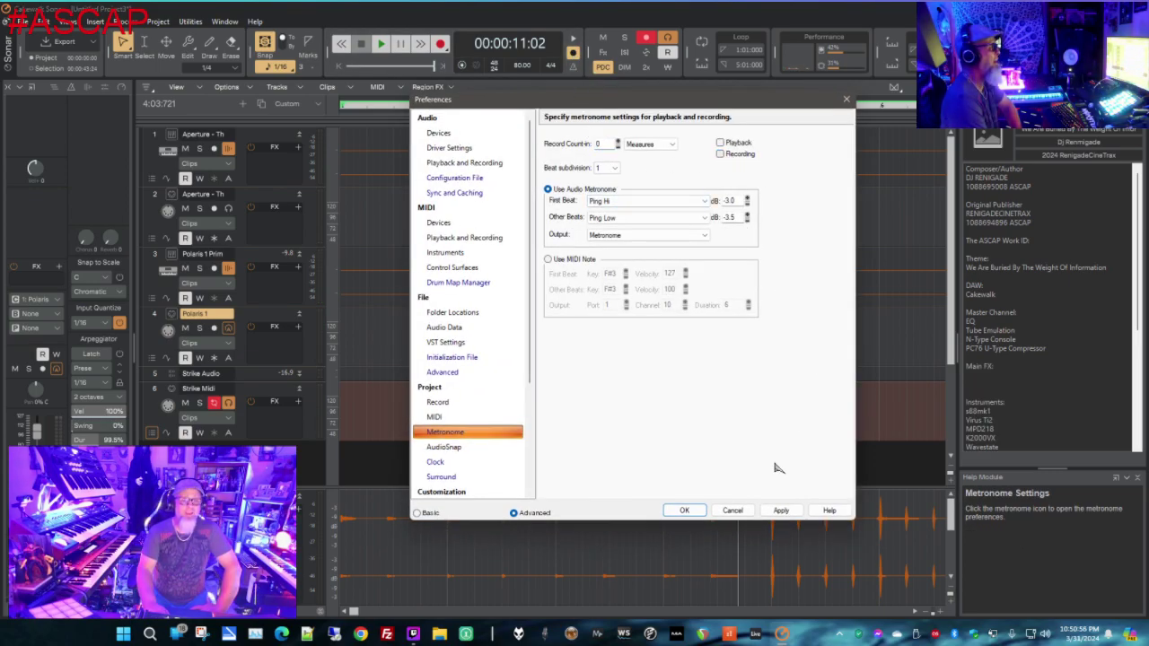
left_click(684, 510)
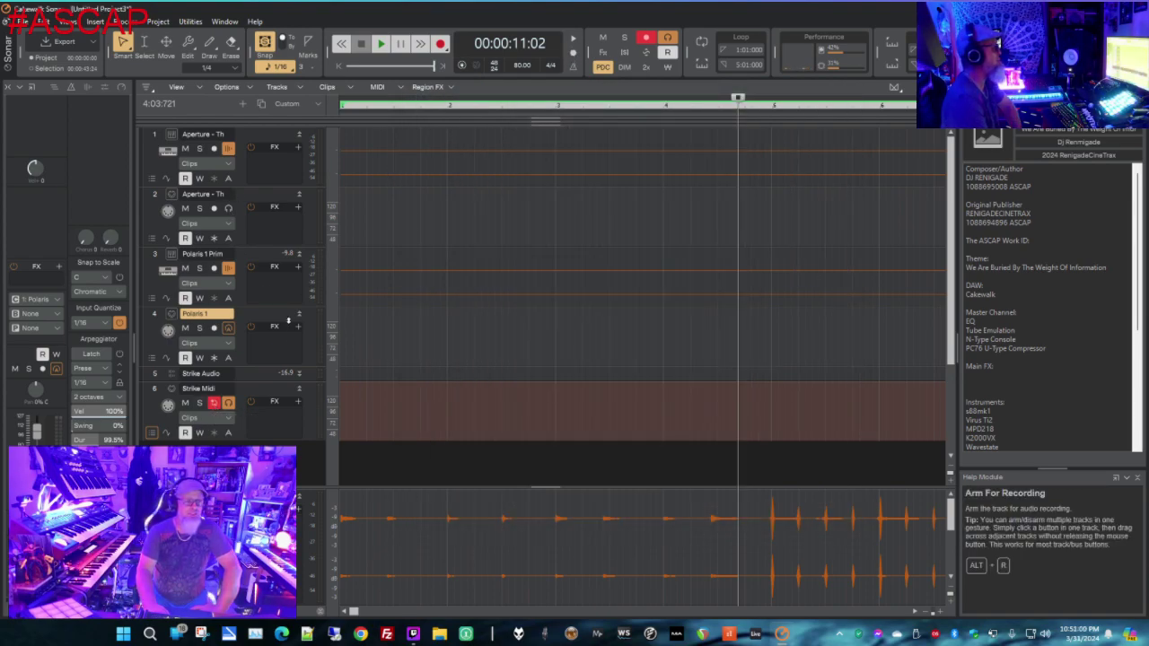
Disarm the Strike Midi track, arm the Polaris 1 MIDI track for recording, and collapse the Help Module
left_click(213, 403)
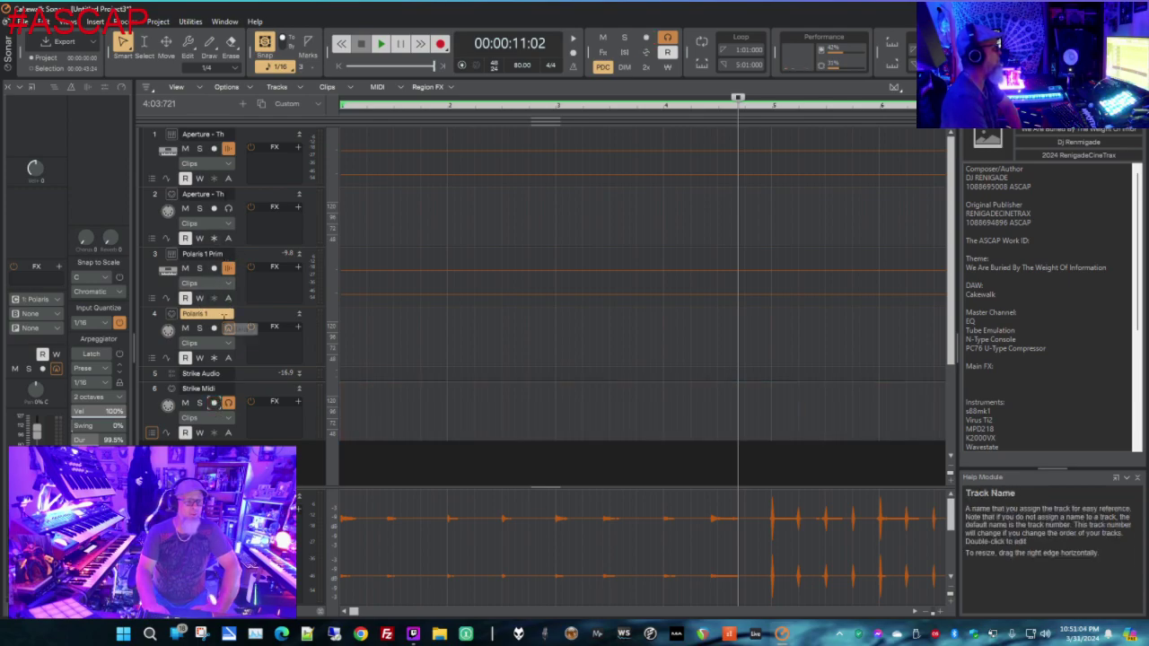
left_click(214, 327)
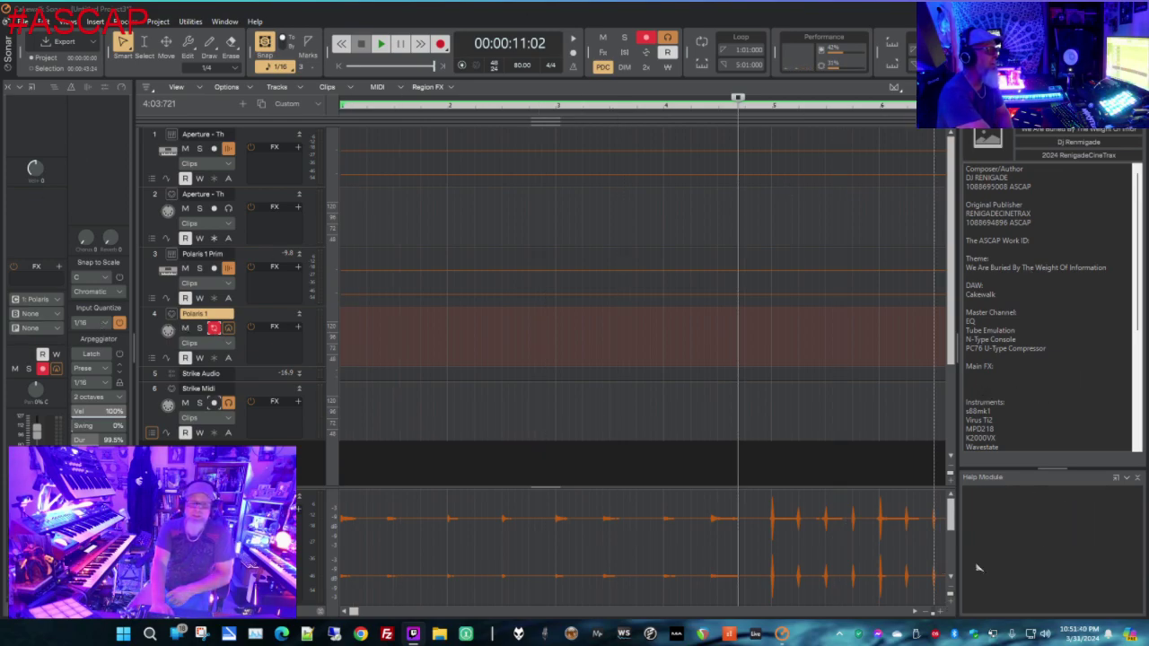
left_click(1127, 477)
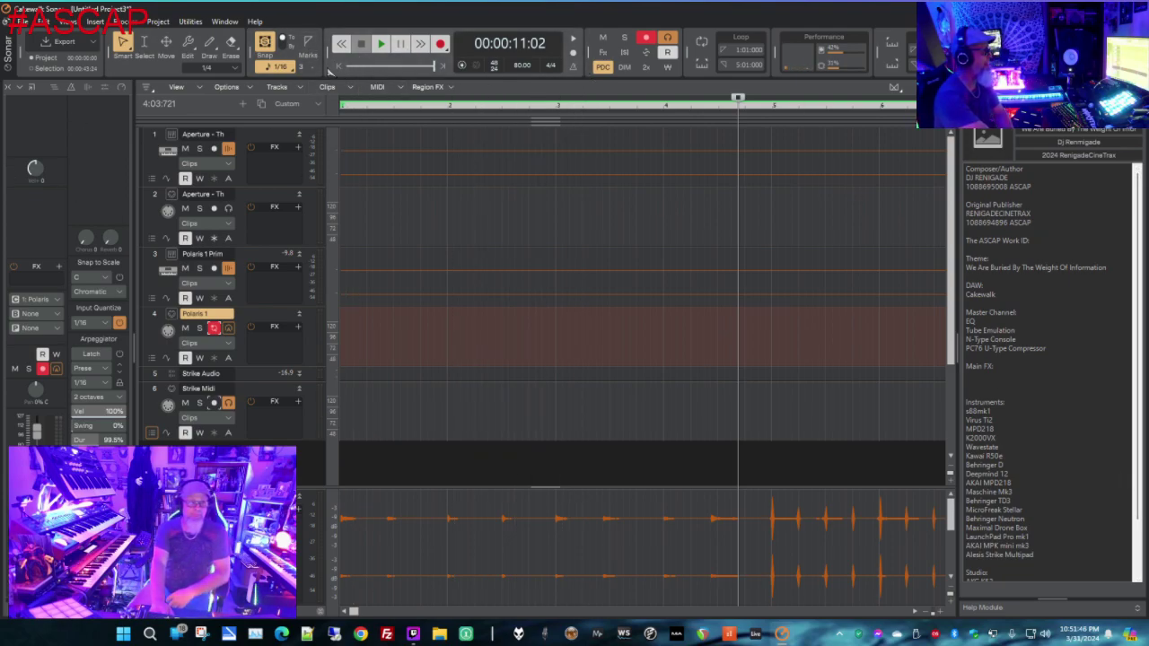
Record a MIDI take about 8 seconds long on the Polaris 1 track from the project start
key("Home")
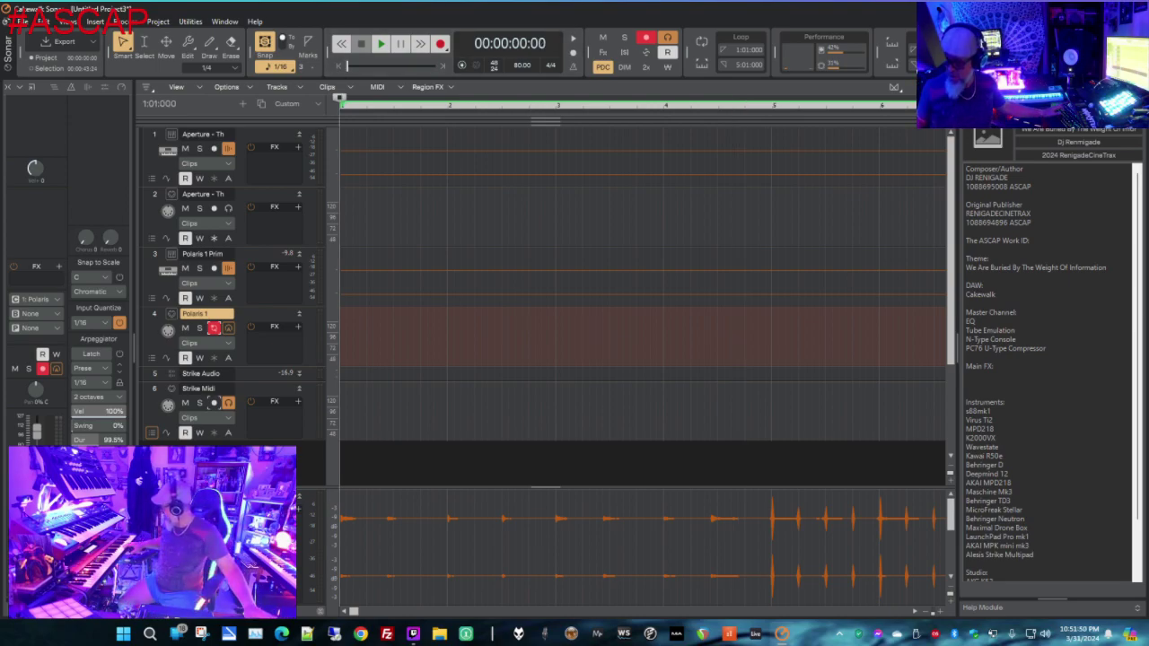
key("space")
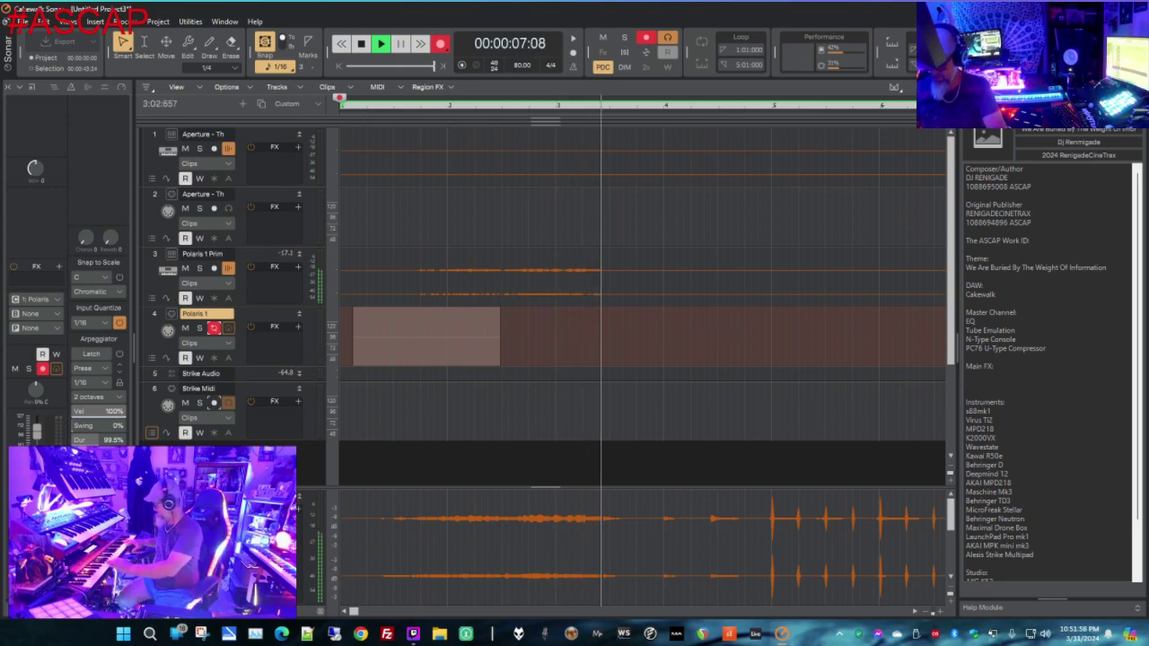
key("space")
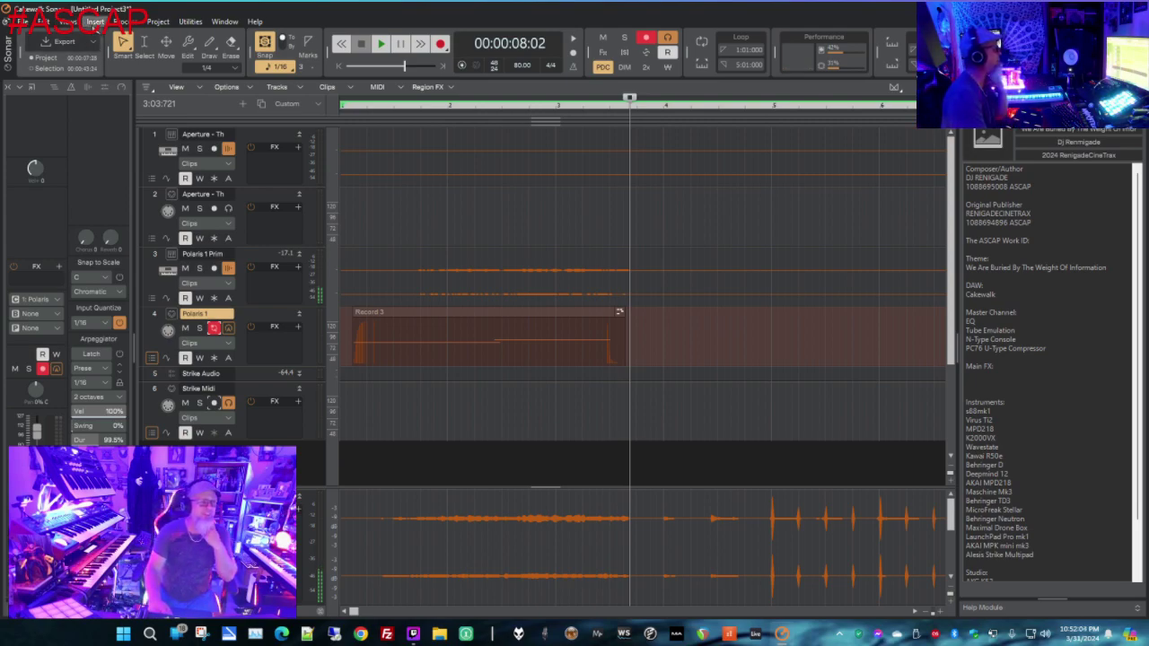
Examine the MIDI preferences for devices, playback and recording, instruments, control surfaces and drum maps
left_click(42, 22)
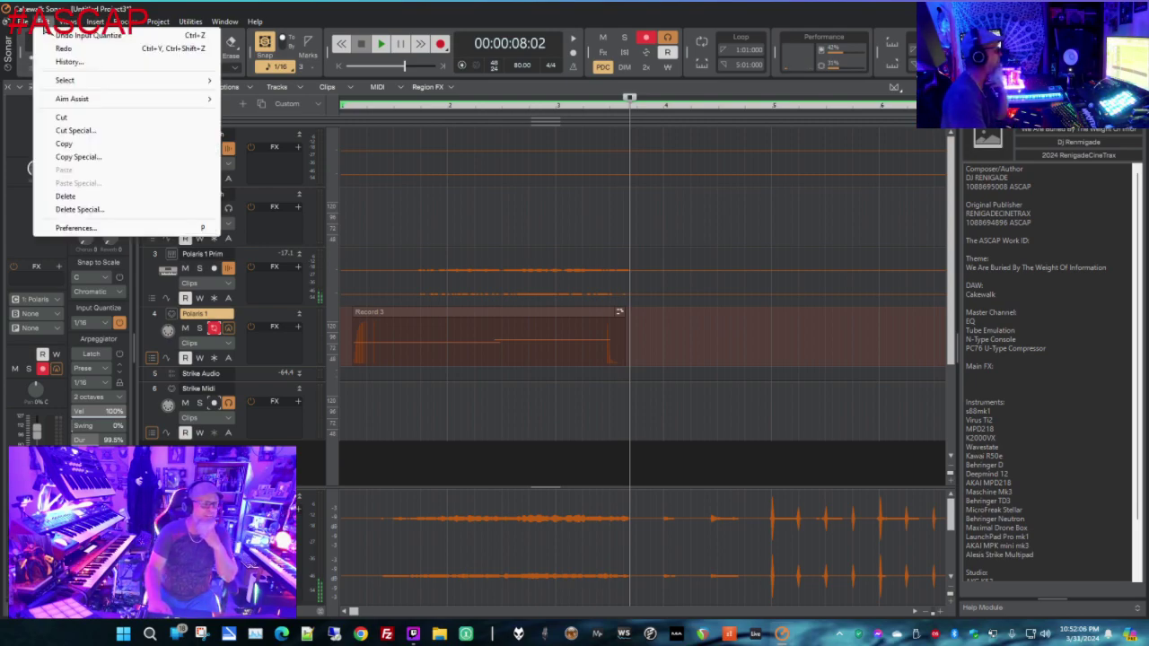
left_click(77, 230)
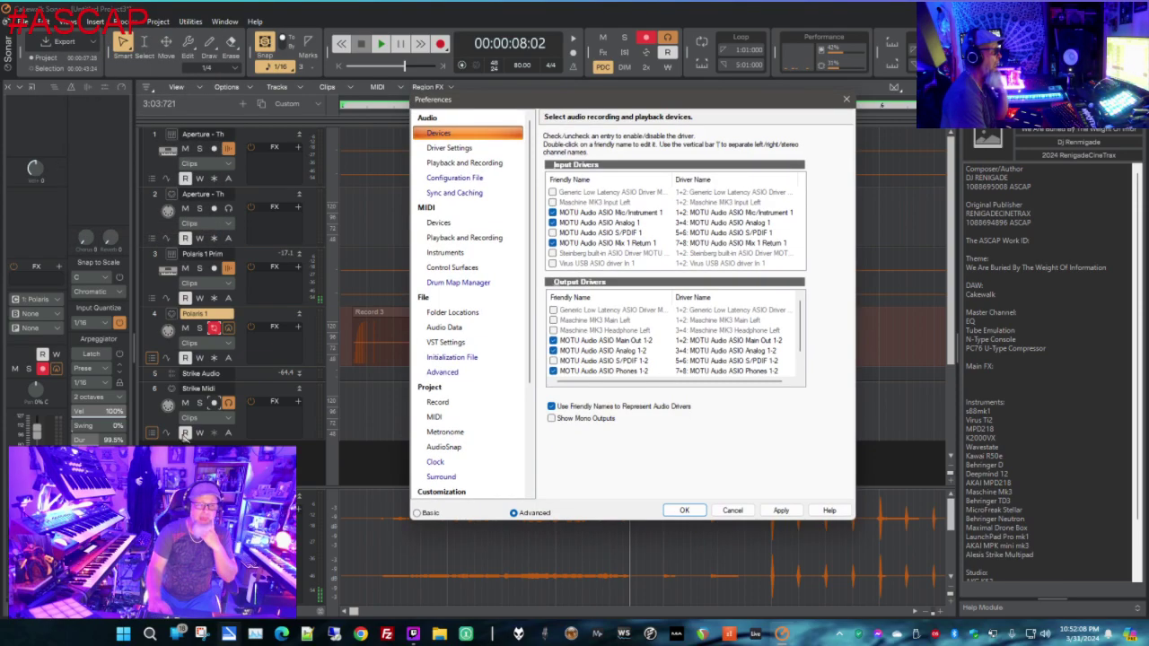
left_click(454, 224)
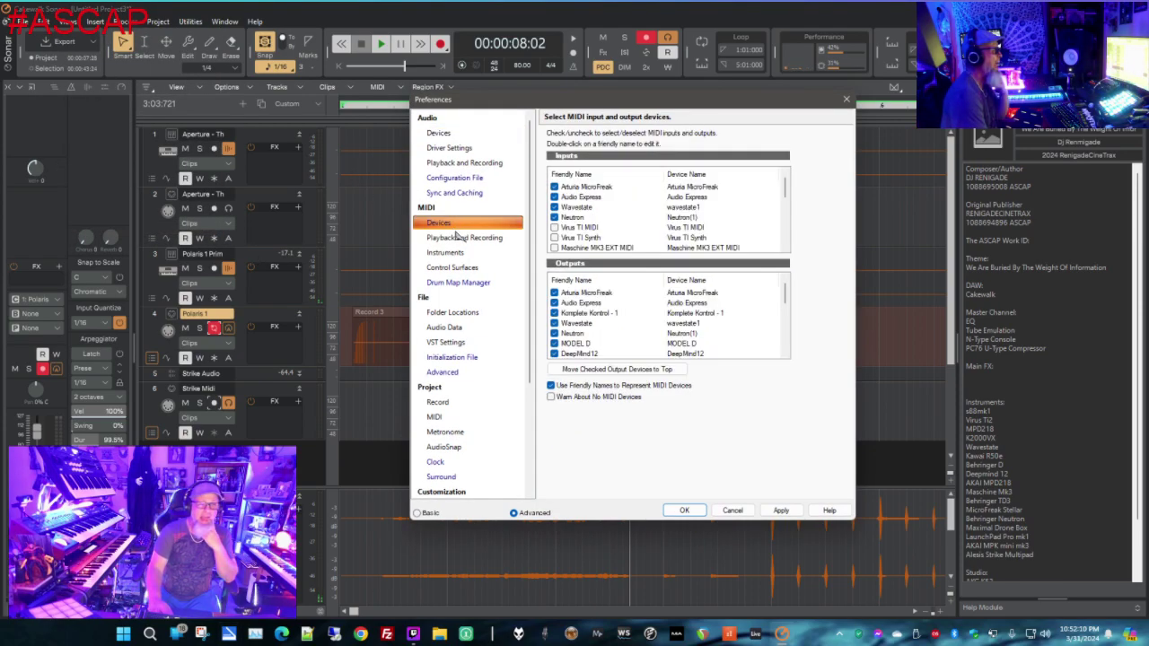
left_click(458, 237)
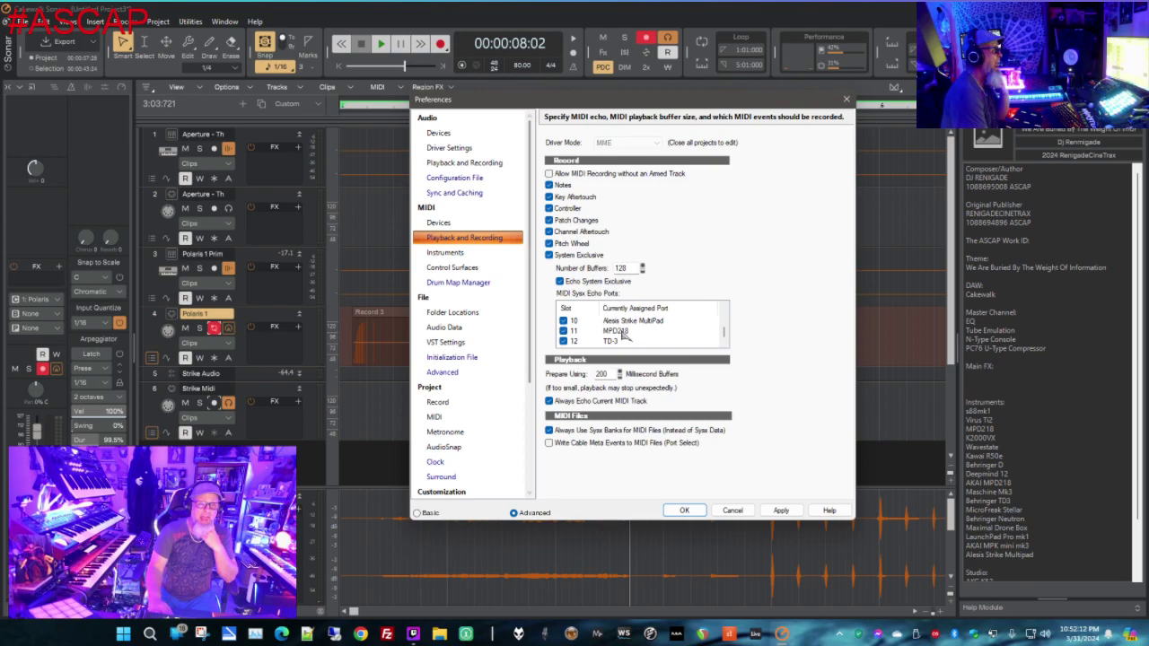
scroll(624, 336, "up", 3)
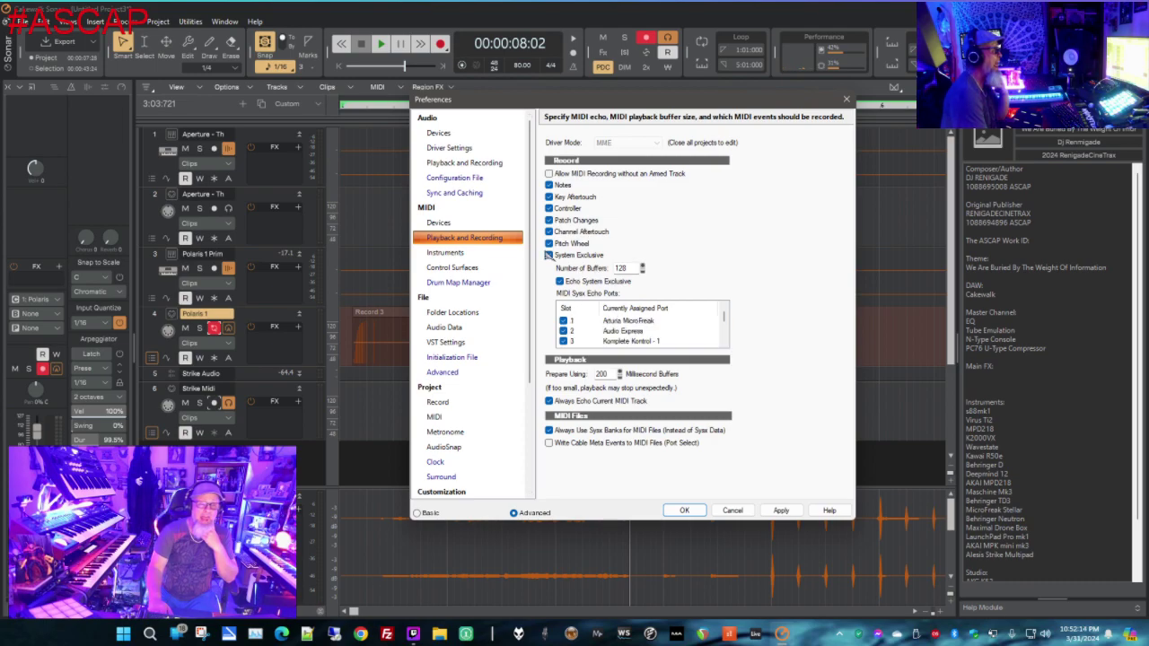
left_click(440, 252)
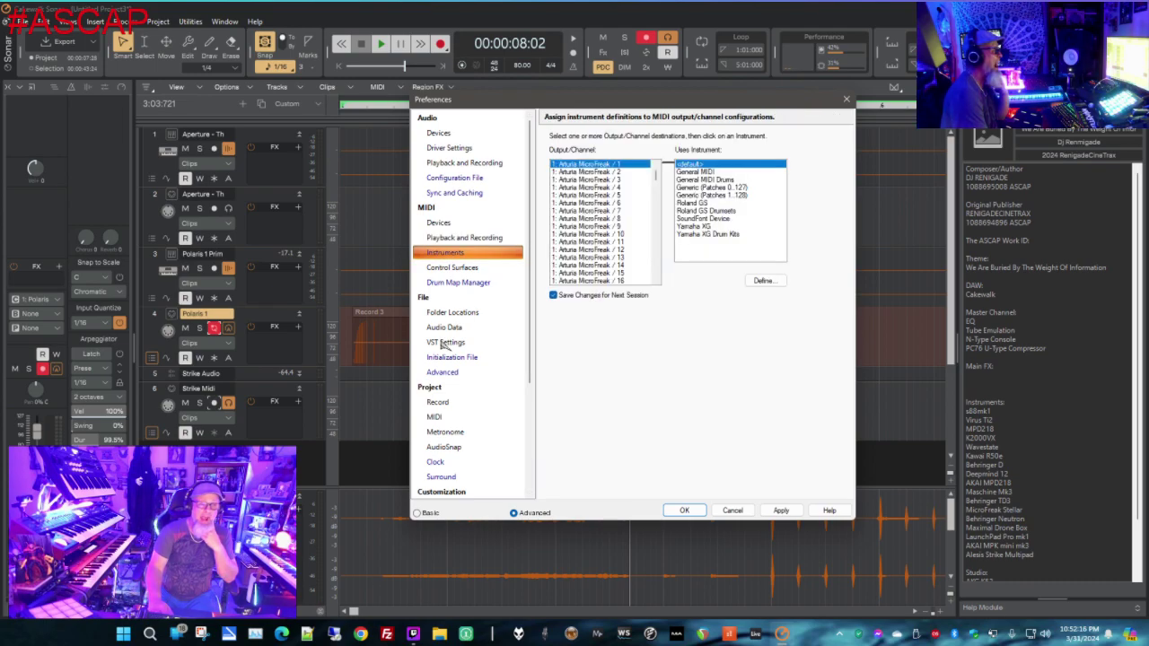
left_click(448, 269)
left_click(448, 283)
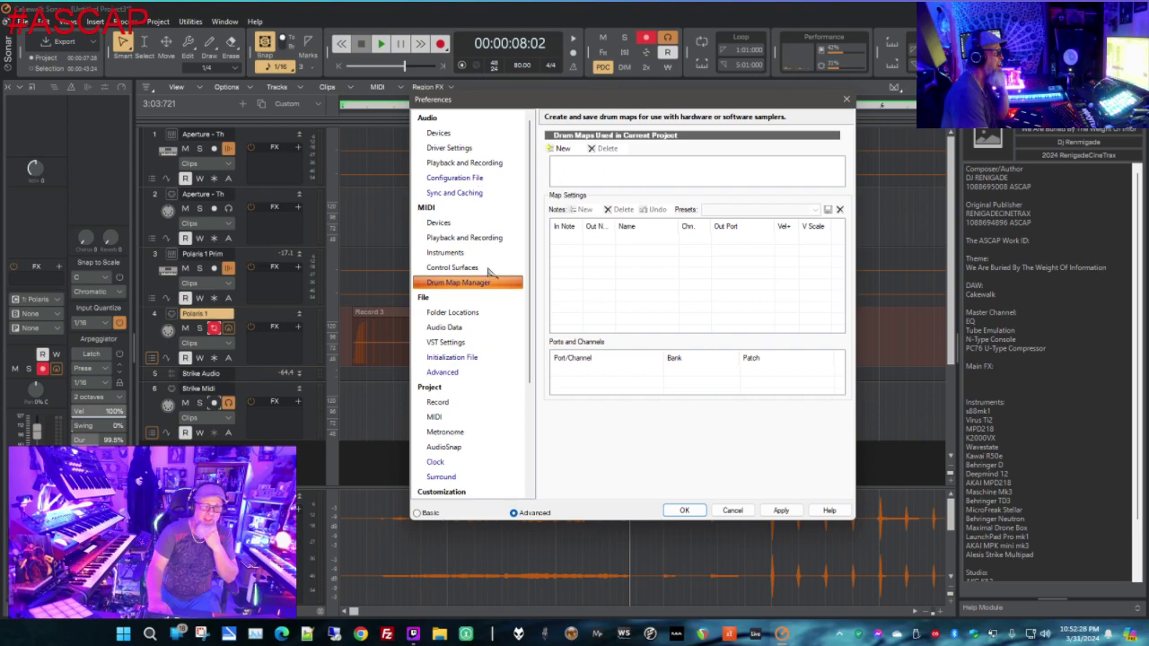
In the project's MIDI preferences, enable Transmit MIDI Start/Continue/Stop/Clock, Use Start, Never Continue, and Transmit MIDI Song Position Pointer
left_click(440, 419)
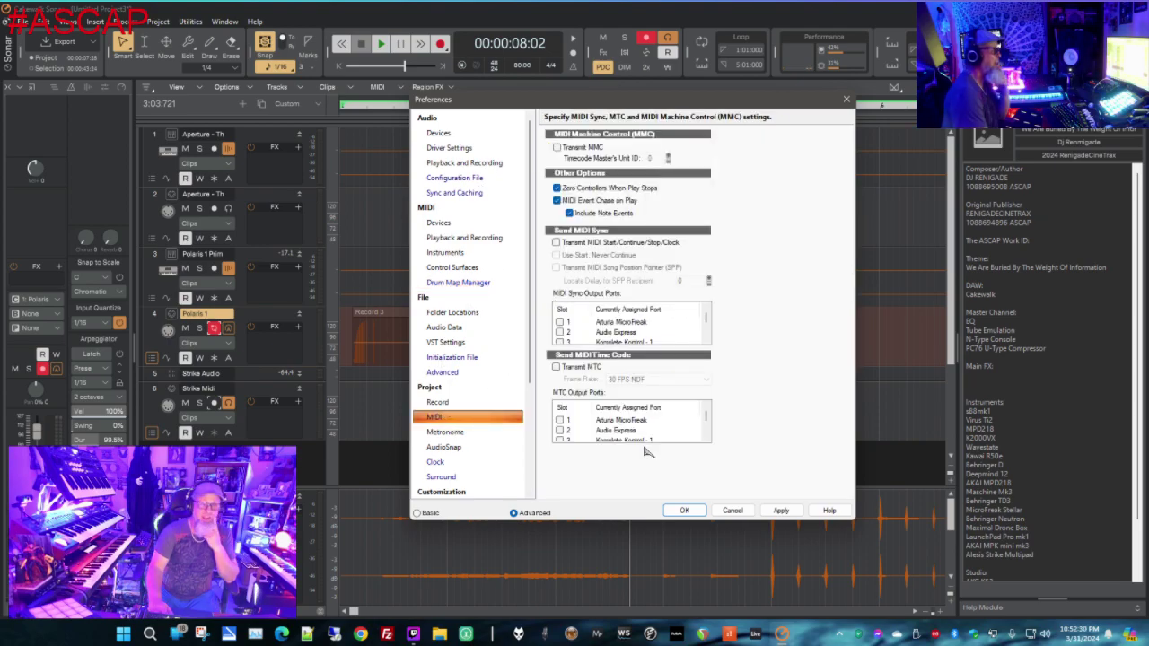
left_click(614, 242)
left_click(615, 255)
left_click(615, 268)
Enable the MIDI sync output ports Arturia MicroFreak, Audio Express, Wavestate, Neutron and MODEL D
left_click(559, 321)
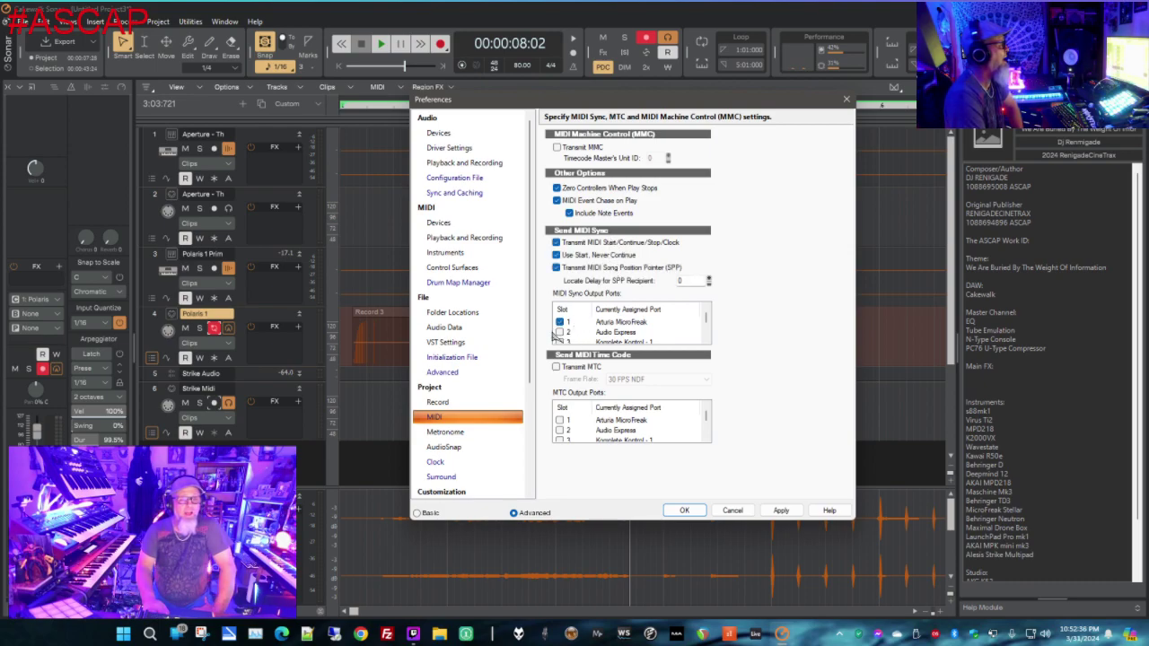
left_click(560, 342)
scroll(563, 340, "down", 1)
left_click(560, 342)
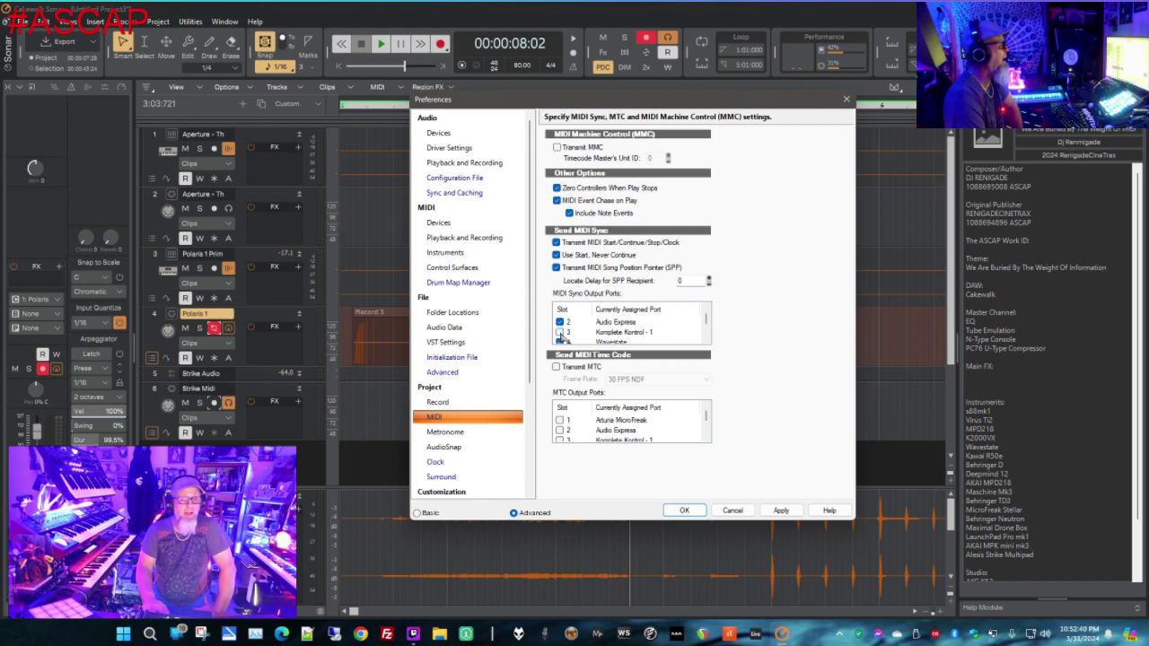
scroll(562, 340, "down", 1)
left_click(560, 342)
scroll(564, 341, "down", 1)
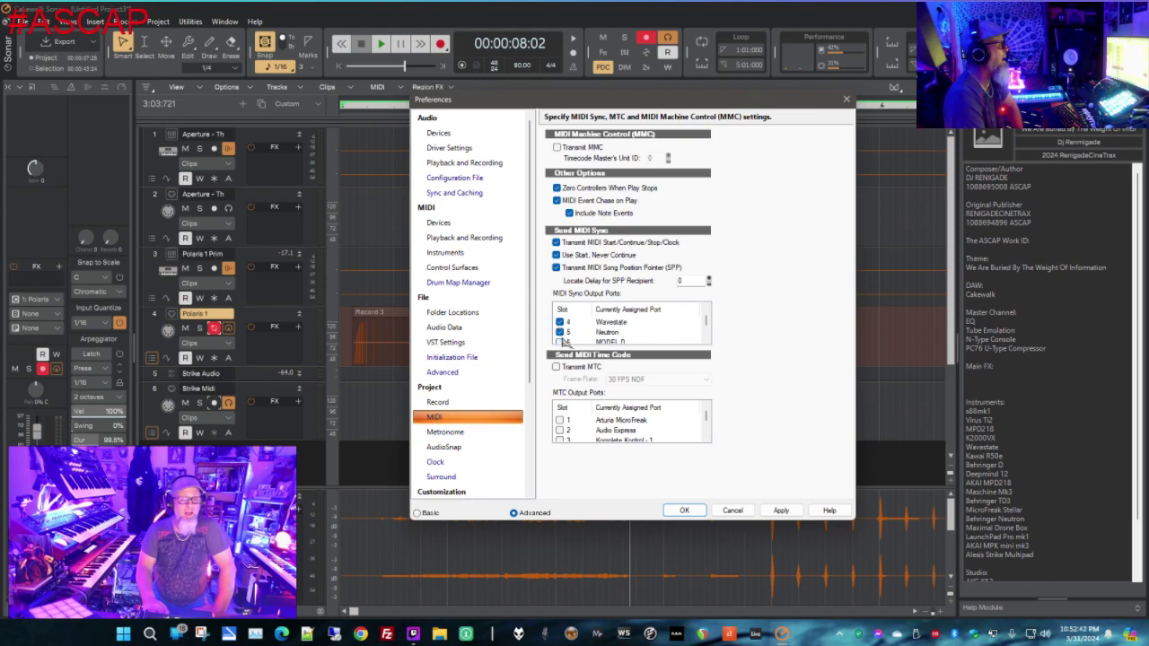
left_click(560, 342)
scroll(563, 341, "down", 1)
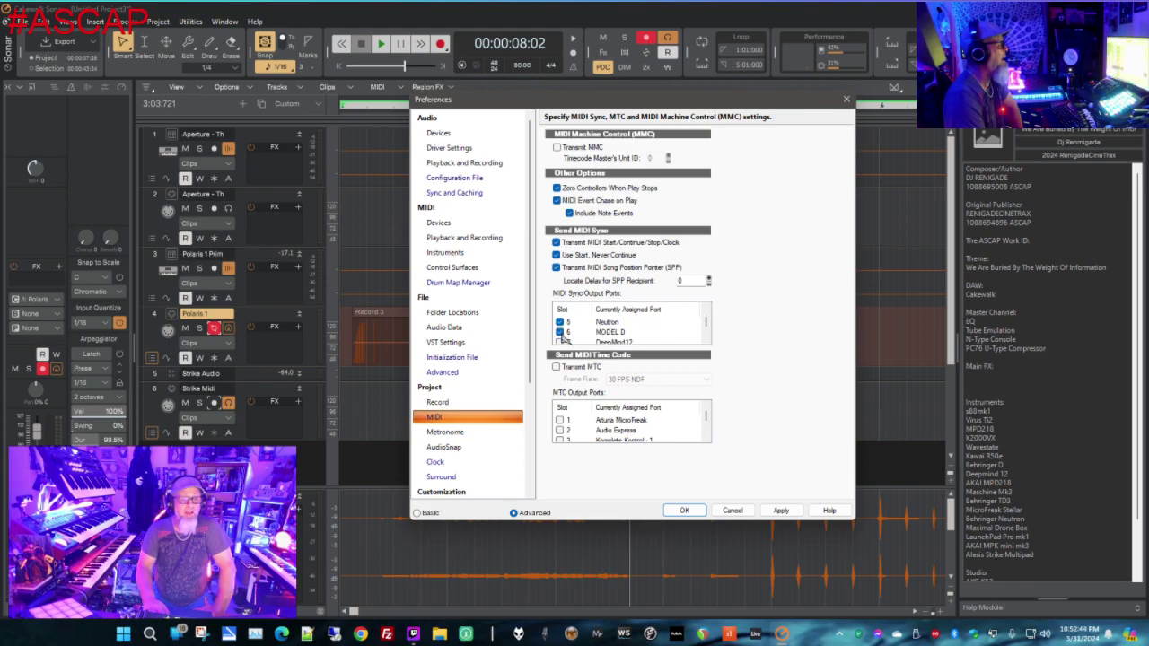
Enable the MIDI sync output ports DeepMind12, 2- Launchpad Pro, MPD218 and TD-3
scroll(562, 344, "down", 1)
left_click(560, 342)
scroll(562, 344, "down", 1)
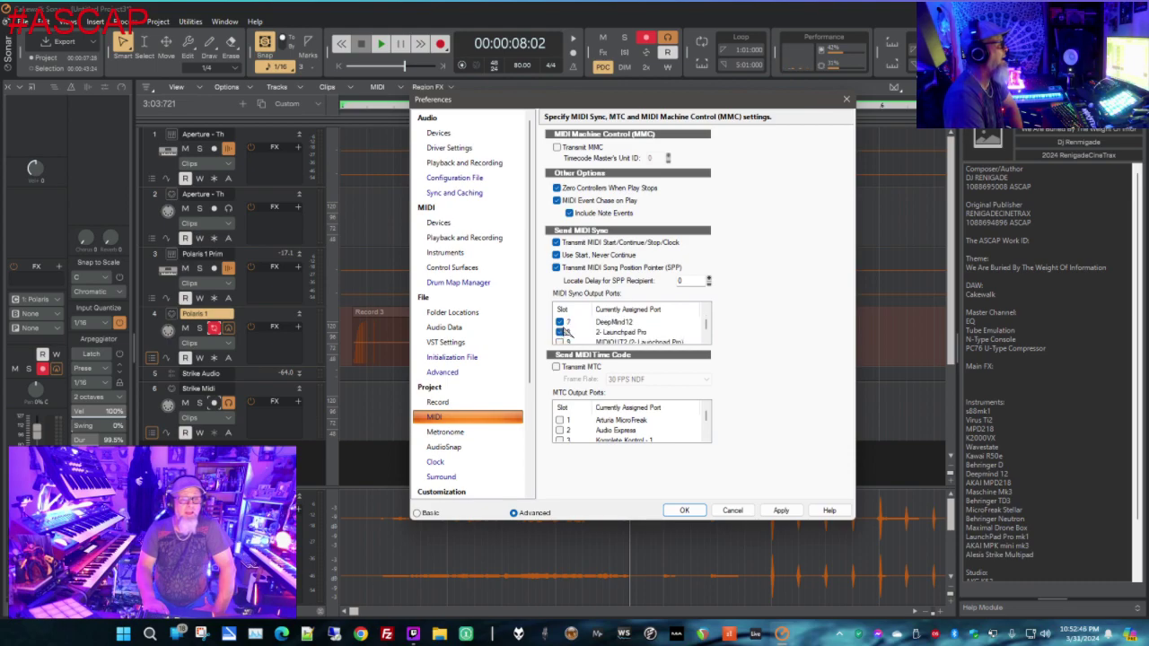
scroll(563, 346, "down", 1)
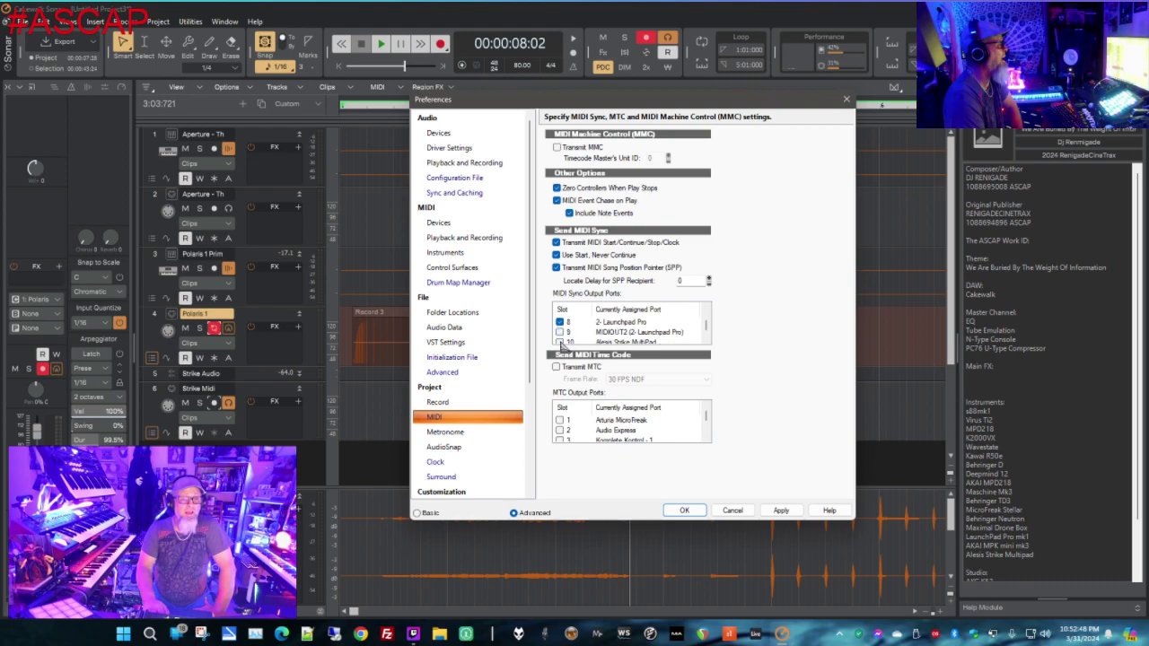
scroll(561, 343, "down", 3)
left_click(560, 333)
left_click(560, 321)
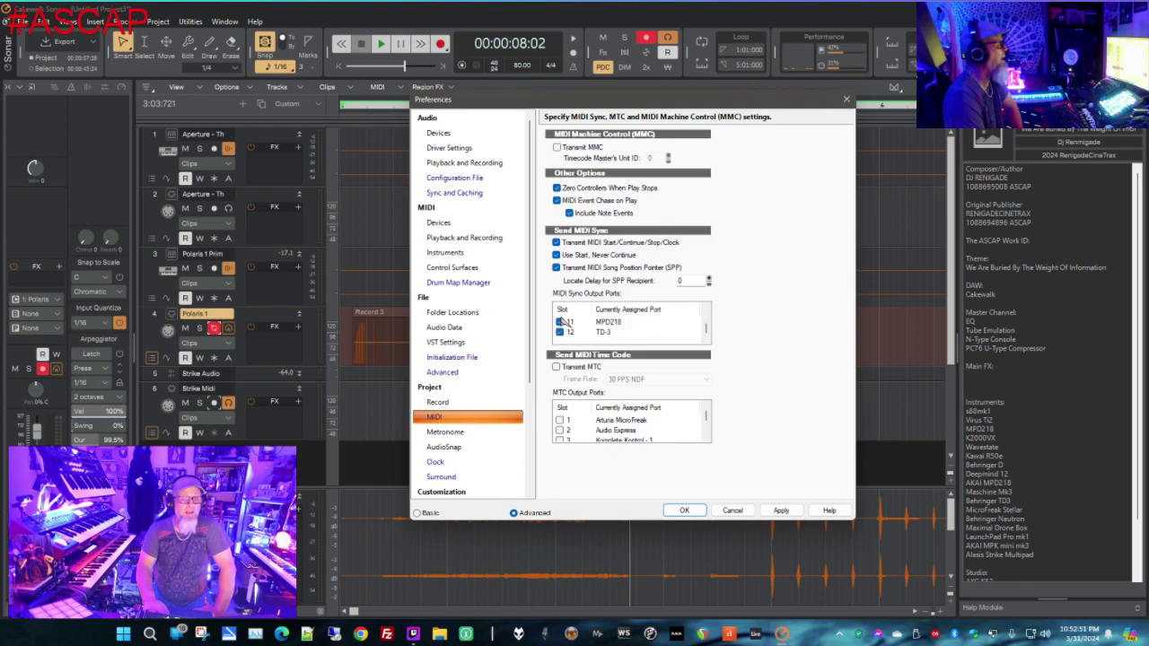
Enable Transmit MTC and the MTC output ports Arturia MicroFreak, Audio Express, Komplete Kontrol - 1, Wavestate and Neutron
left_click(557, 367)
left_click(560, 420)
left_click(561, 431)
left_click(560, 441)
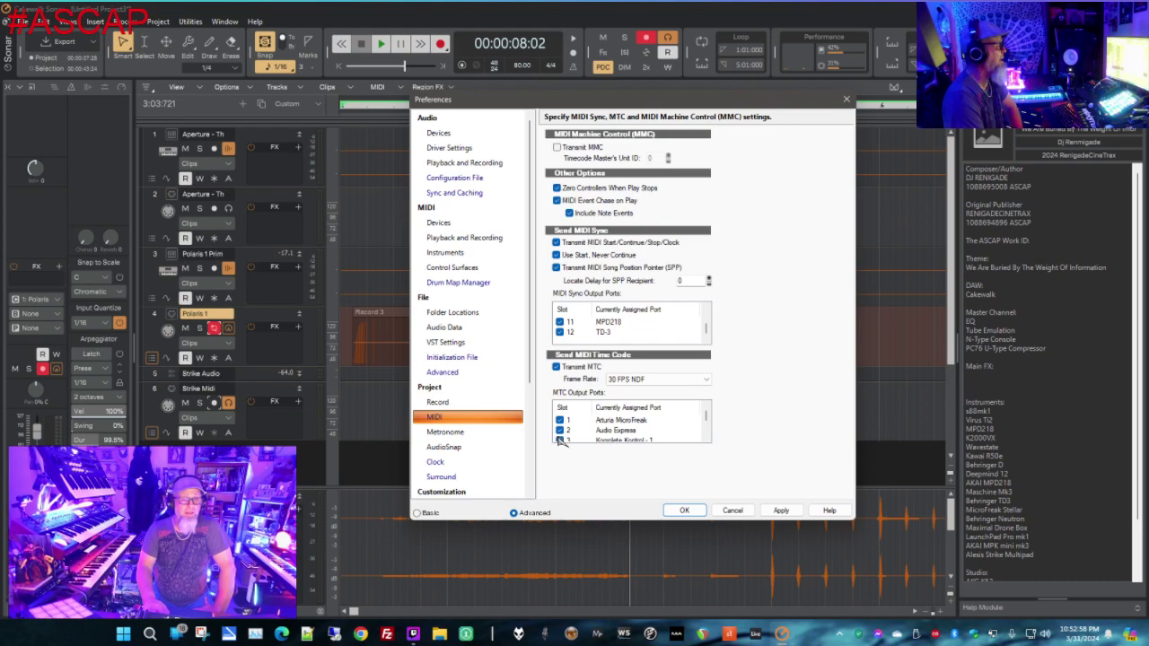
left_click(561, 441)
left_click(560, 440)
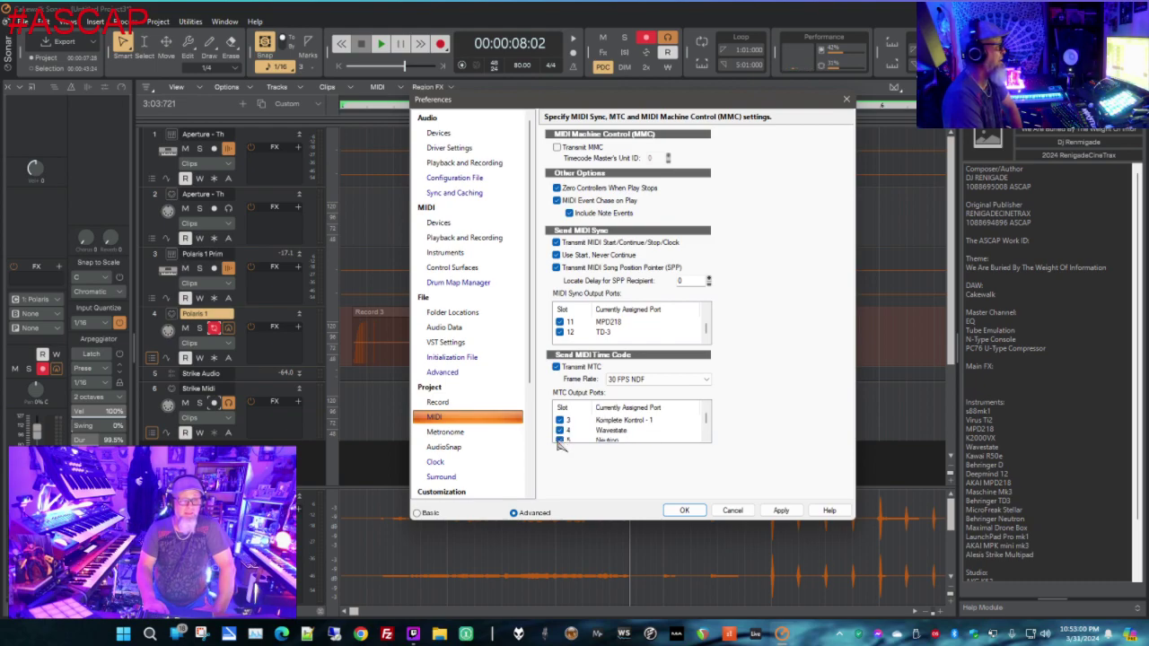
Enable the MTC output ports MODEL D, DeepMind12, 2- Launchpad Pro, MIDIOUT2 (2- Launchpad Pro), Alesis Strike MultiPad, MPD218 and TD-3
left_click(560, 441)
left_click(561, 440)
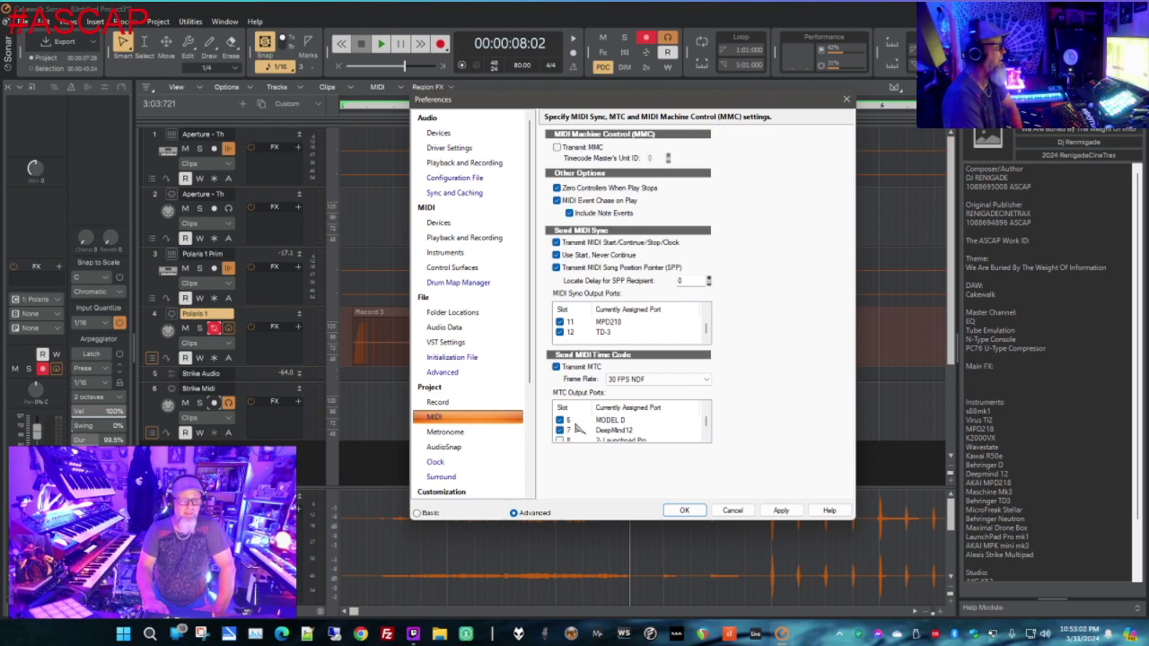
left_click(561, 430)
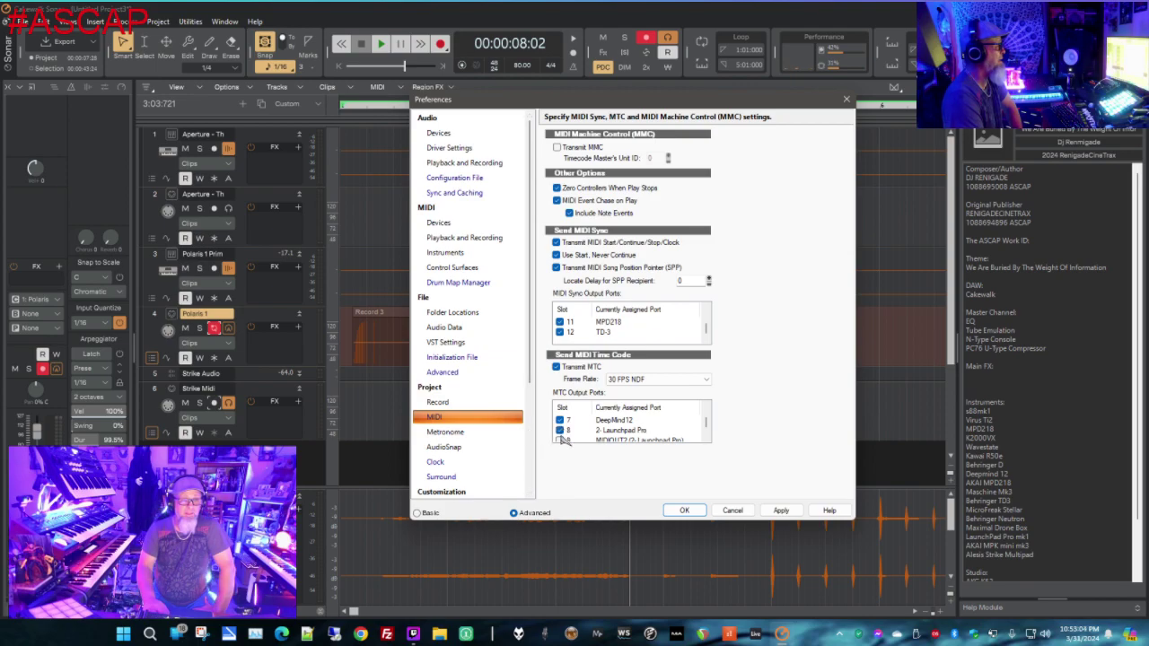
left_click(562, 440)
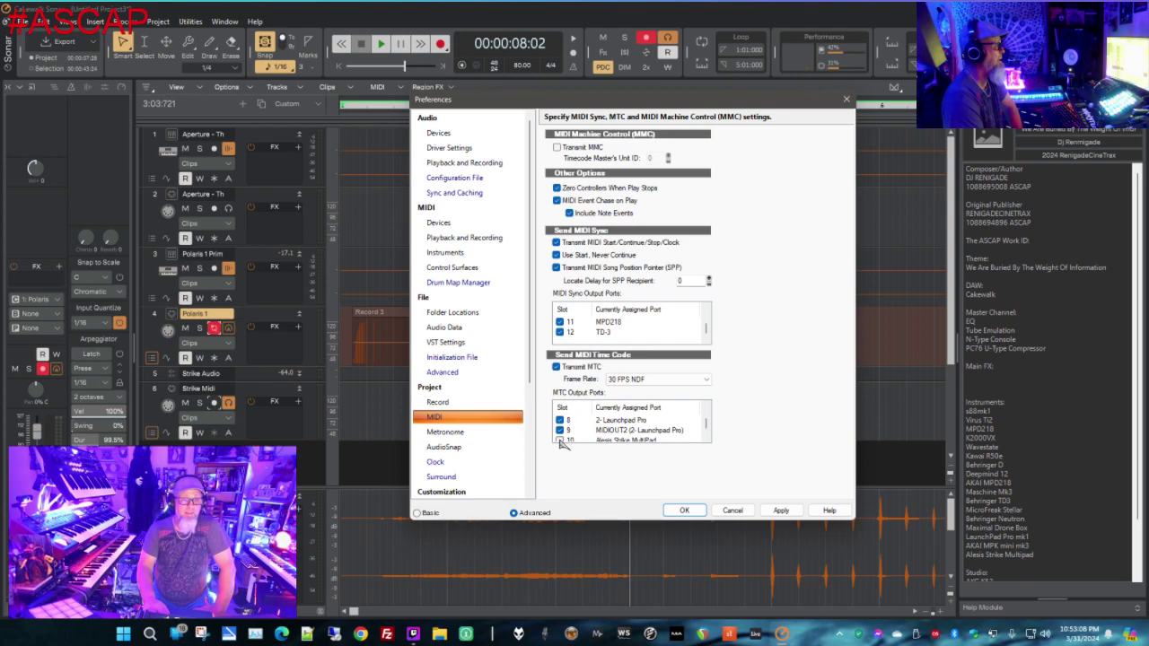
left_click(561, 440)
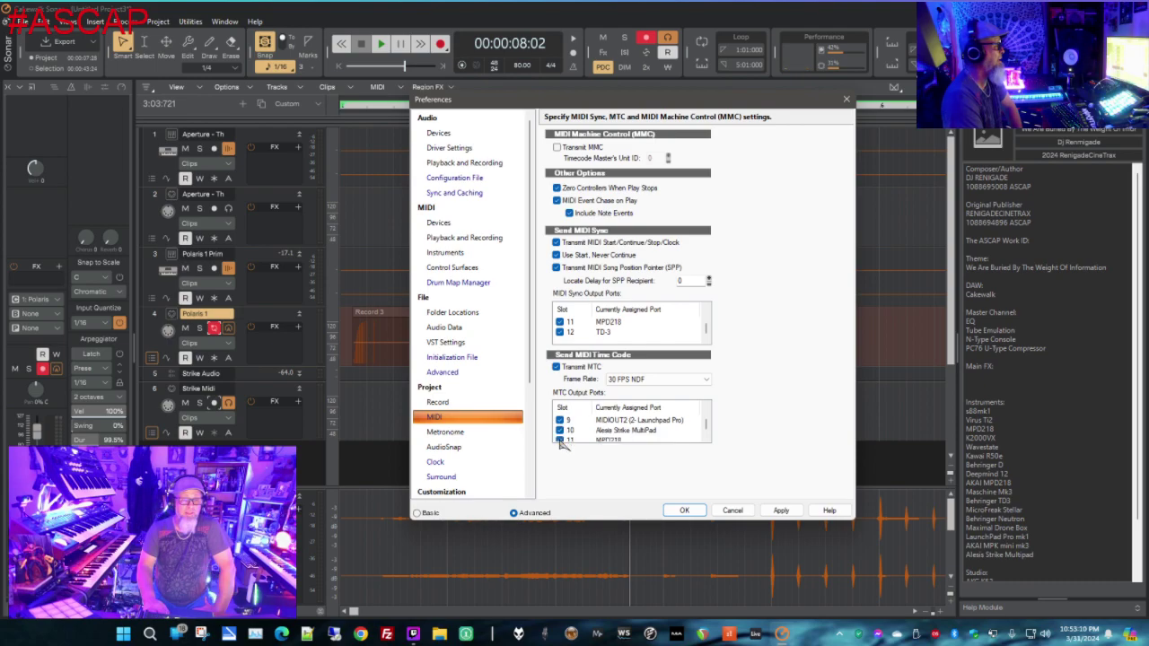
scroll(560, 440, "down", 1)
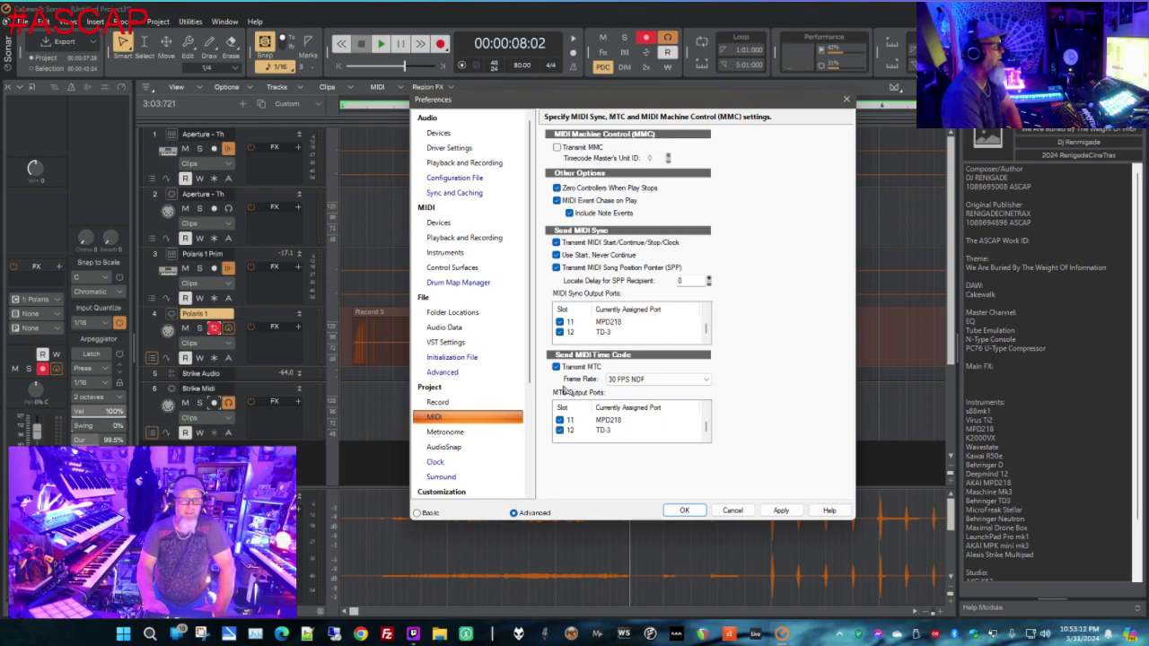
Enable the MIDI sync output port MIDIOUT2 (2- Launchpad Pro), apply the MIDI preferences and close them
scroll(619, 334, "up", 2)
left_click(560, 332)
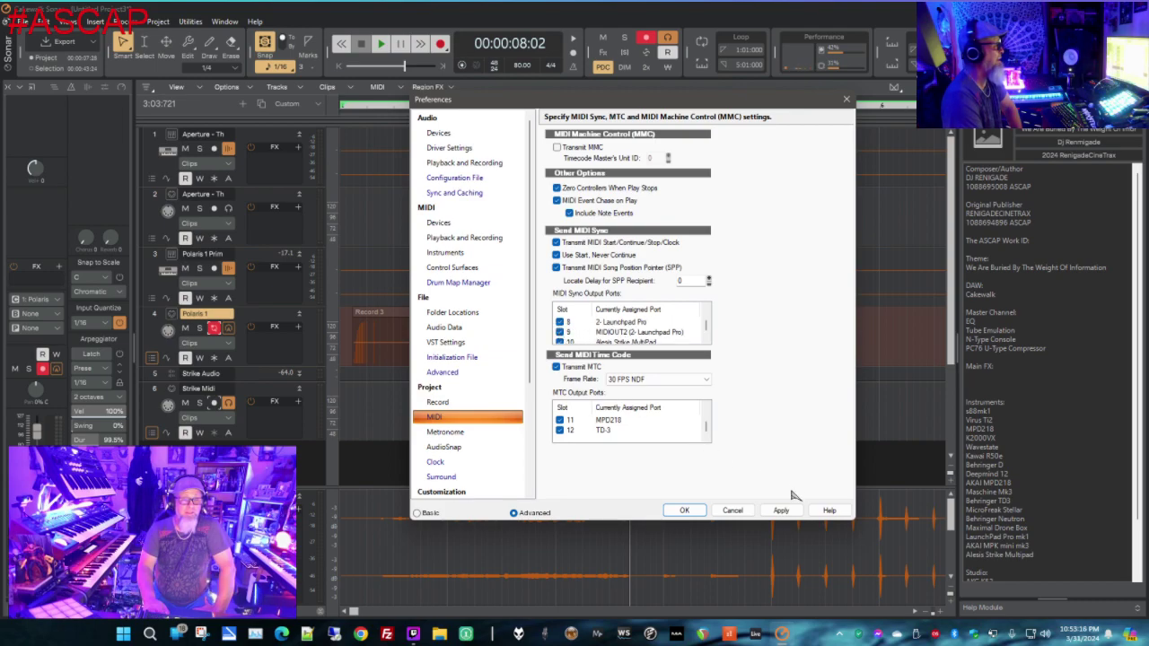
left_click(700, 512)
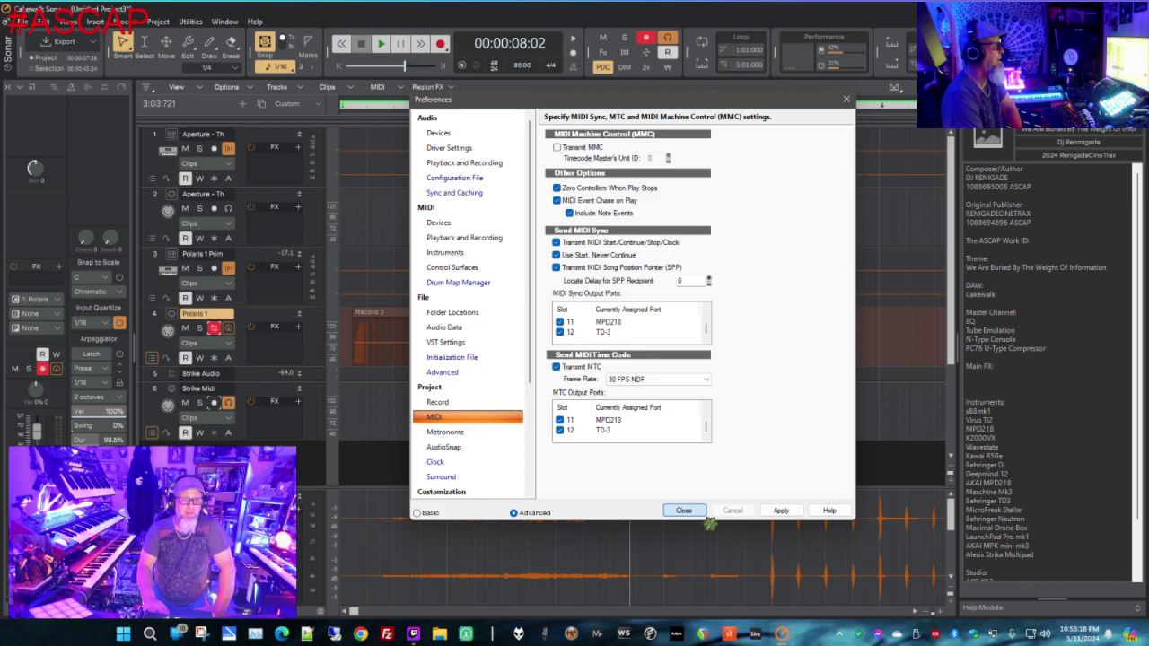
left_click(693, 513)
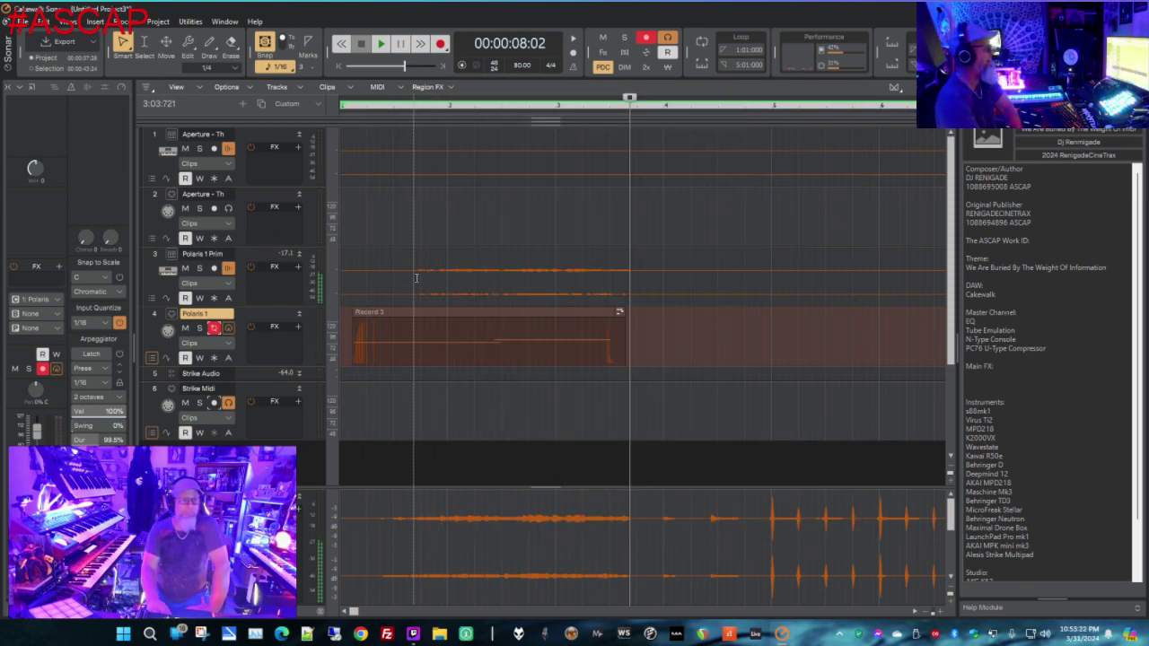
Delete the Record 3 clip from the Polaris 1 MIDI track and record a new take there from the project start
left_click(412, 311)
key("Delete")
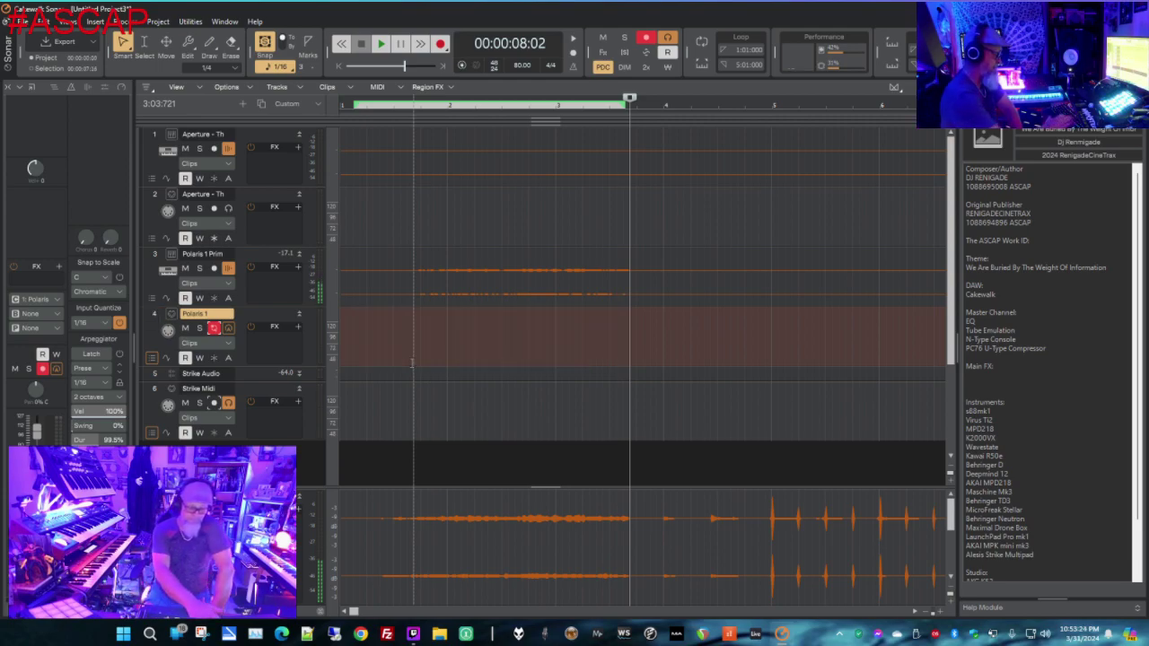
left_click(337, 68)
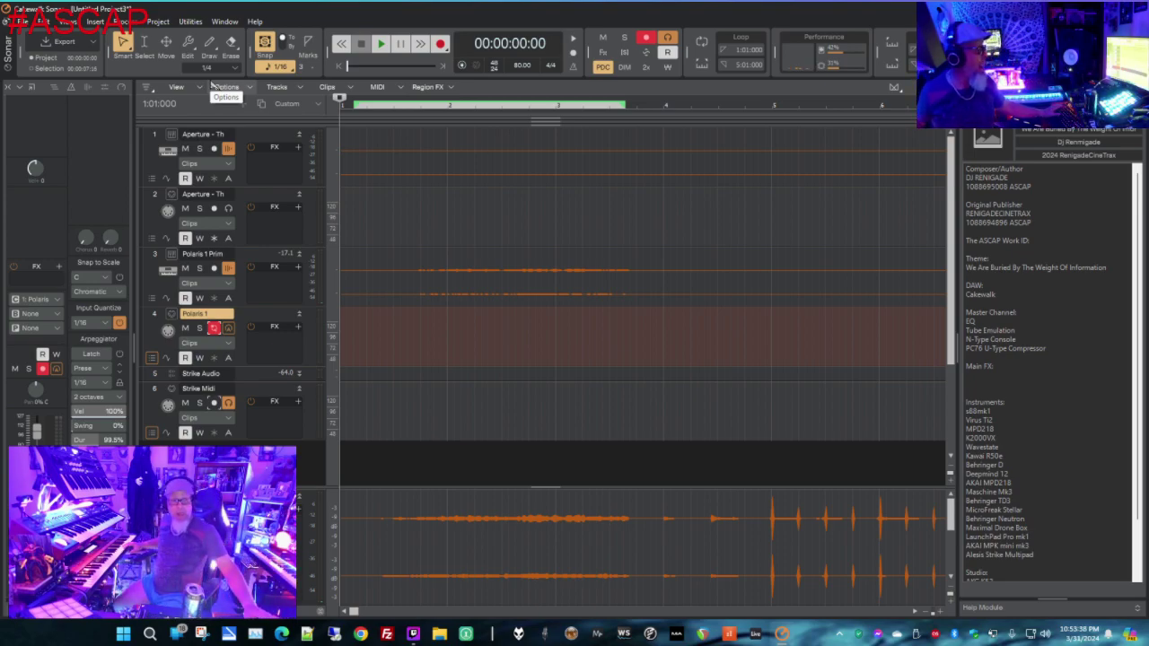
key("r")
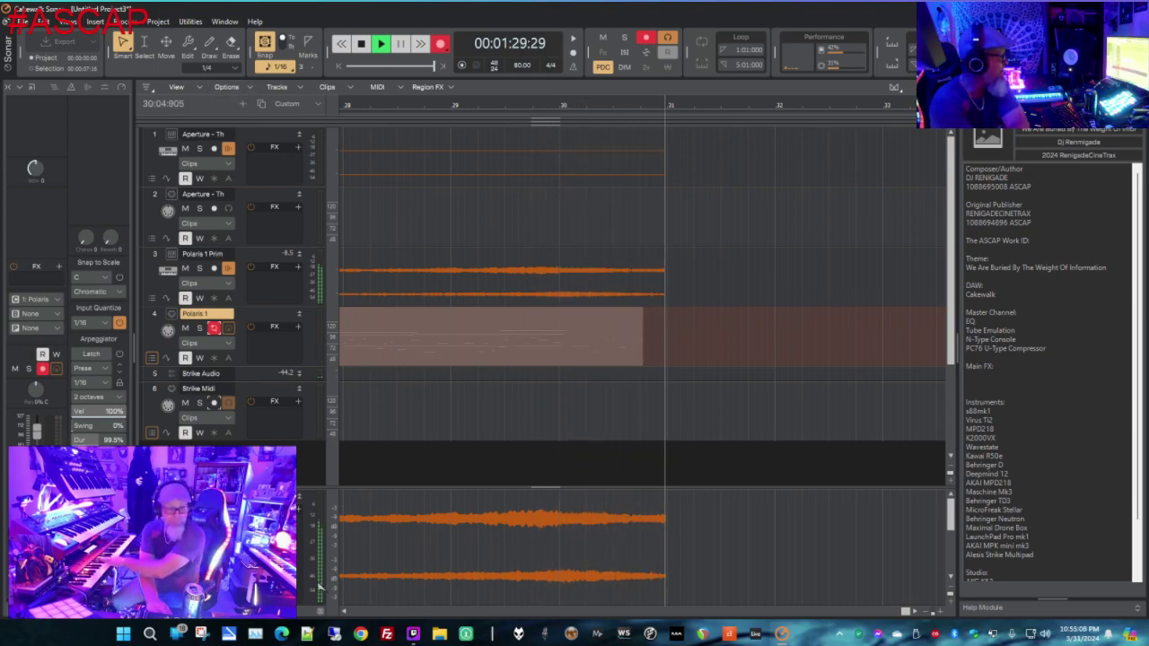
mouse_move(414, 634)
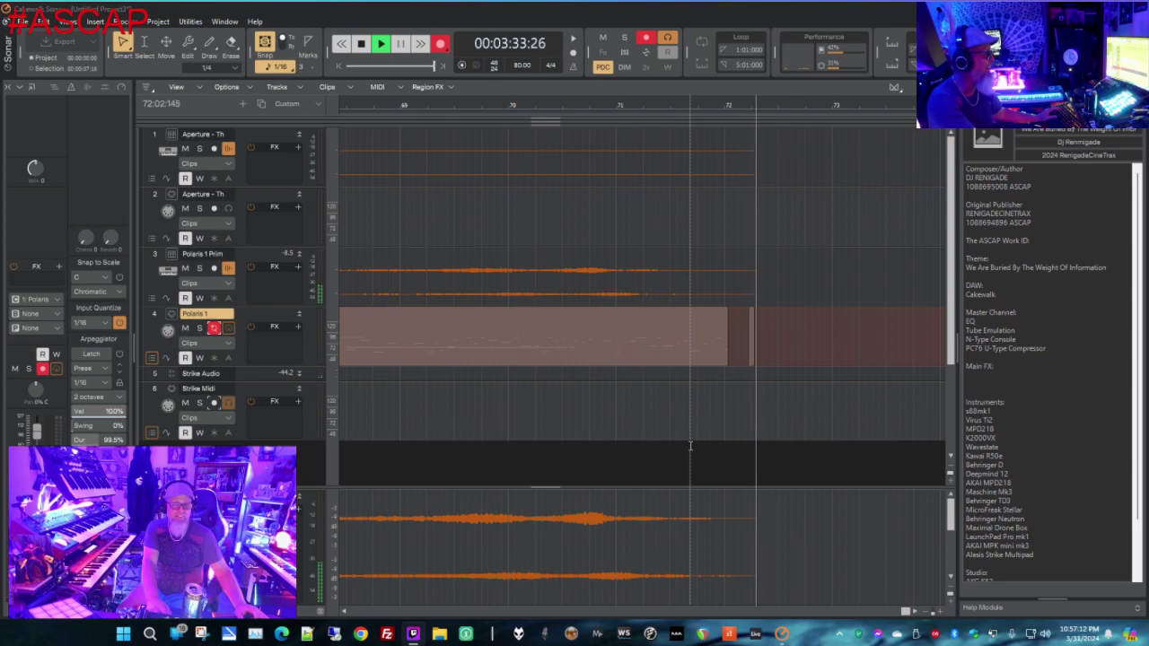
key("space")
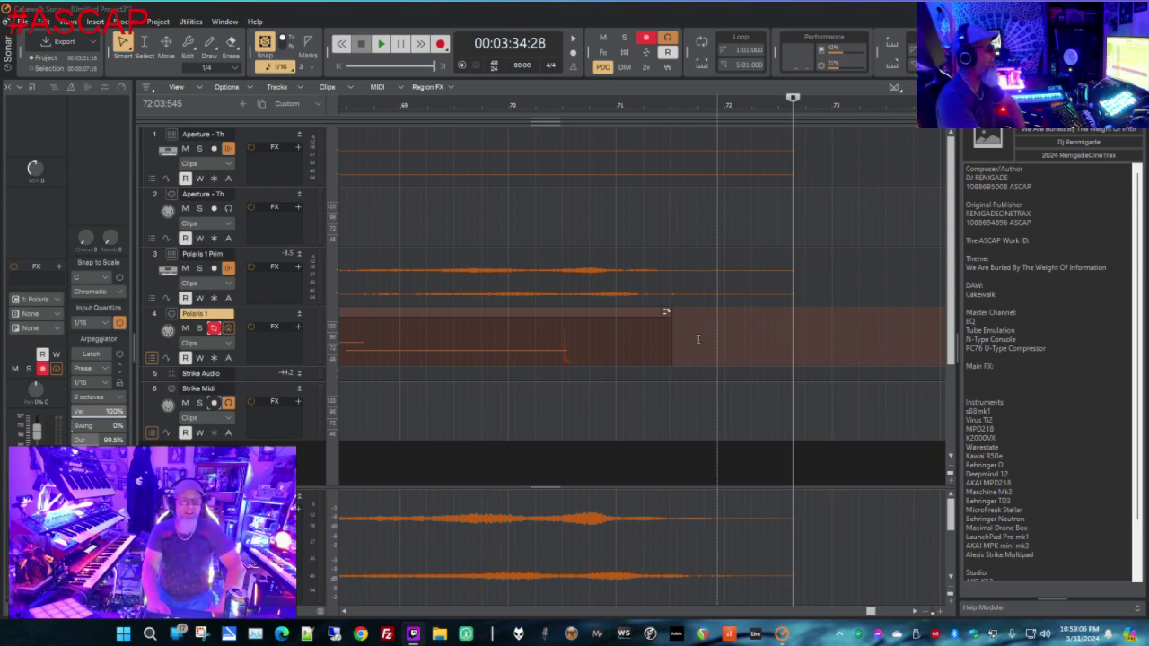
Trim the end of the new Polaris 1 clip back to about the start of measure 70
left_click_drag(670, 353, 561, 377)
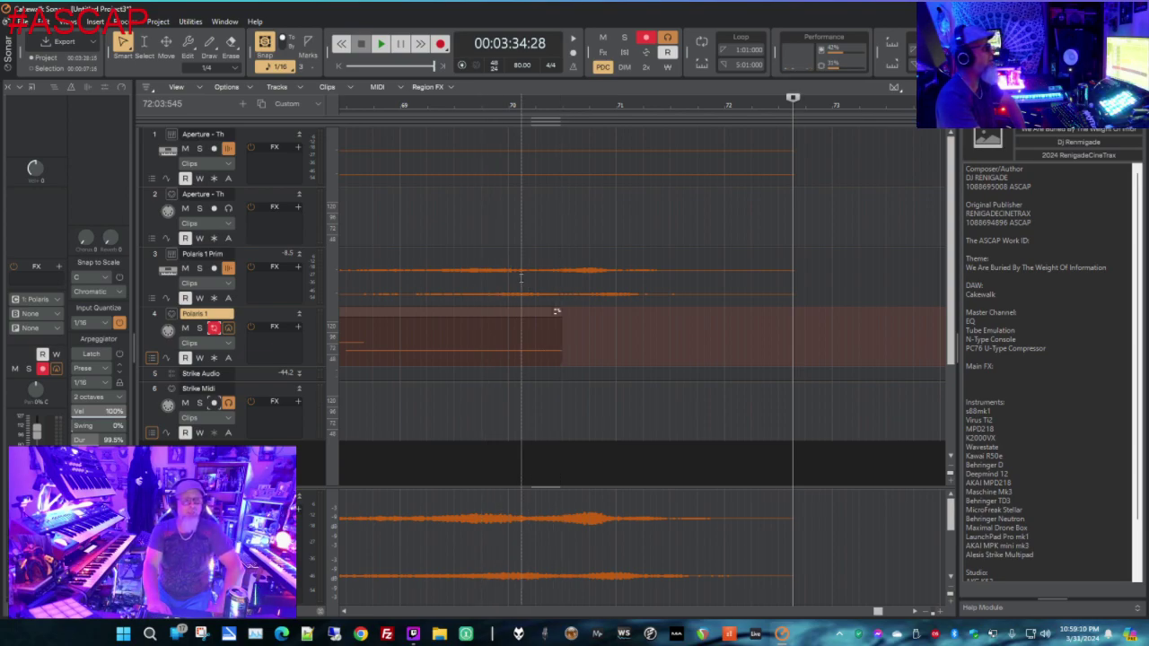
left_click_drag(559, 356, 508, 370)
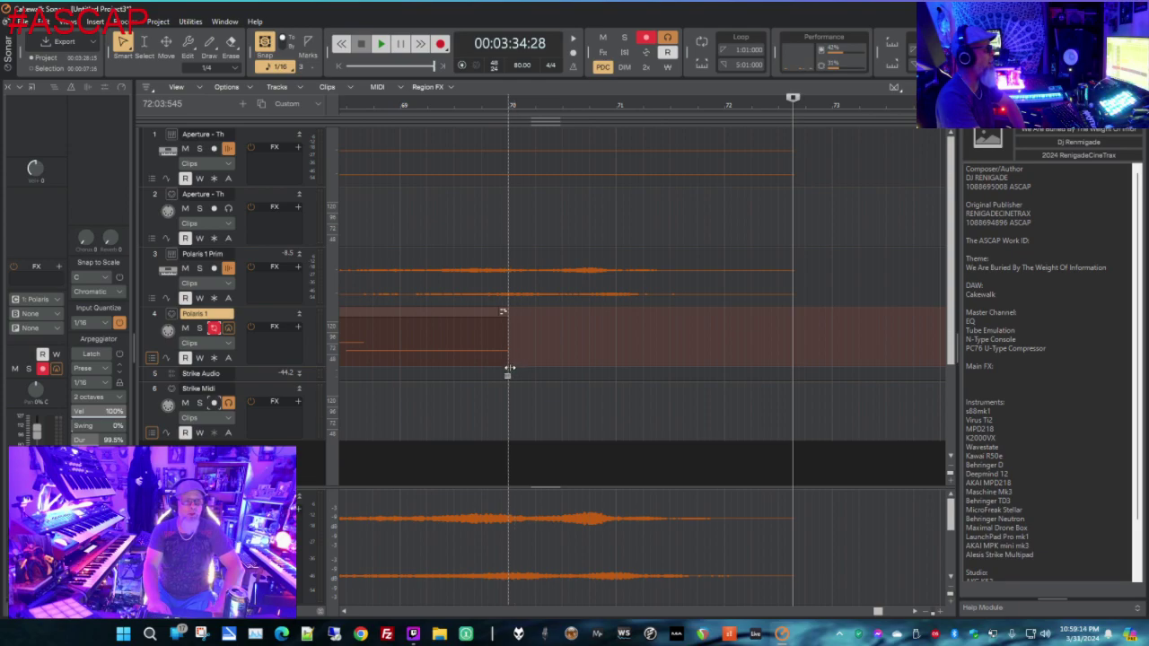
left_click(456, 309)
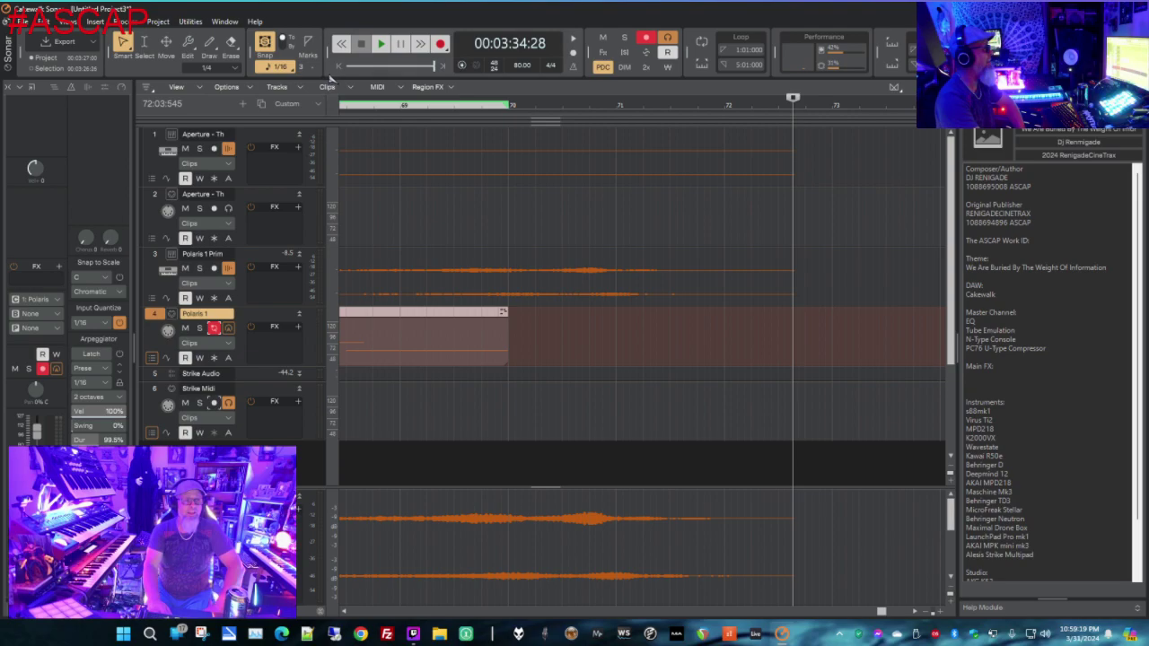
left_click(341, 68)
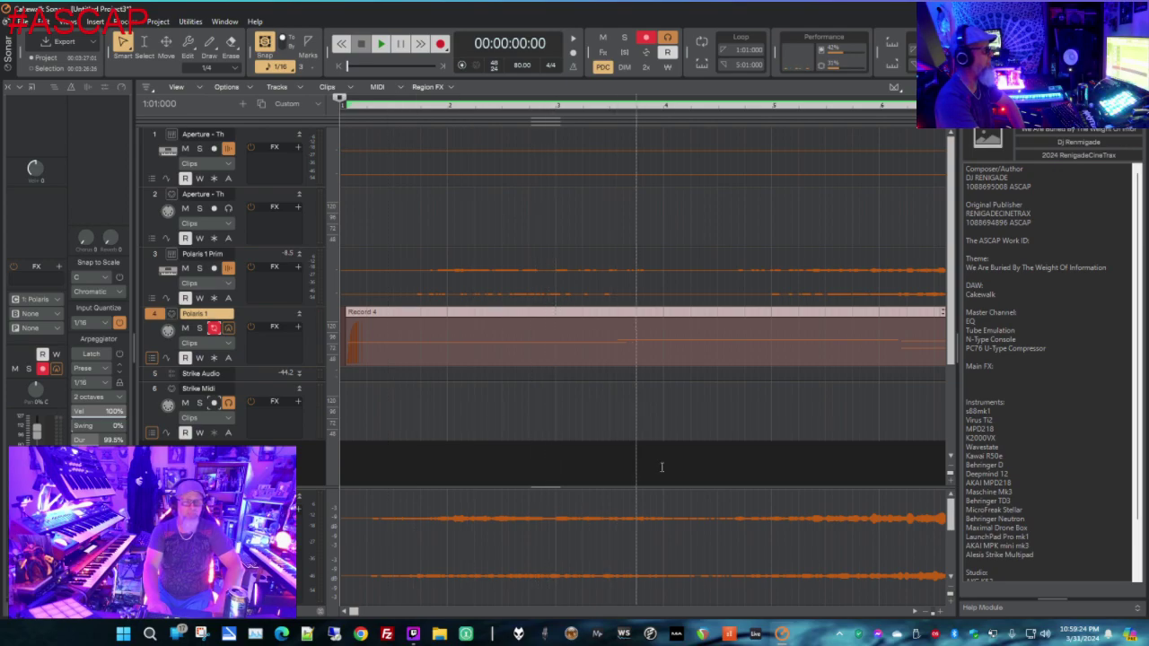
Align the Polaris 1 clip's end with 70:01:000 and play the project back from the start
scroll(890, 617, "right", 5)
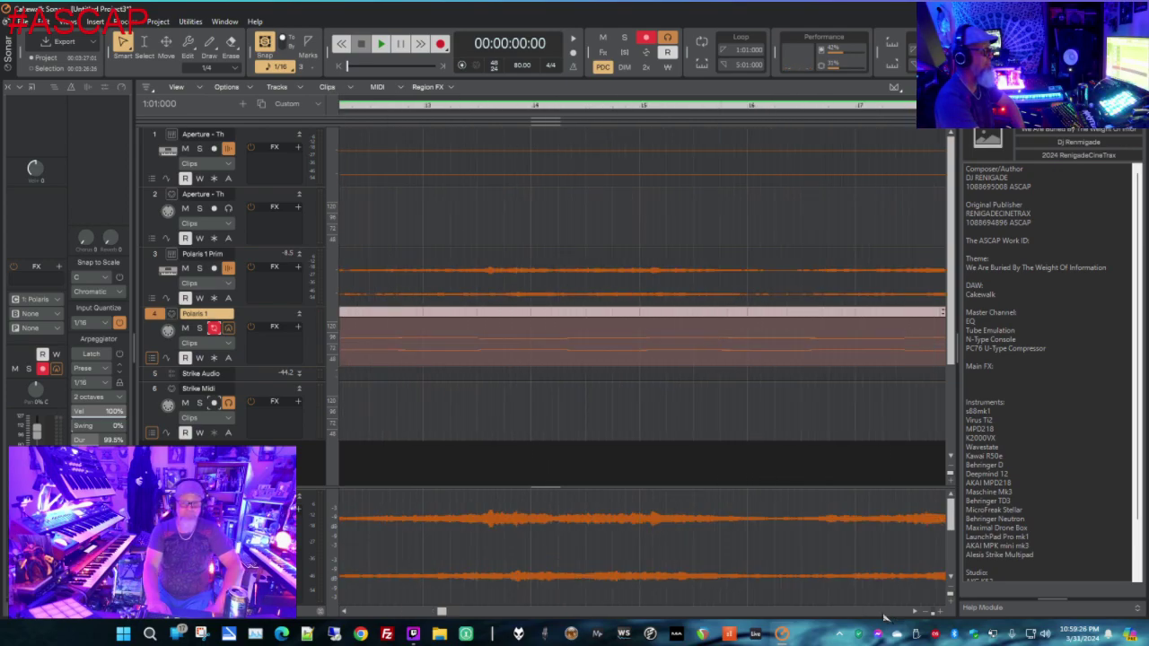
scroll(884, 618, "right", 3)
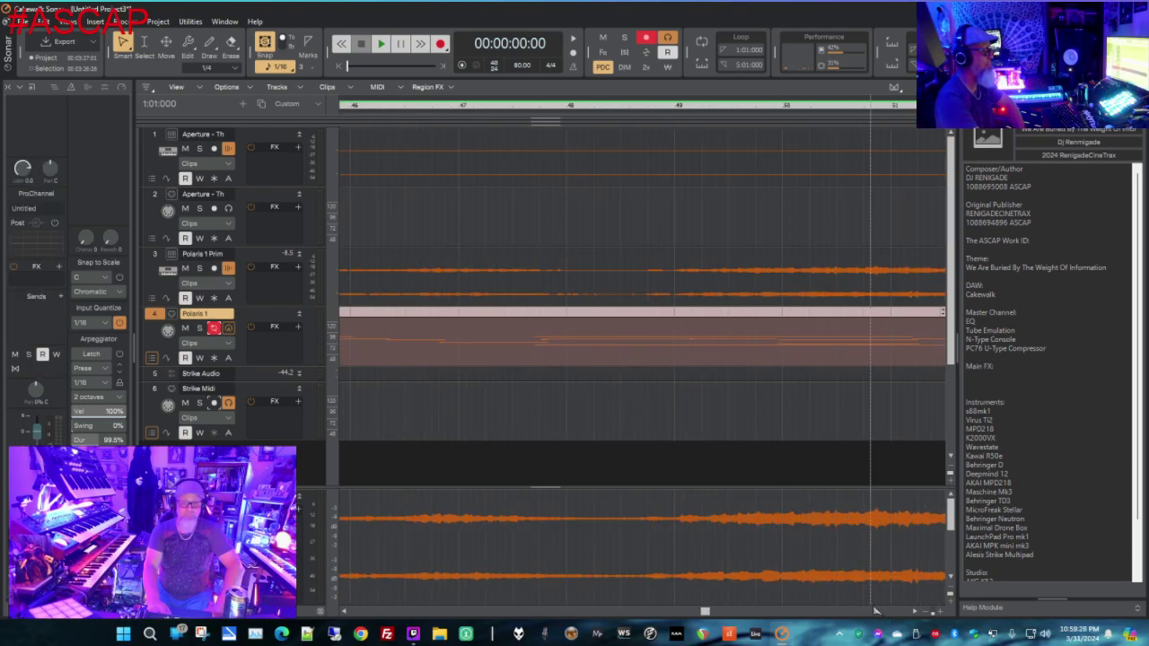
left_click(870, 618)
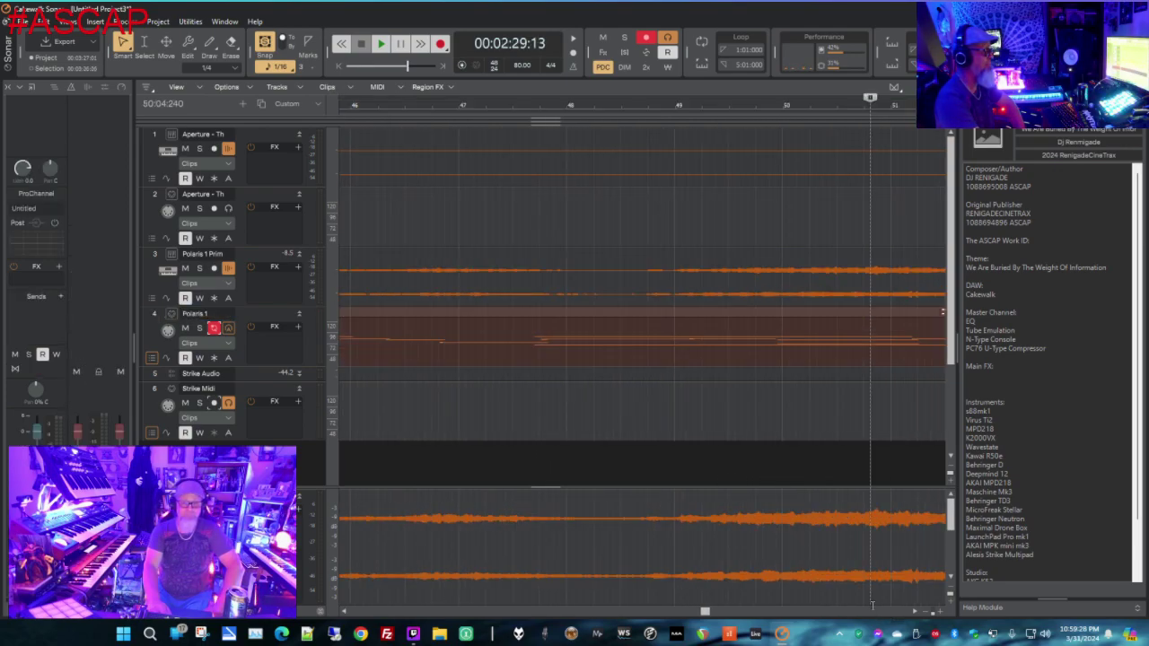
scroll(871, 618, "right", 5)
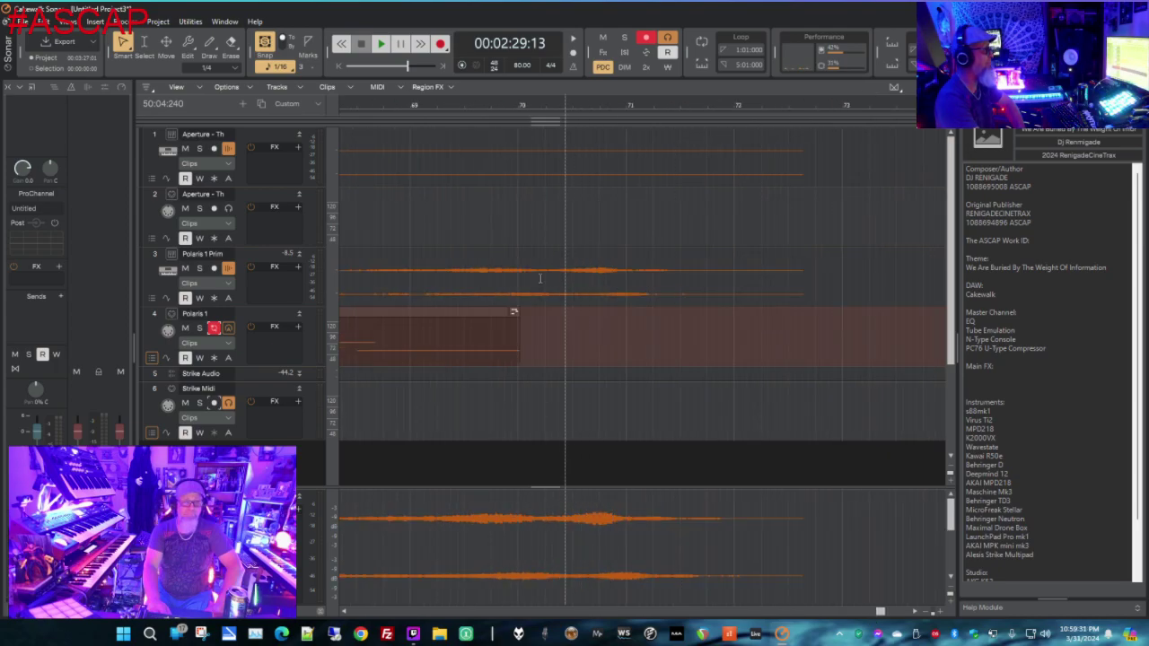
left_click(500, 313)
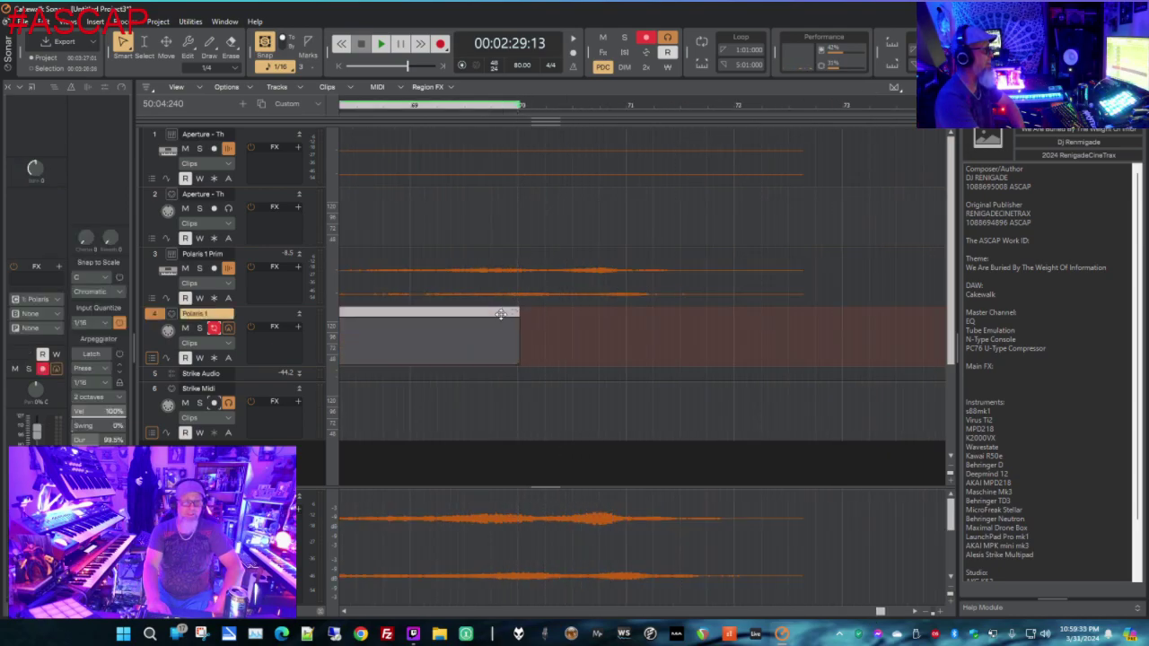
left_click(516, 454)
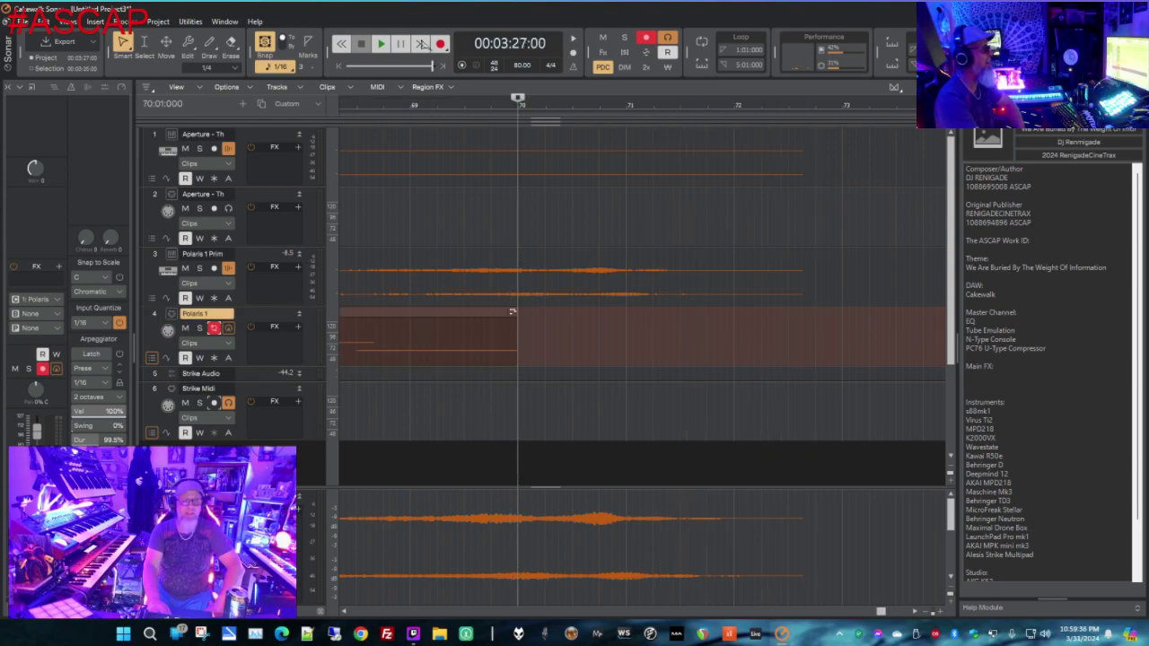
left_click(343, 68)
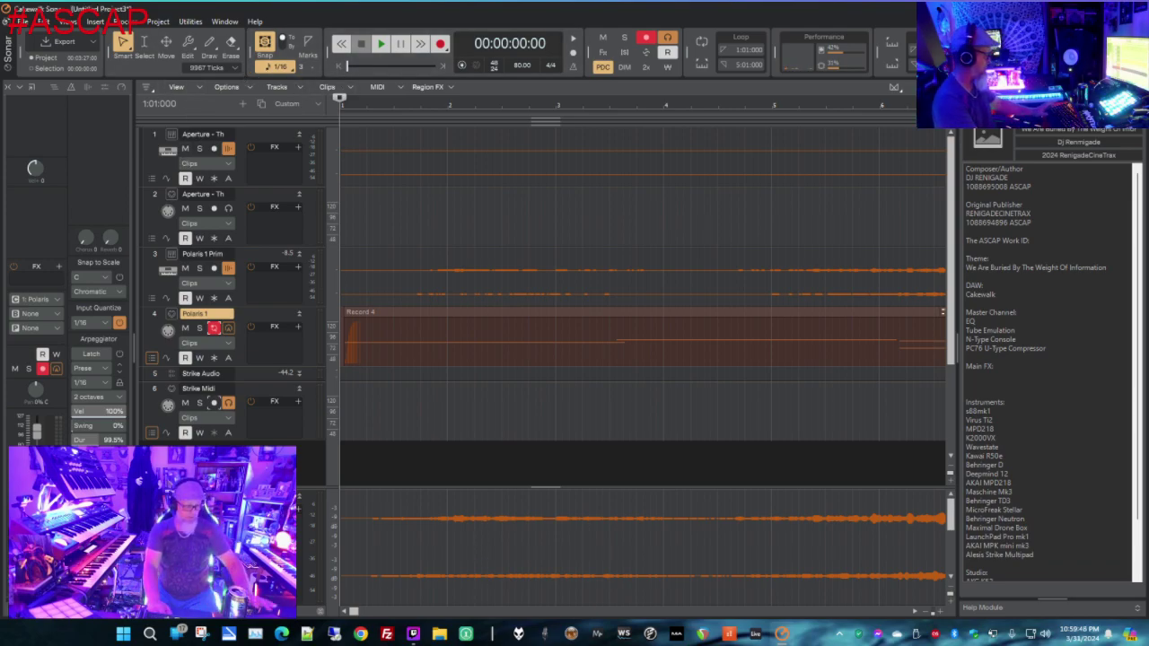
key("space")
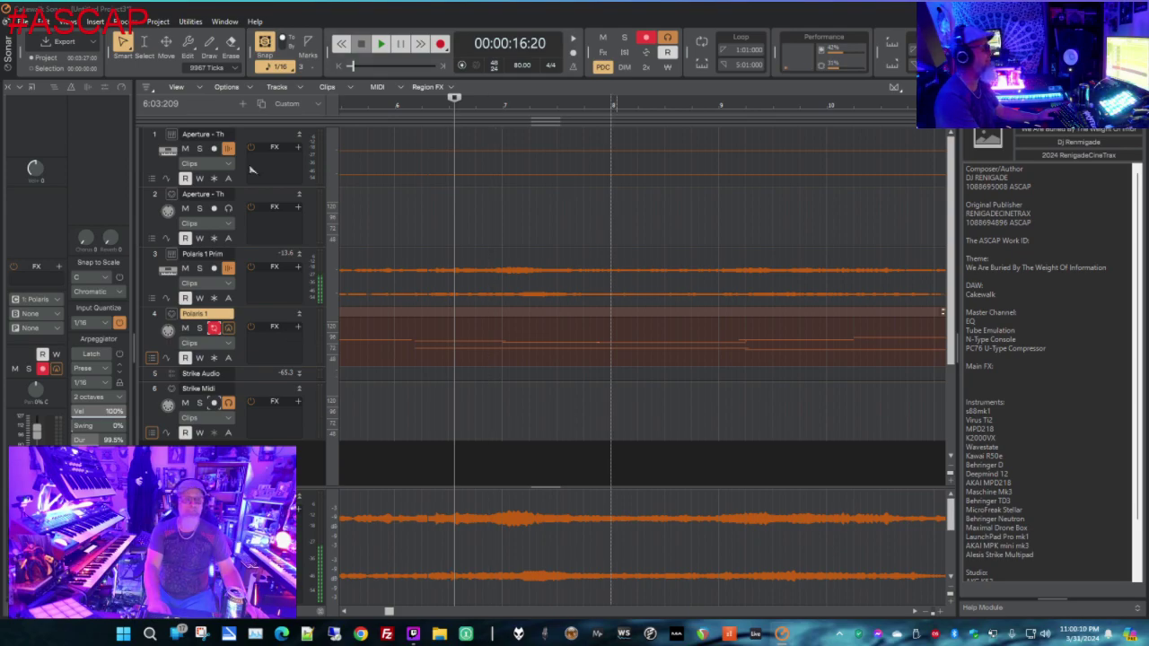
Copy the Polaris 1 clip and paste the duplicate on the same track at 70:01:000, directly after the original
left_click(543, 320)
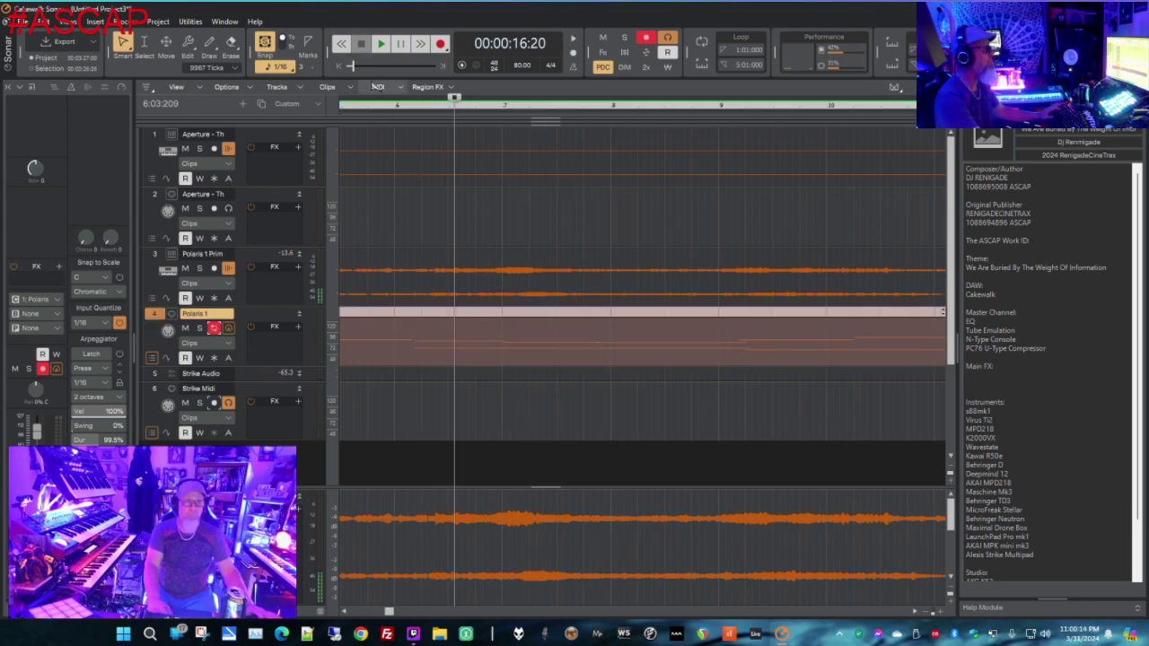
left_click(442, 67)
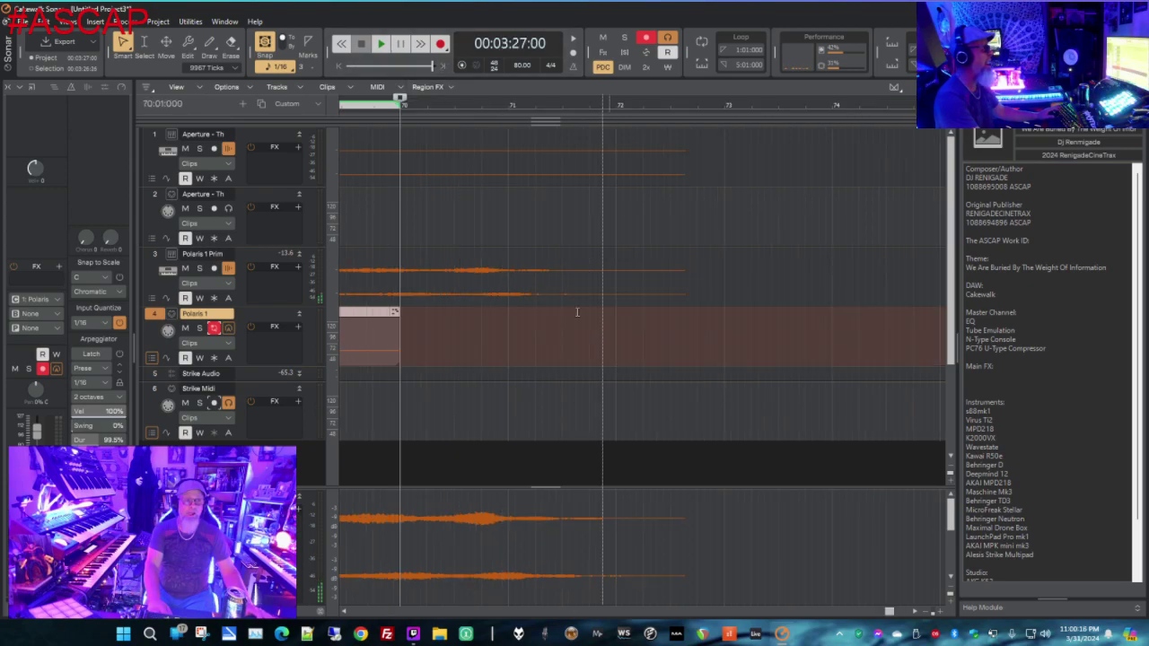
key("space")
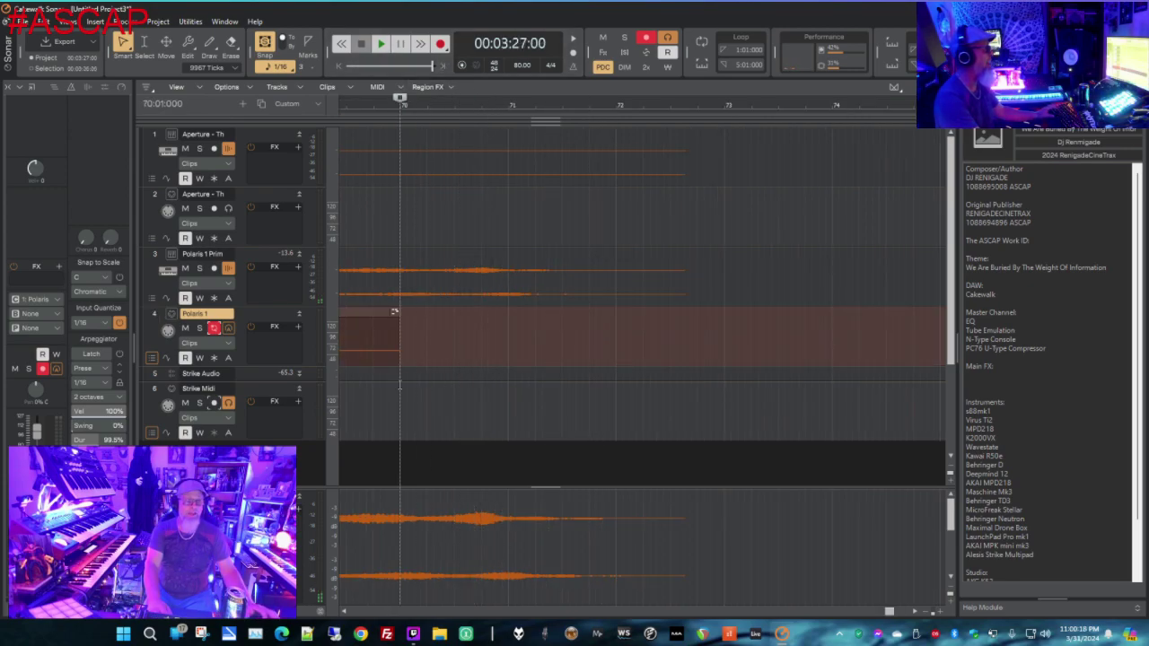
left_click(152, 316)
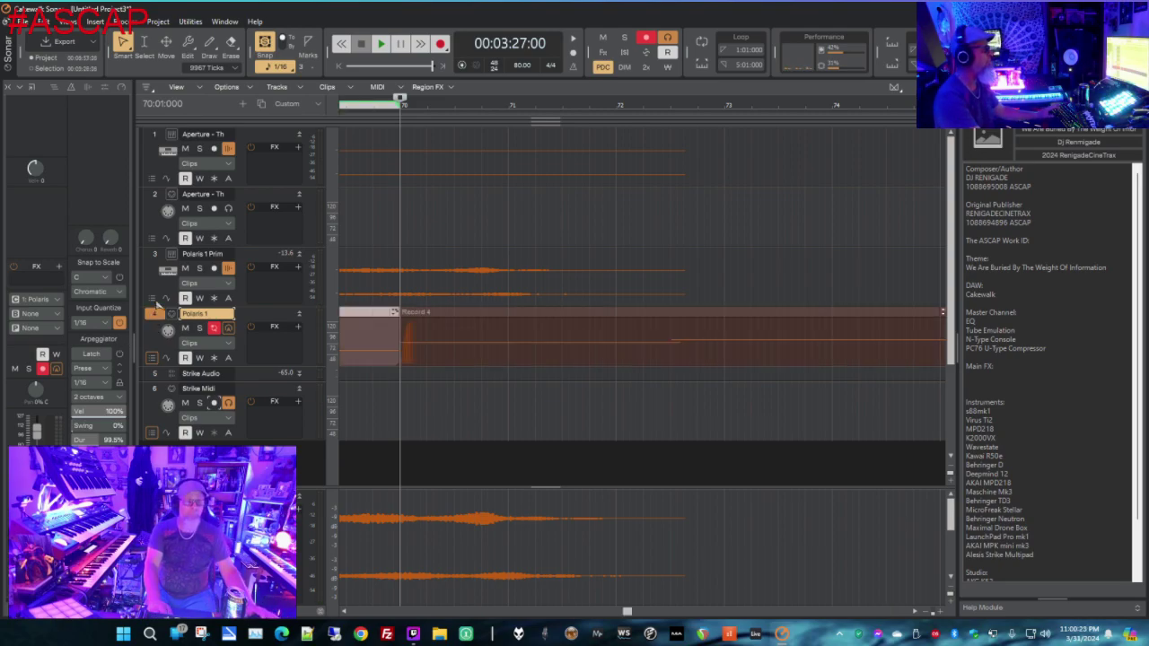
Reverse the note order of the pasted Polaris 1 clip with the Retrograde process
left_click(476, 311)
left_click(122, 21)
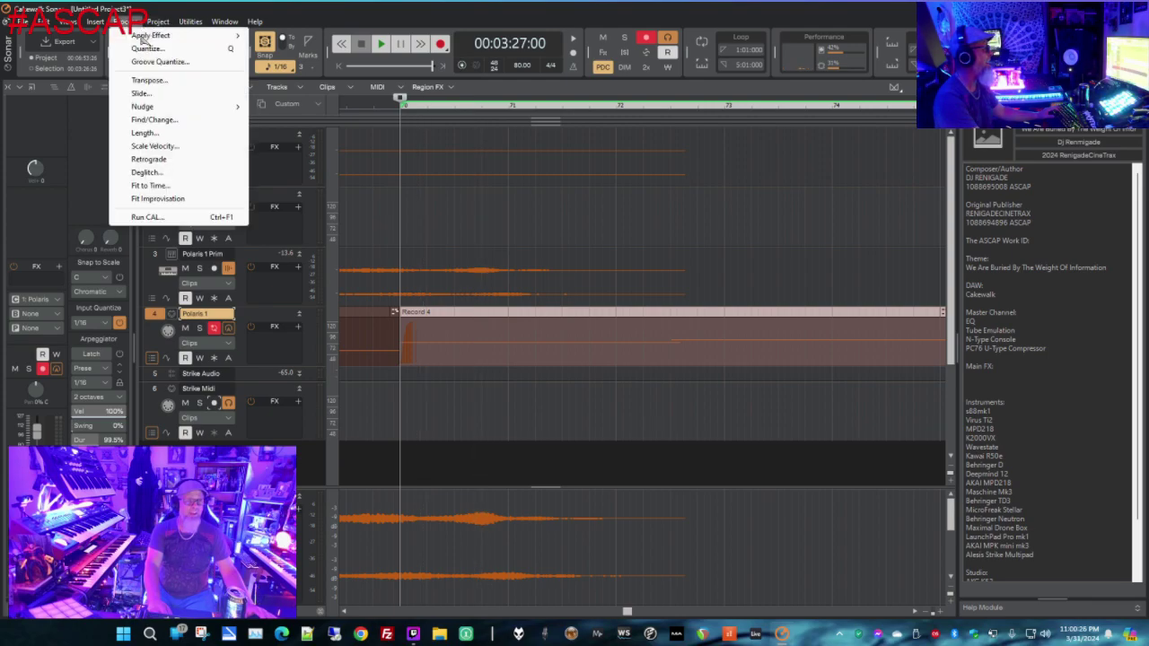
left_click(149, 159)
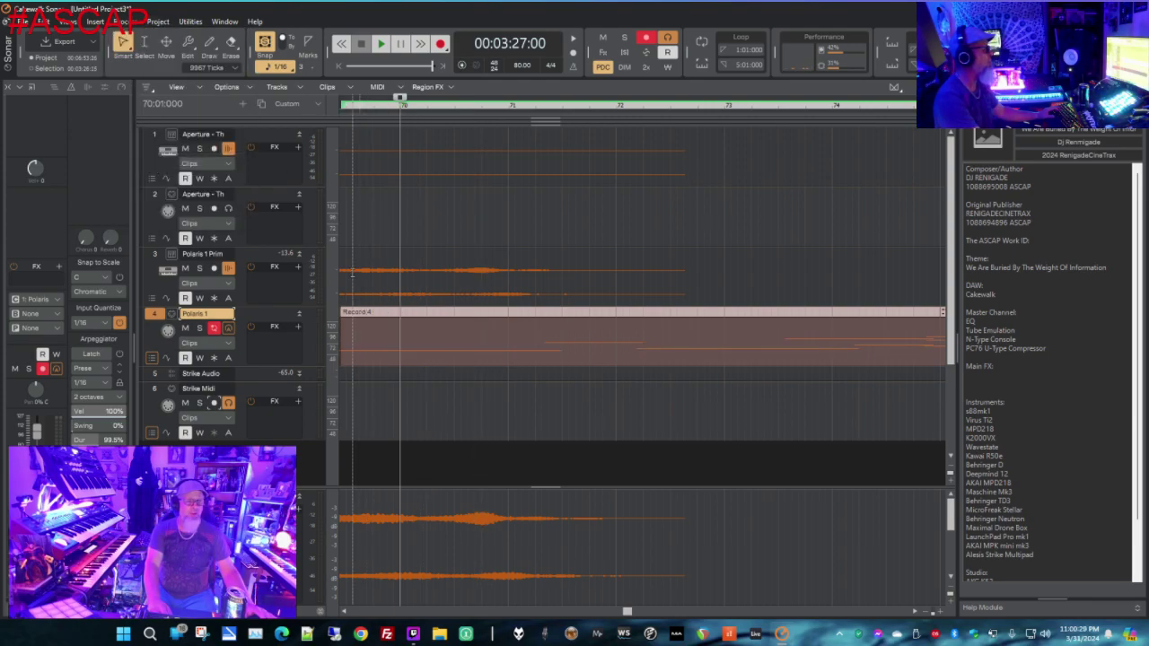
Reposition the reversed clip against the end of the first clip near measure 70 and play back the result
left_click(503, 316)
left_click_drag(503, 316, 436, 315)
key("space")
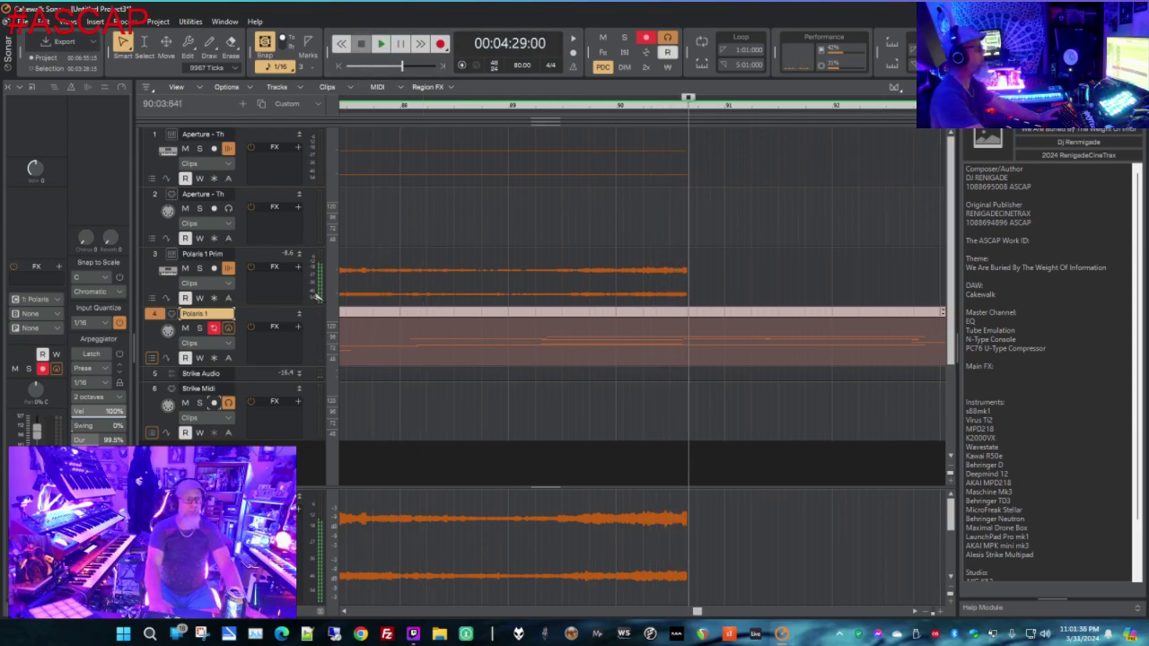
Select the Aperture MIDI track and route its MIDI output to the Aperture instrument
left_click(170, 193)
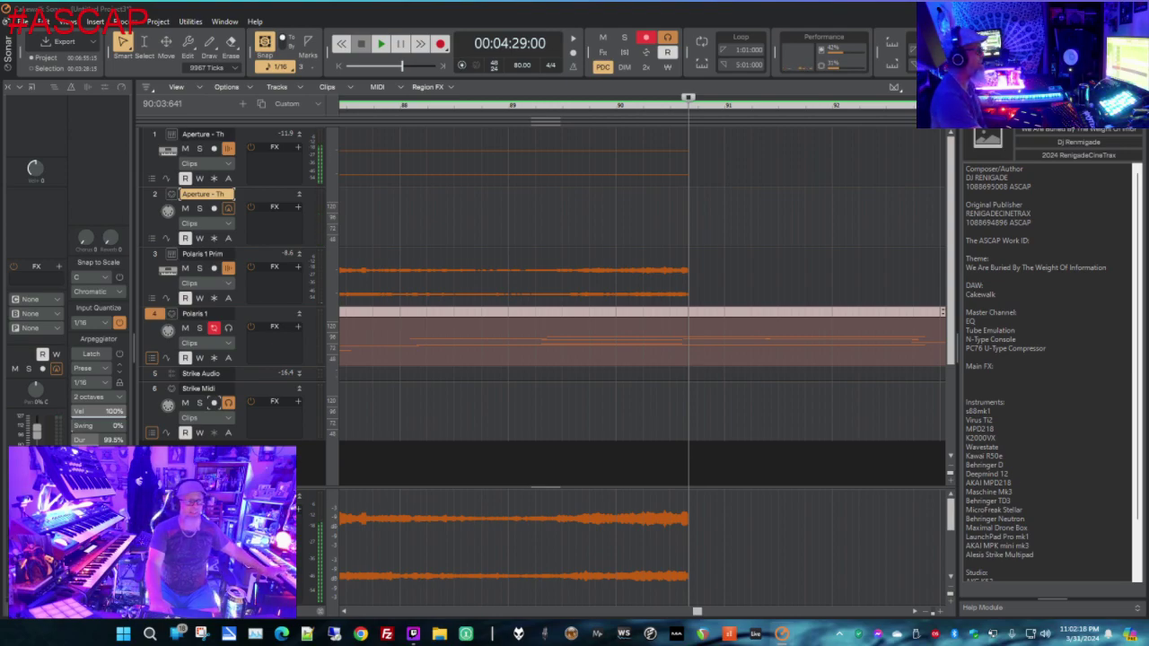
left_click(36, 299)
left_click(54, 314)
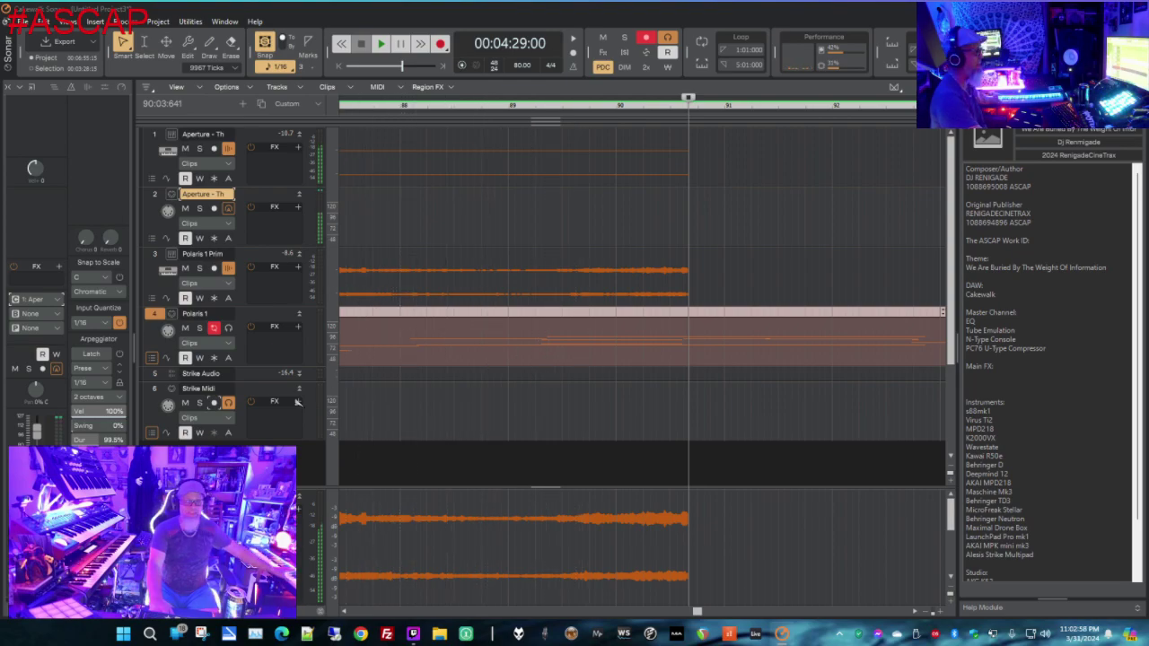
scroll(154, 403, "down", 3)
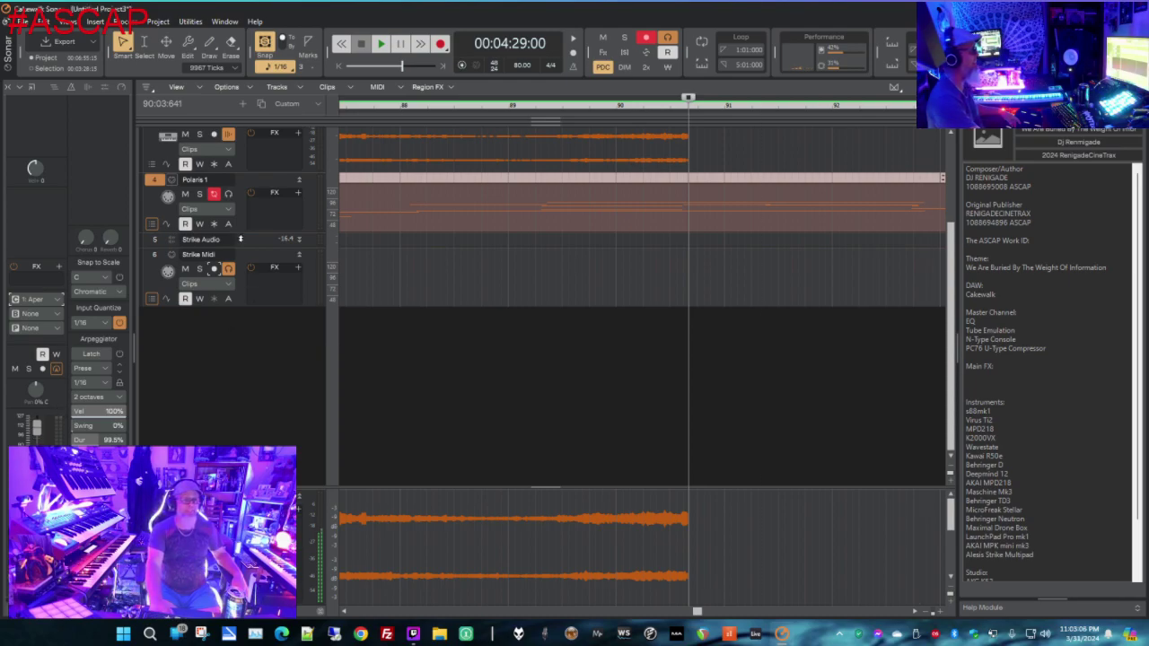
Toggle input echo off and on again on the Aperture audio track and enable it on the Aperture MIDI track
scroll(259, 189, "up", 3)
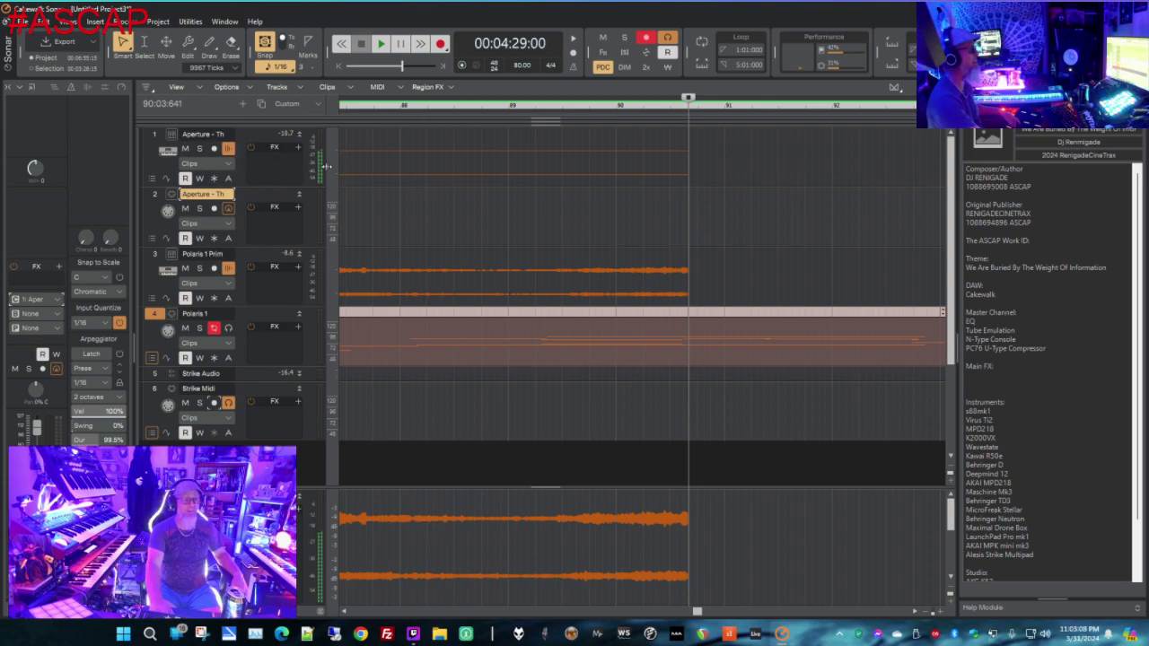
left_click(229, 149)
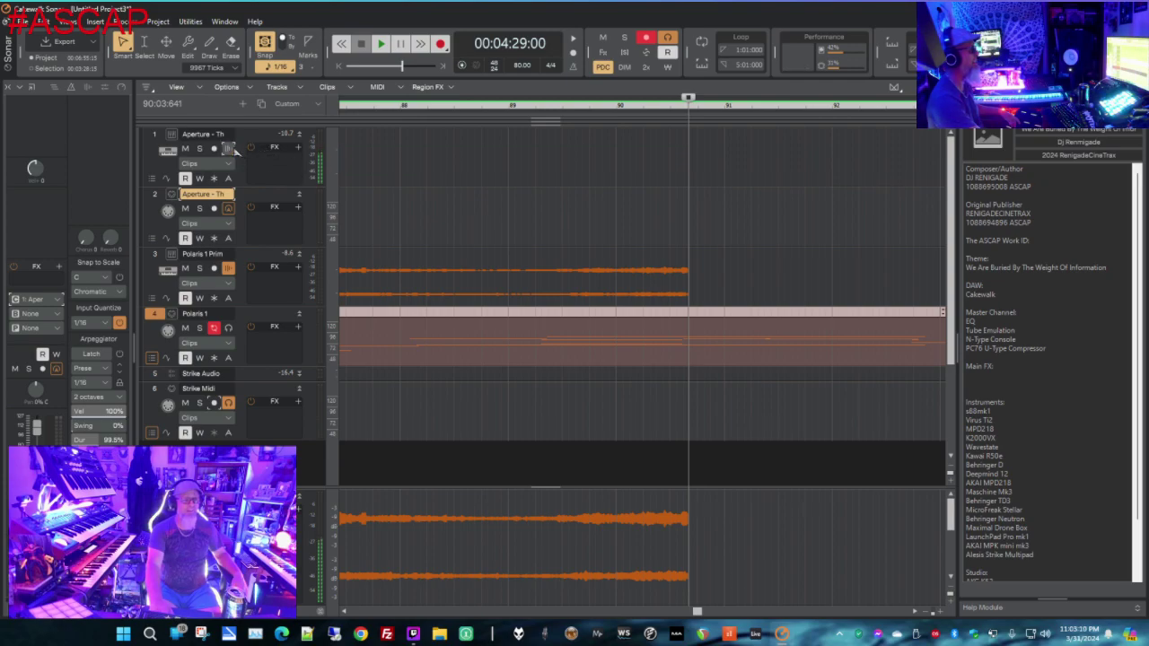
left_click(229, 149)
left_click(229, 208)
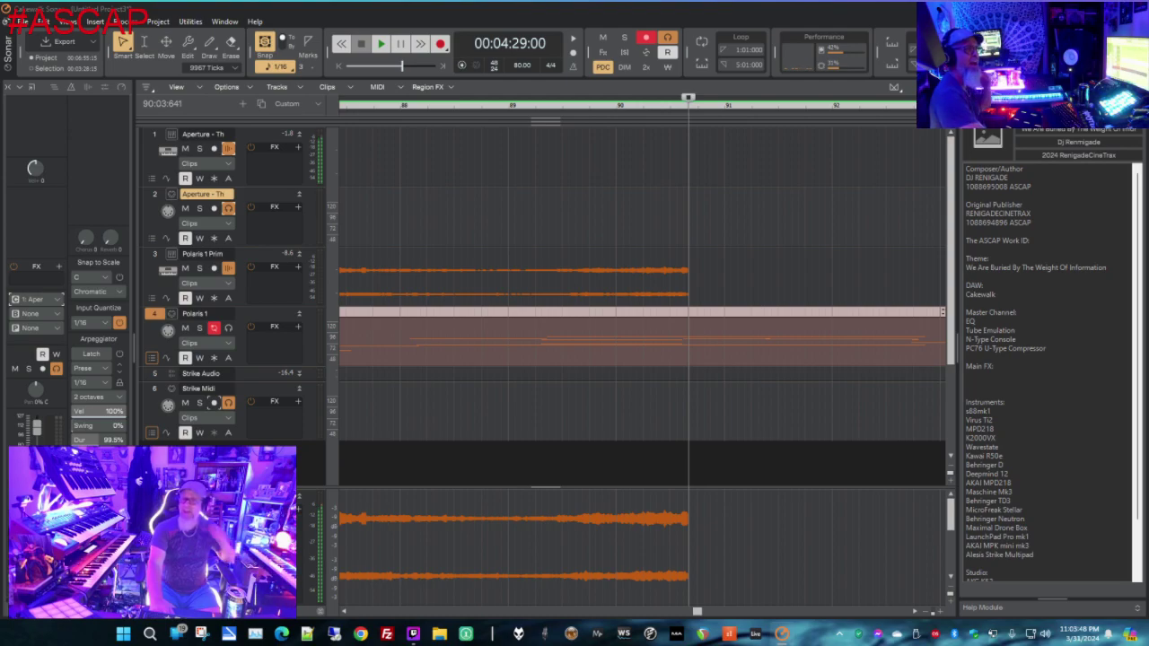
Disarm all tracks for recording and make the Aperture MIDI track the selected track
left_click(644, 38)
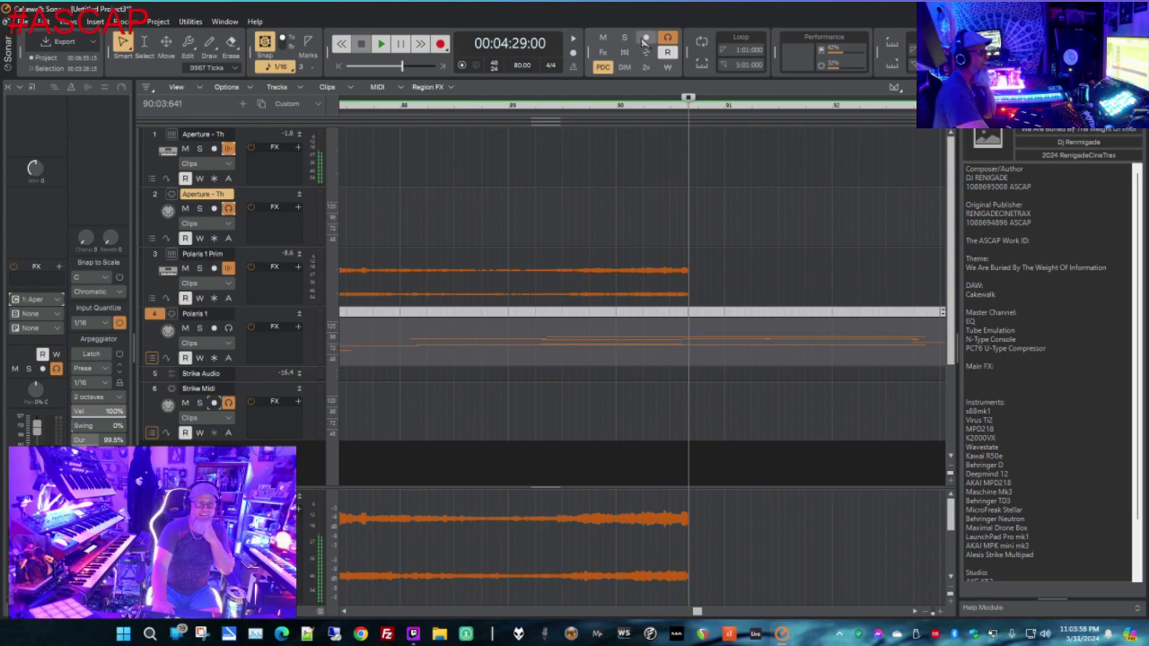
left_click(645, 37)
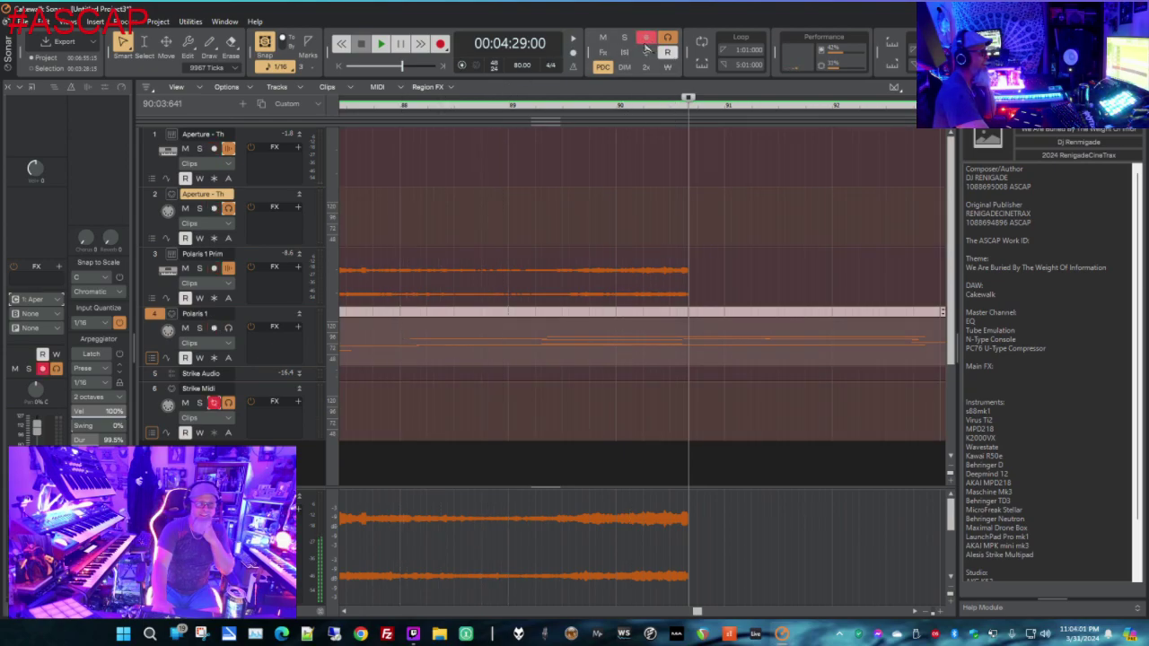
left_click(163, 198)
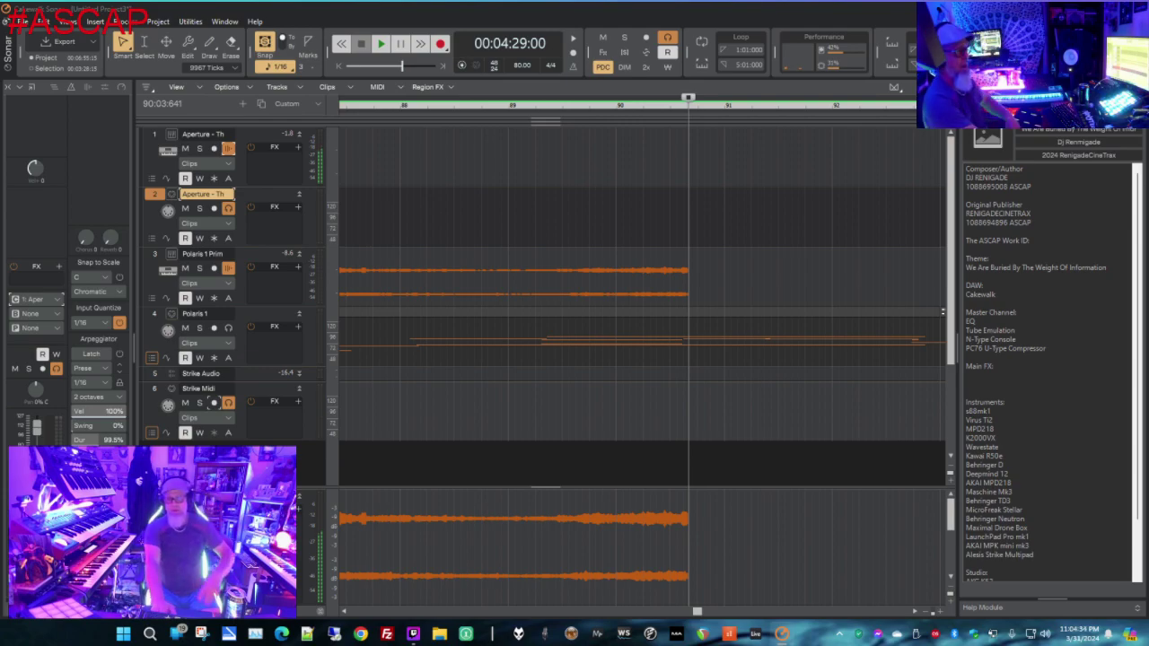
Run short test passes of the project near measure 90 and from the project start
key("space")
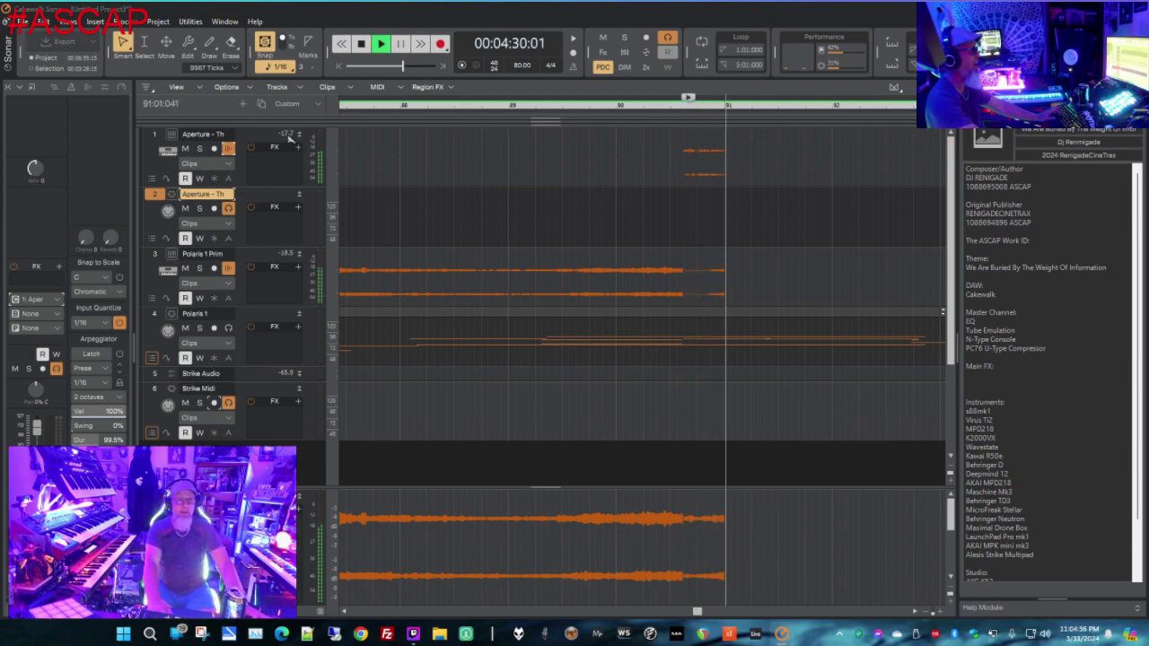
left_click(360, 43)
key("w")
key("r")
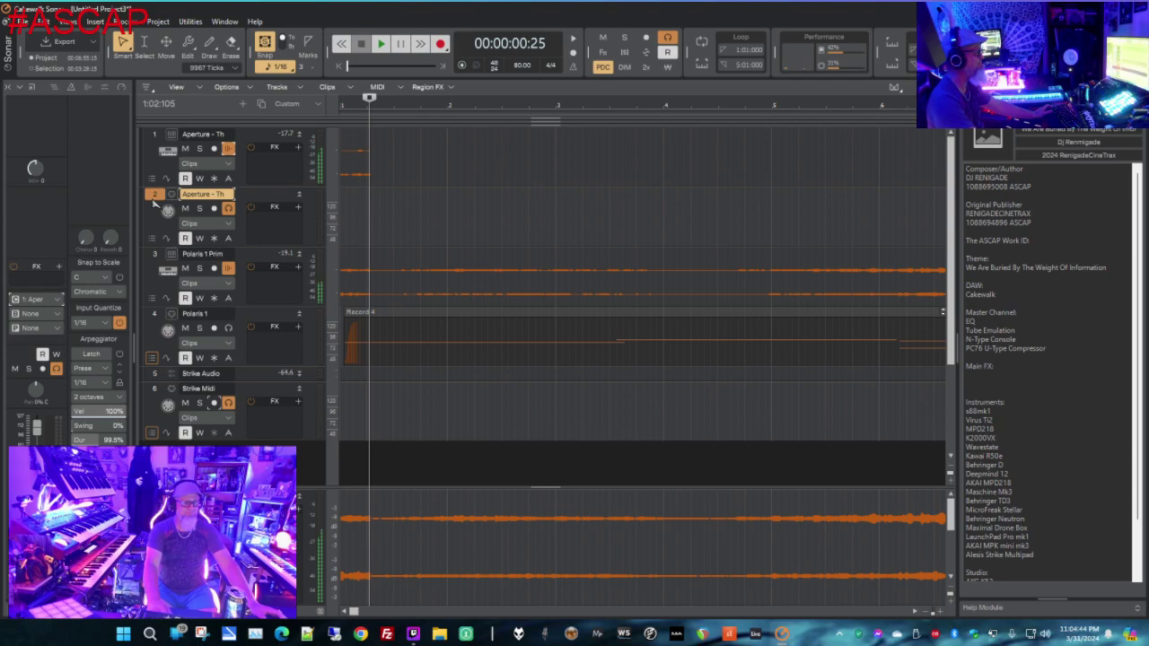
Delete the Aperture audio track and the Aperture MIDI track together
left_click(155, 140)
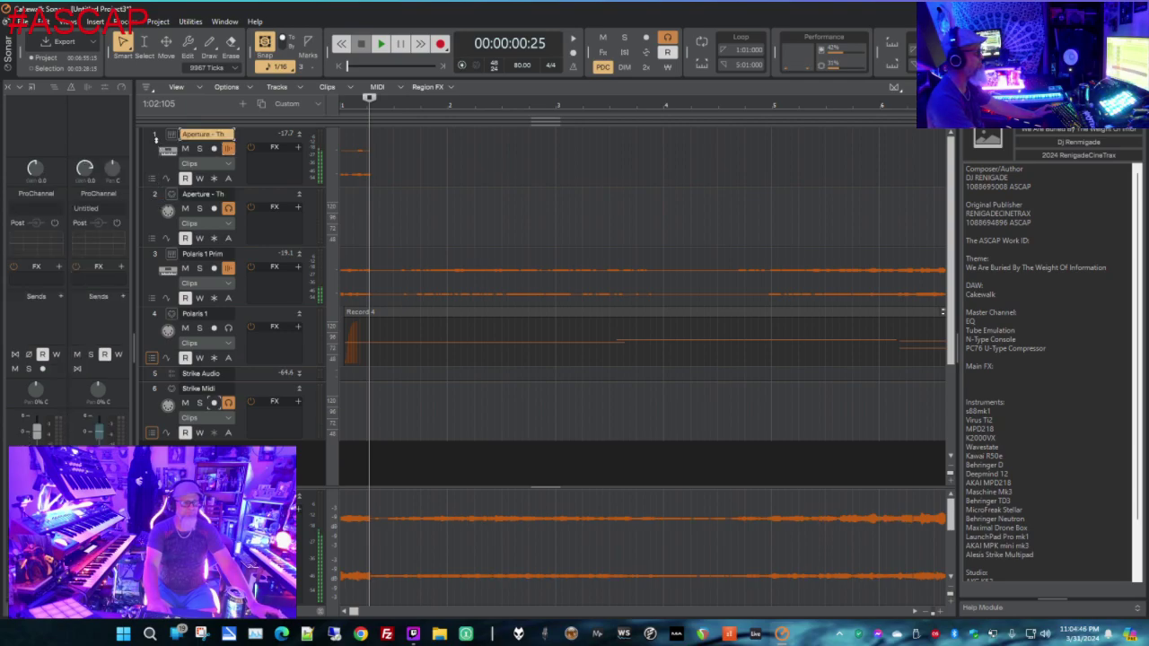
left_click(155, 140)
left_click(157, 196, "ctrl")
right_click(154, 194)
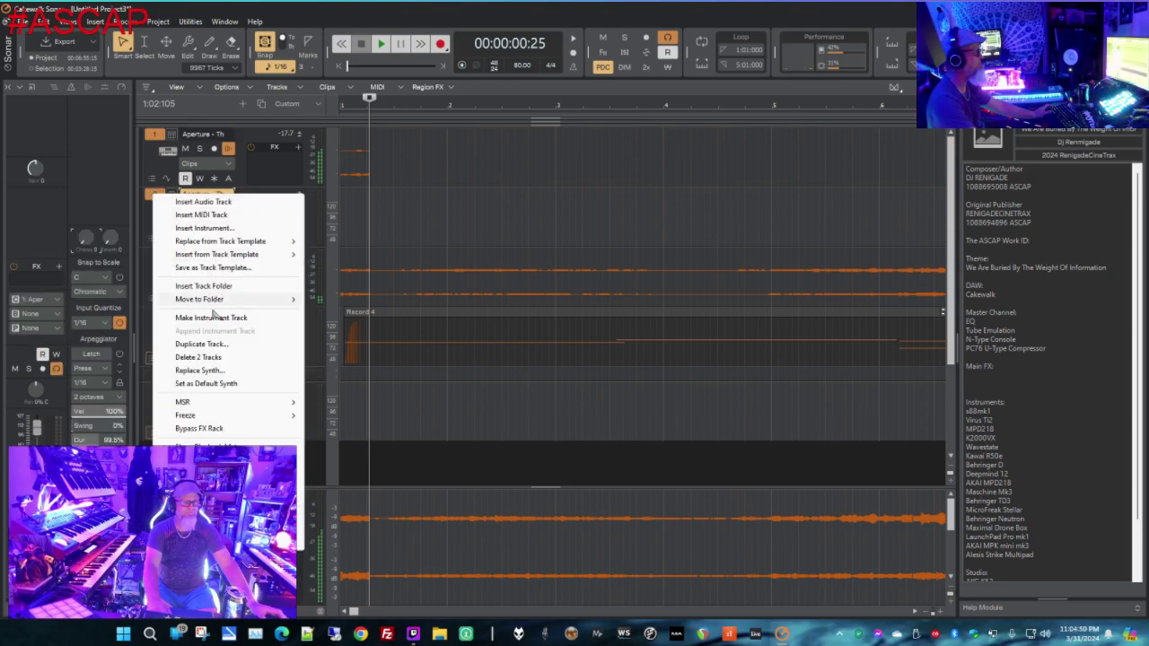
left_click(212, 359)
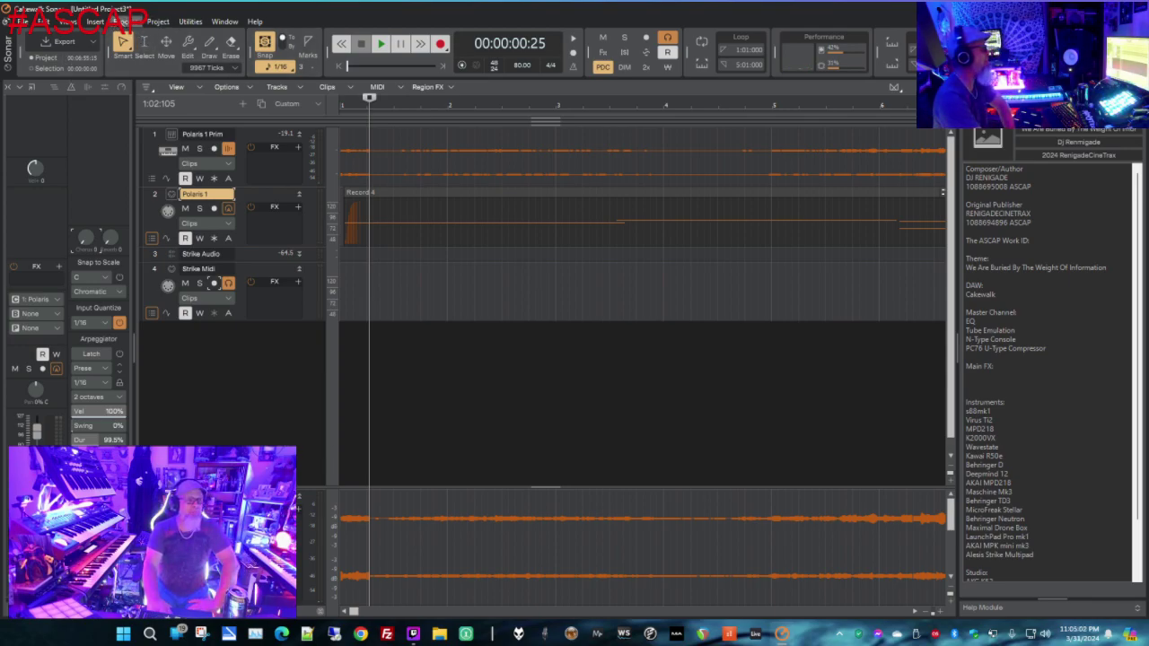
Insert the Aperture - The Stack soft synth with a MIDI source track and a first synth audio output track
left_click(95, 21)
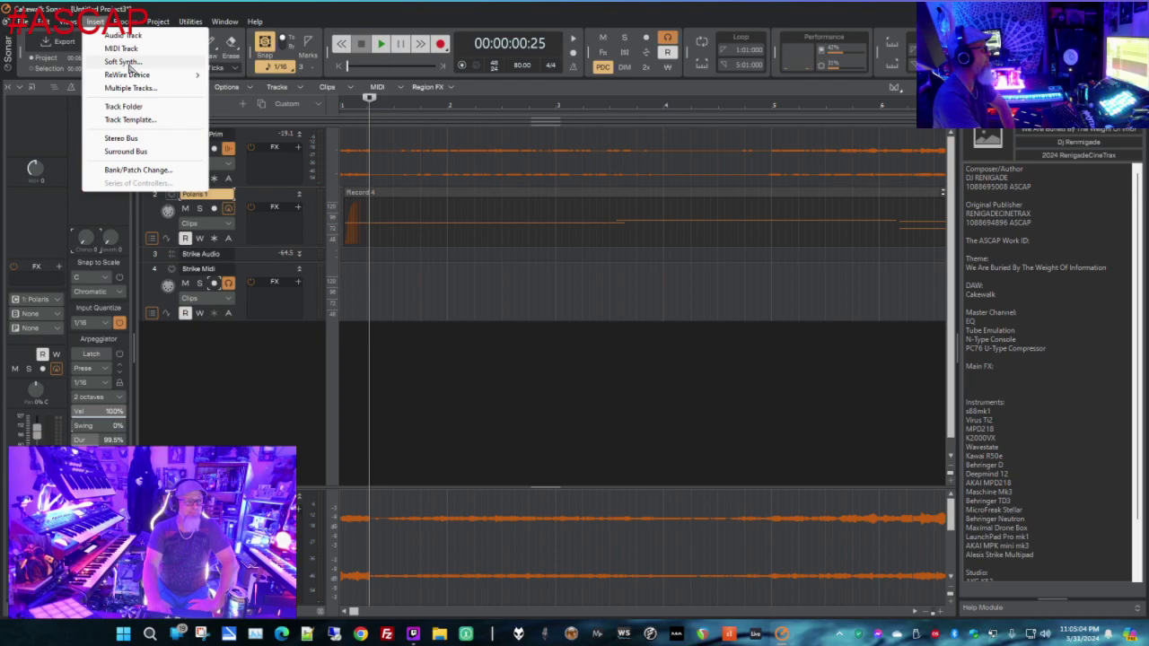
left_click(123, 61)
mouse_move(206, 437)
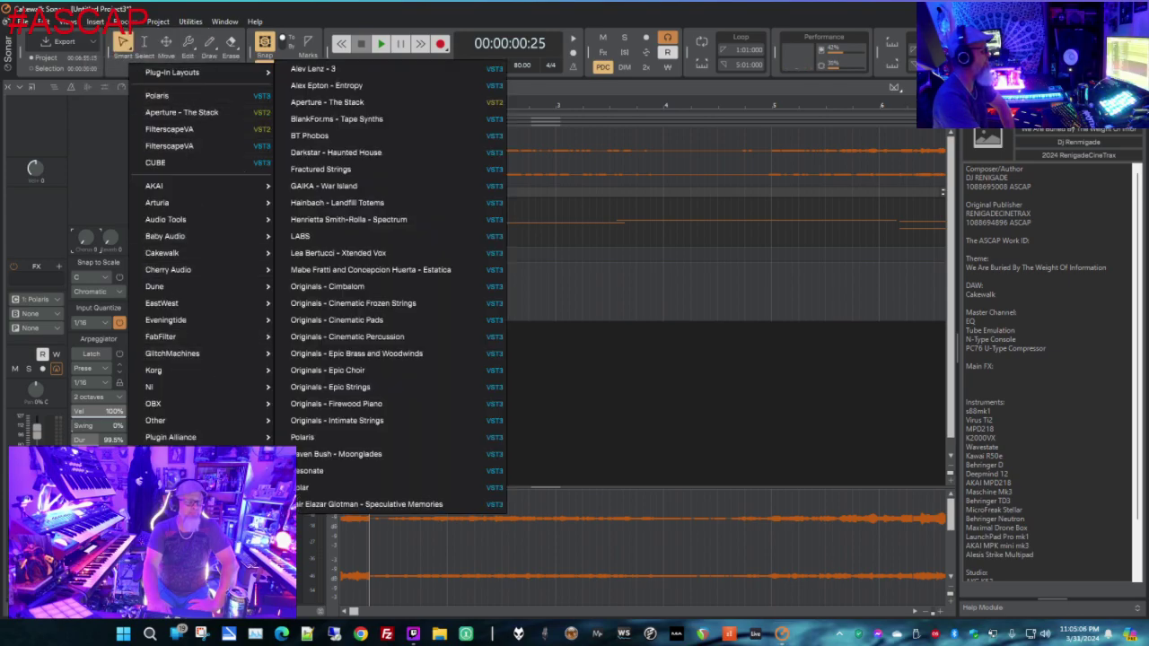
left_click(387, 104)
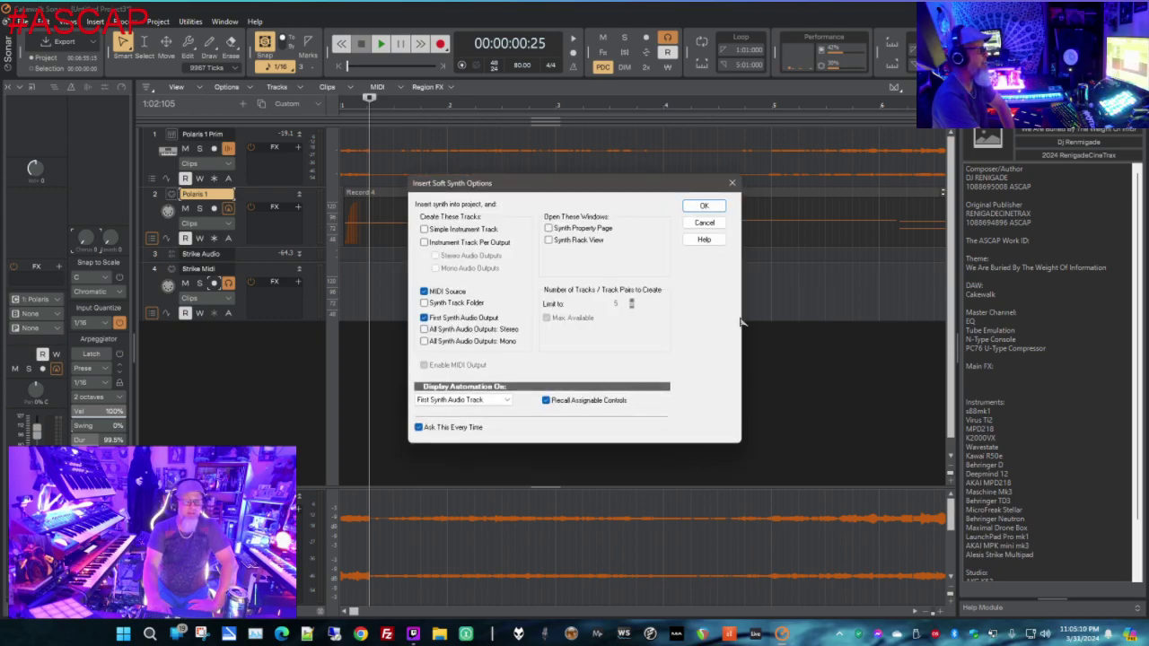
left_click(705, 205)
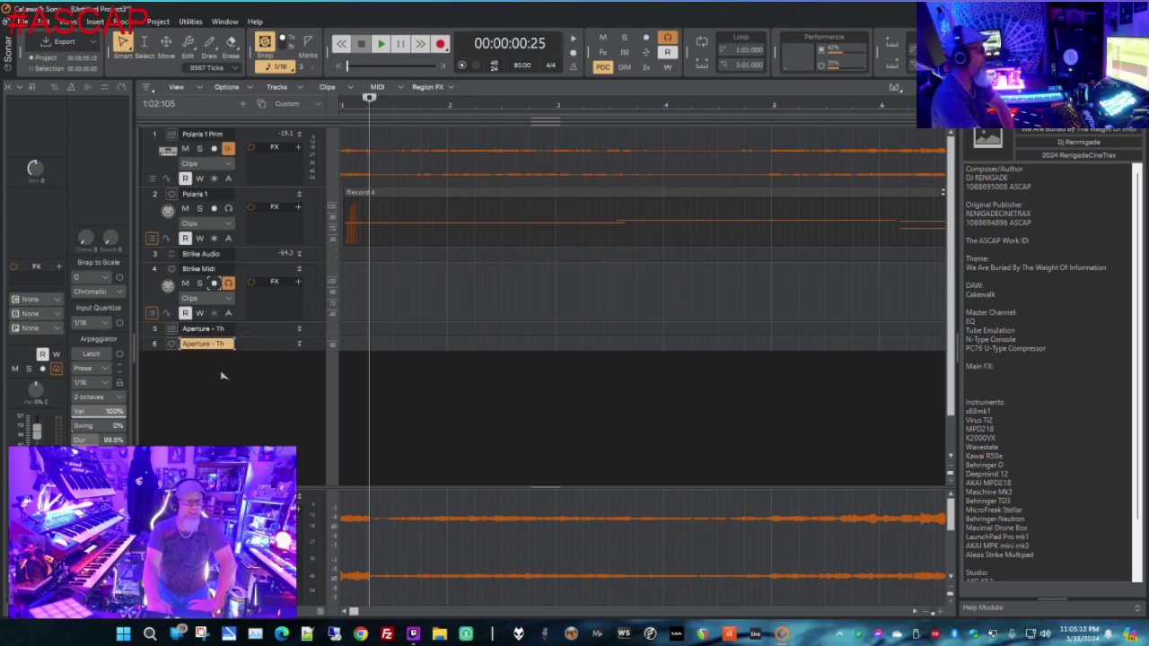
Open the new Aperture instrument's interface and dock it in the MultiDock
left_click(168, 347)
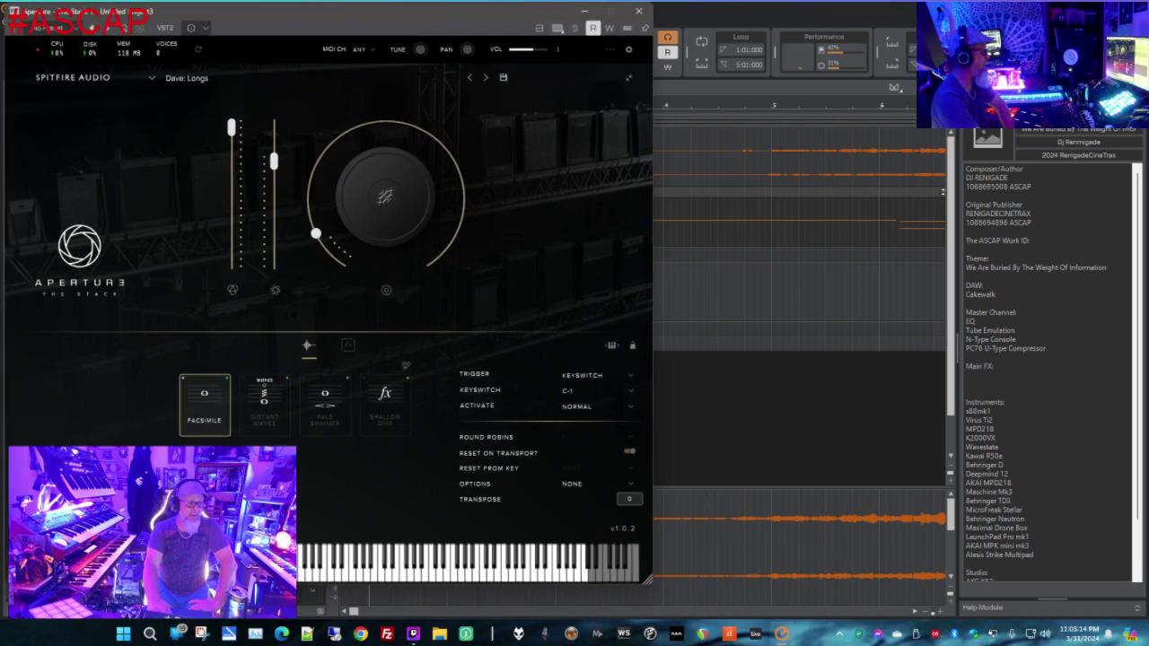
right_click(302, 16)
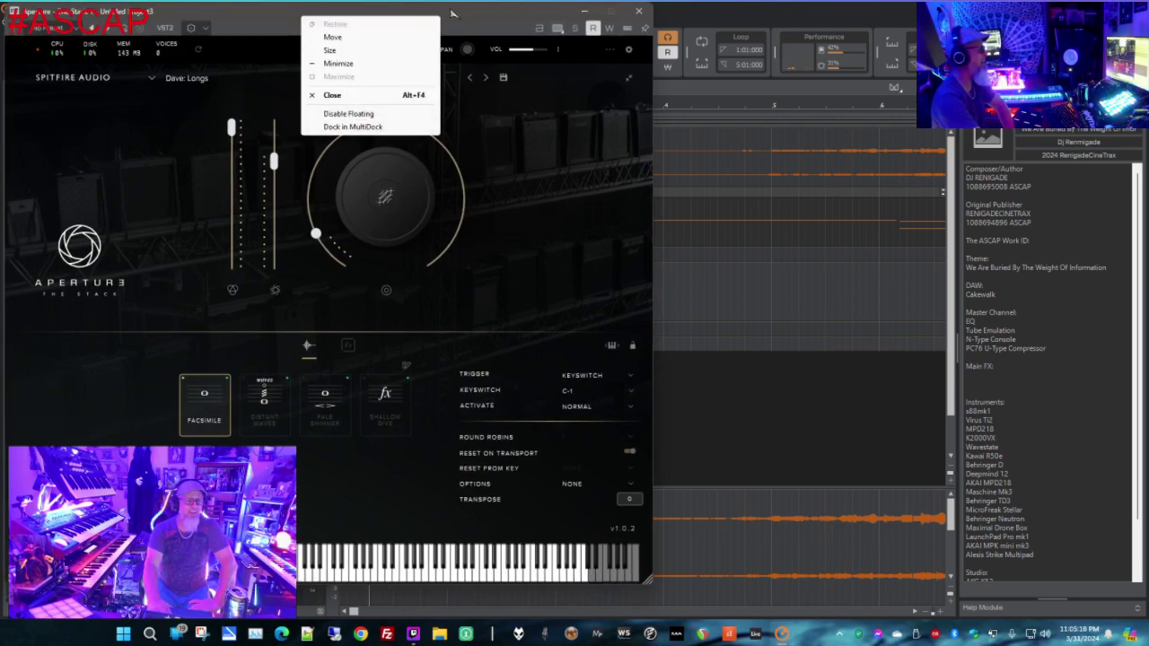
left_click(350, 126)
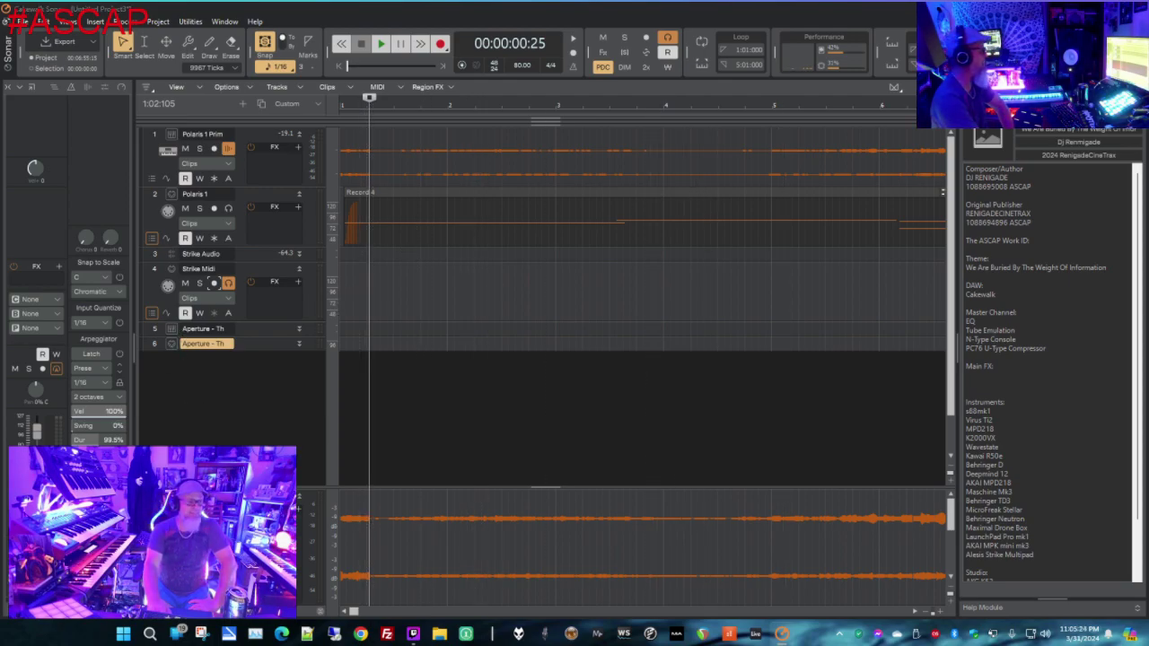
Assign a hardware MIDI input and channel to the new Aperture MIDI track
left_click(54, 328)
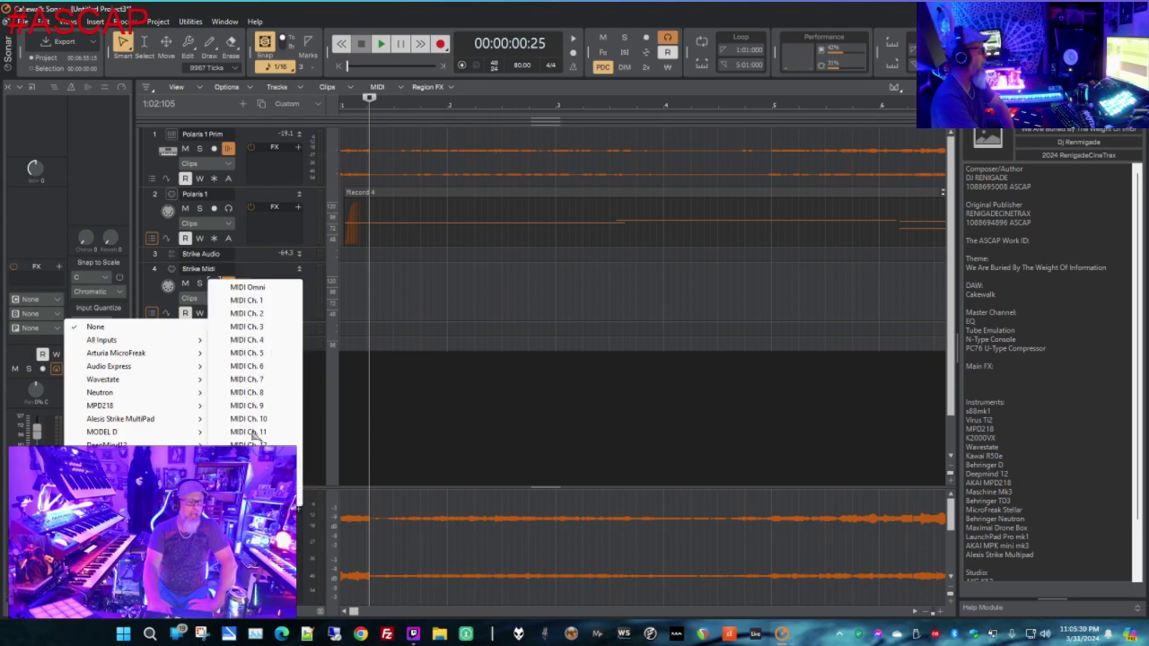
left_click(272, 307)
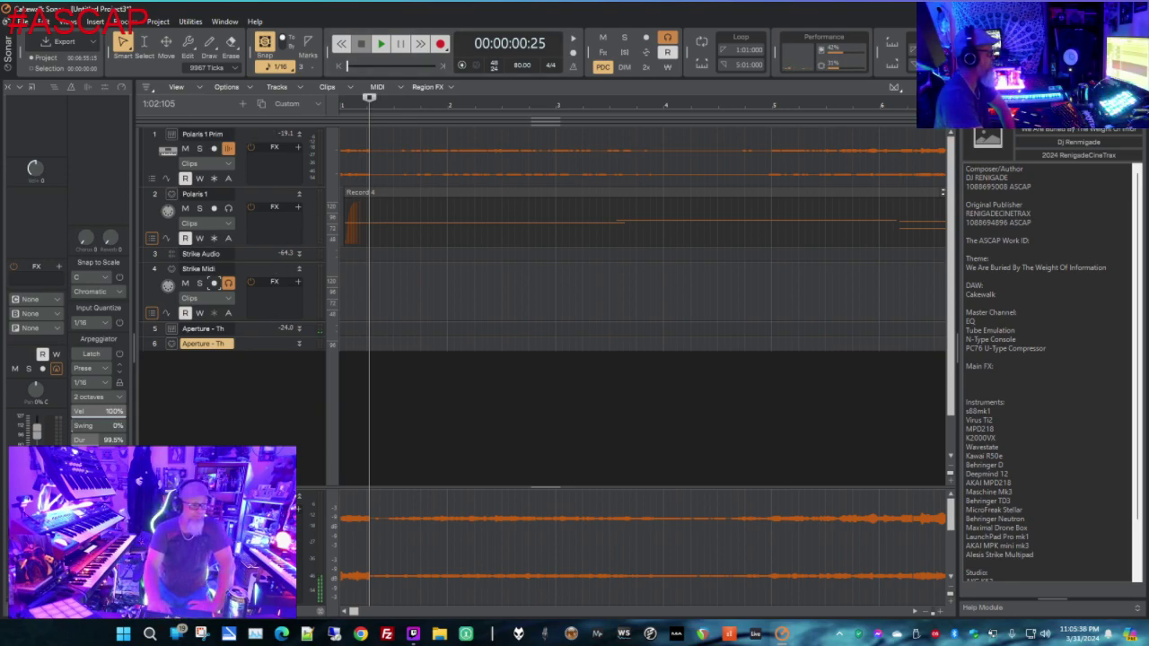
left_click(58, 328)
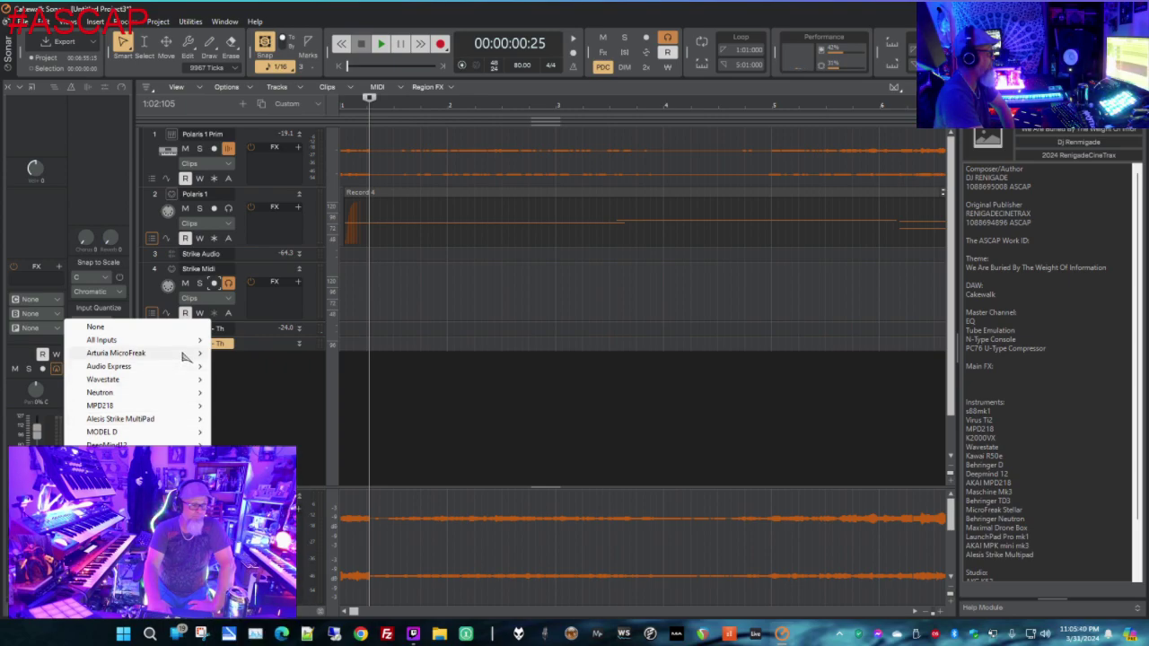
mouse_move(161, 418)
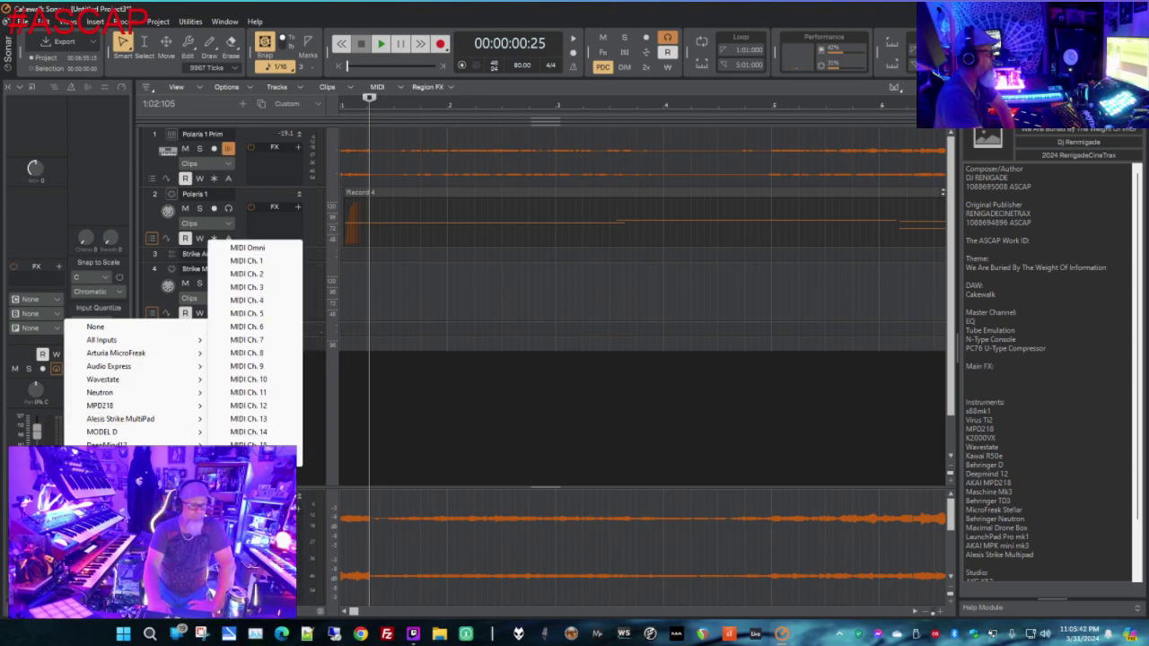
left_click(263, 276)
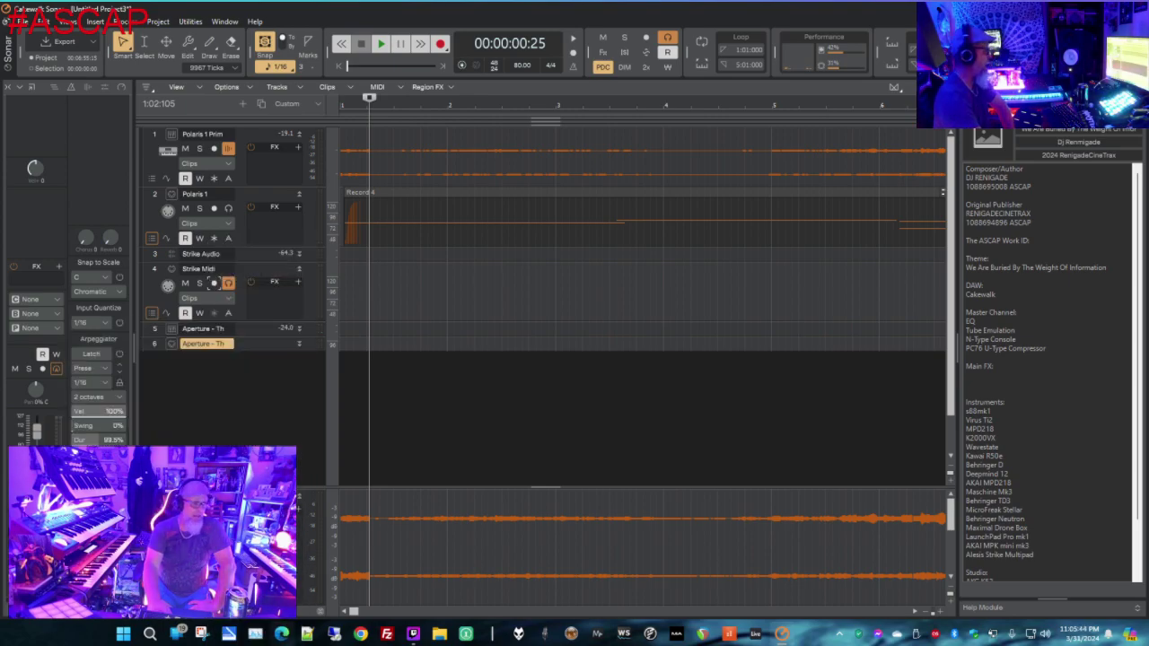
Route the new Aperture MIDI track's output to 1: Aperture - The Stack and enable its 1/16 input quantize
left_click(33, 311)
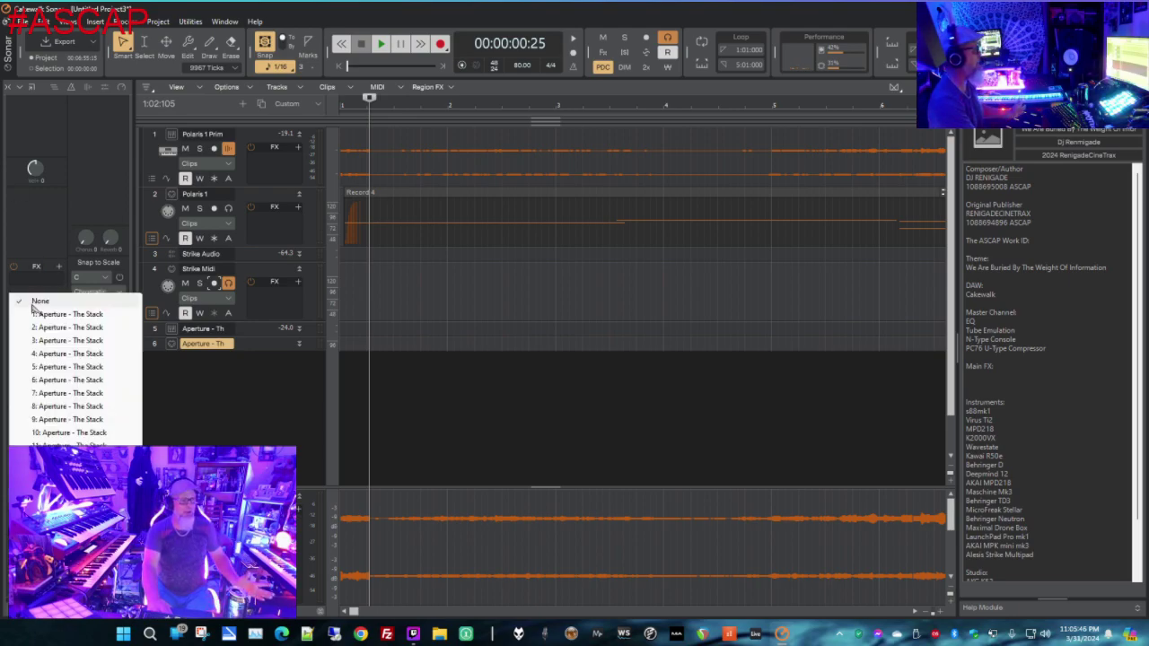
left_click(56, 315)
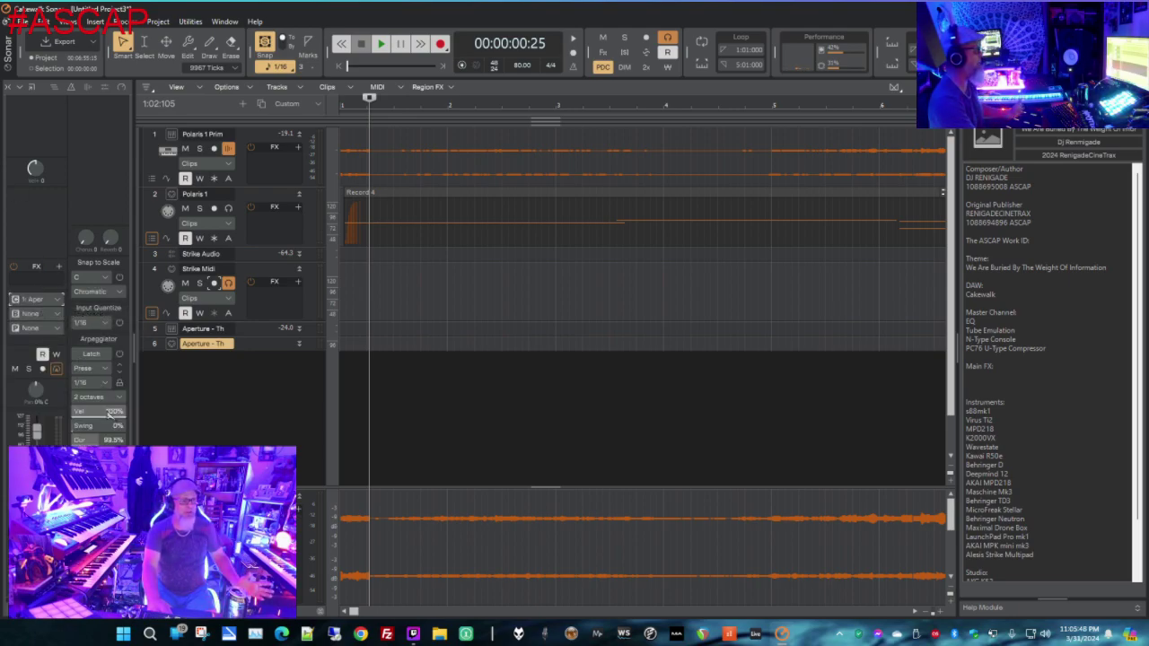
left_click(121, 323)
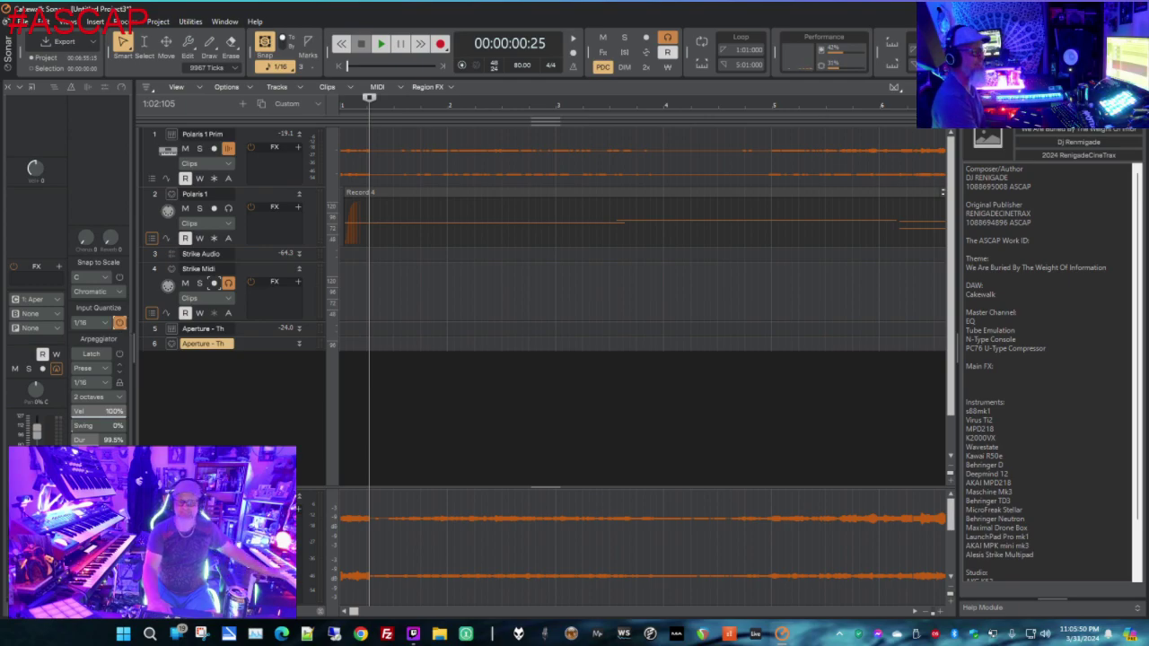
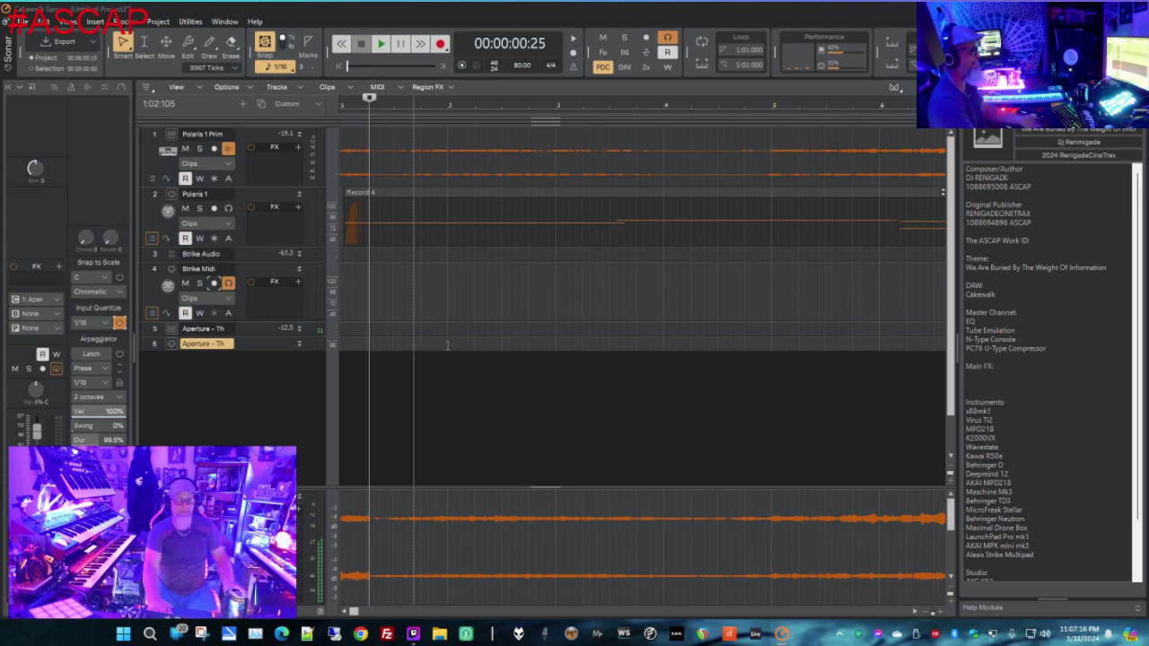
Move the first Polaris 1 clip back to the very start of the project
left_click(497, 194)
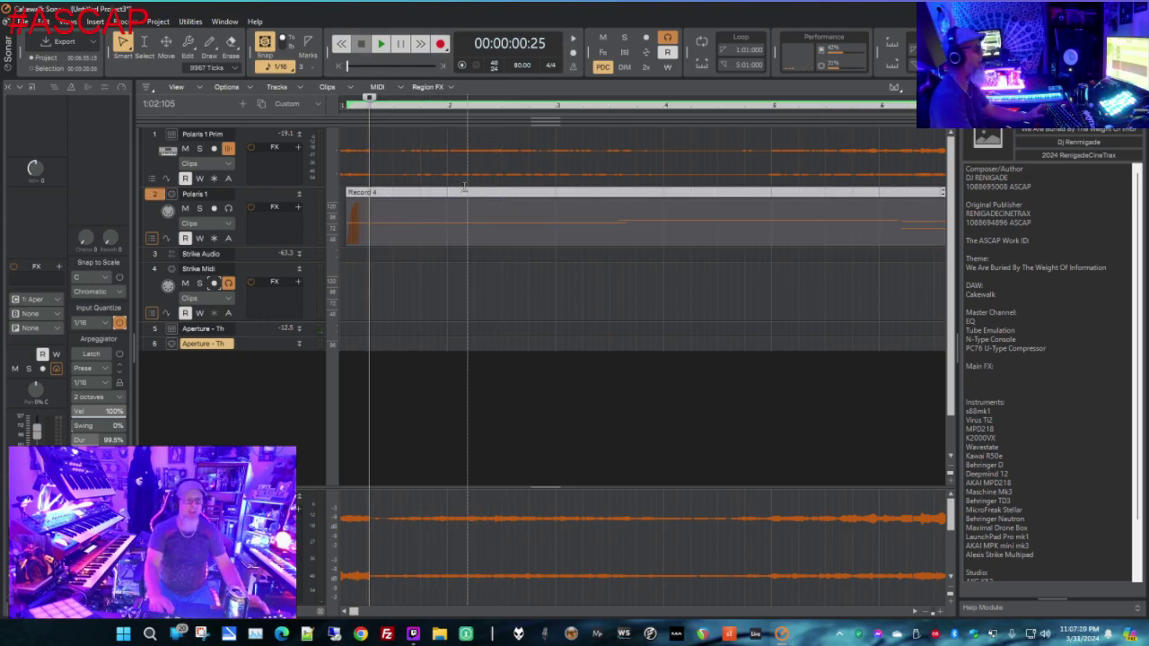
left_click_drag(462, 187, 410, 195)
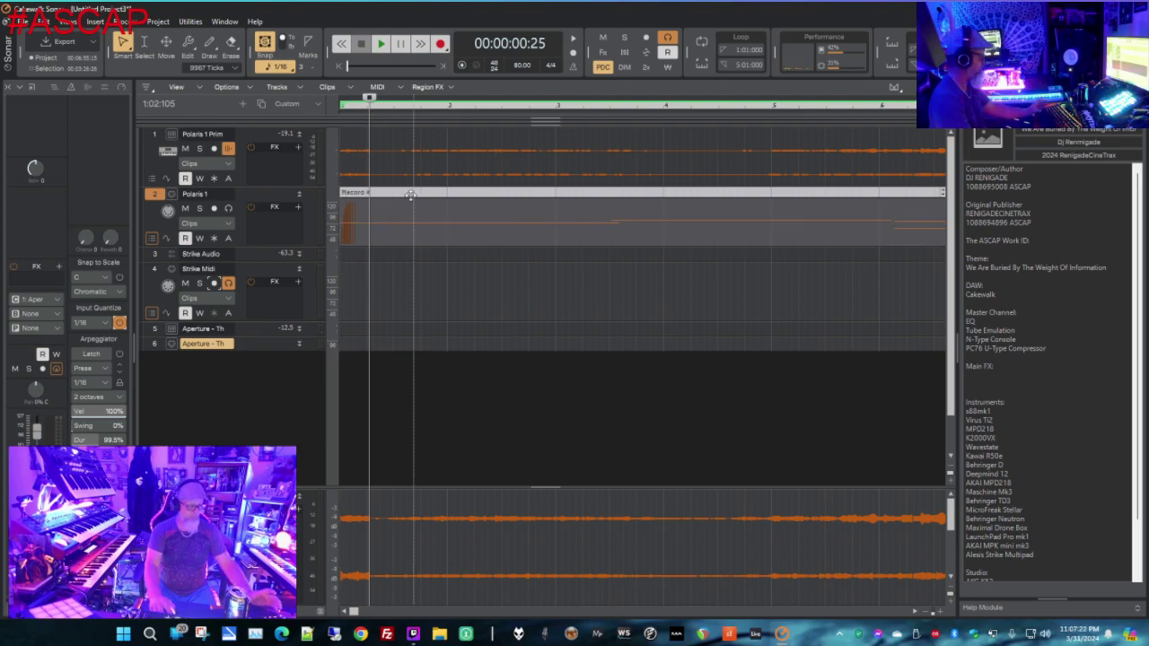
Enlarge the height of the new Aperture MIDI track so its track controls are accessible
scroll(433, 270, "down", 1)
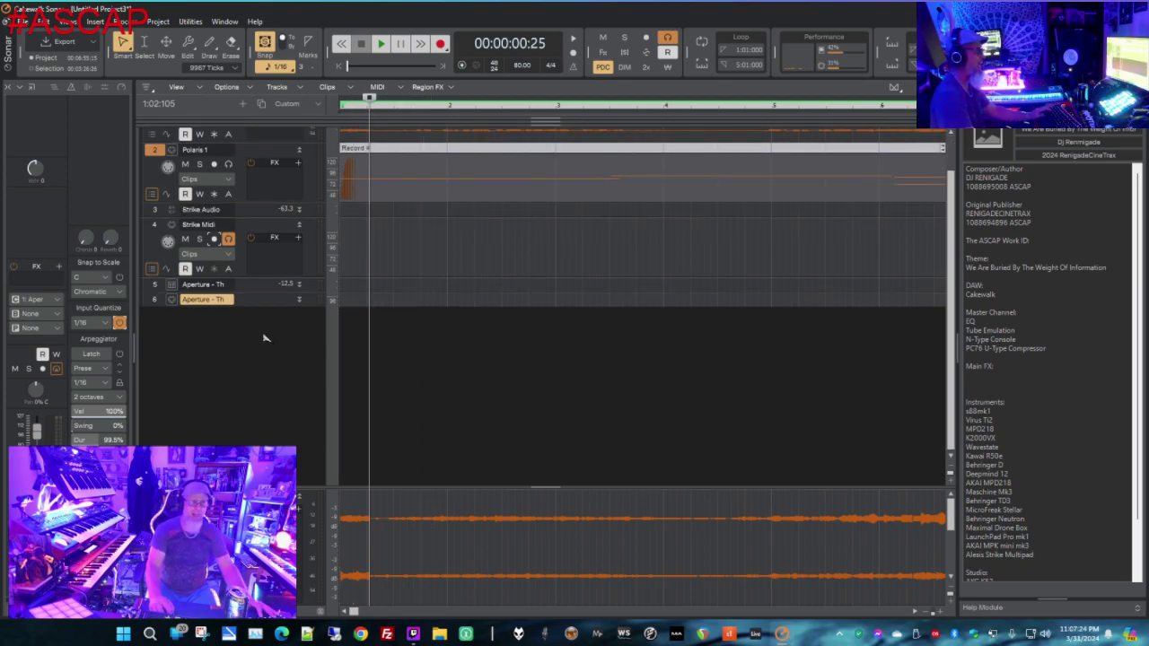
left_click_drag(301, 305, 301, 351)
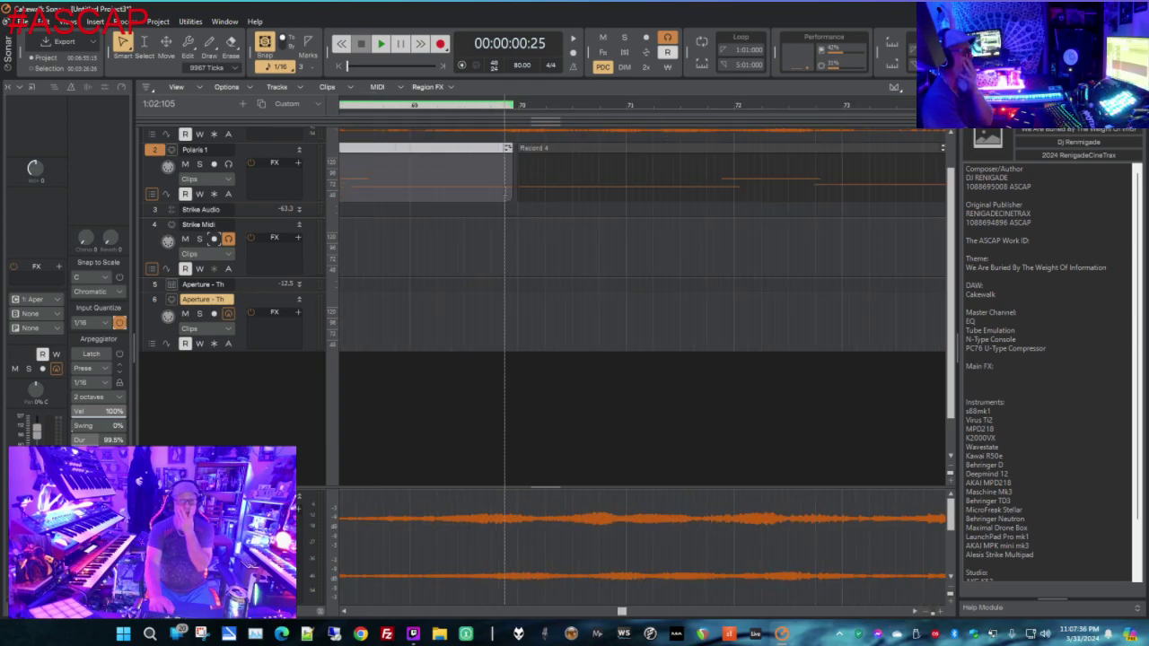
Align the end of the first Polaris 1 clip with the reversed clip at measure 70 and return the playhead to the project start
left_click(551, 153)
left_click(552, 151)
left_click_drag(552, 149, 558, 149)
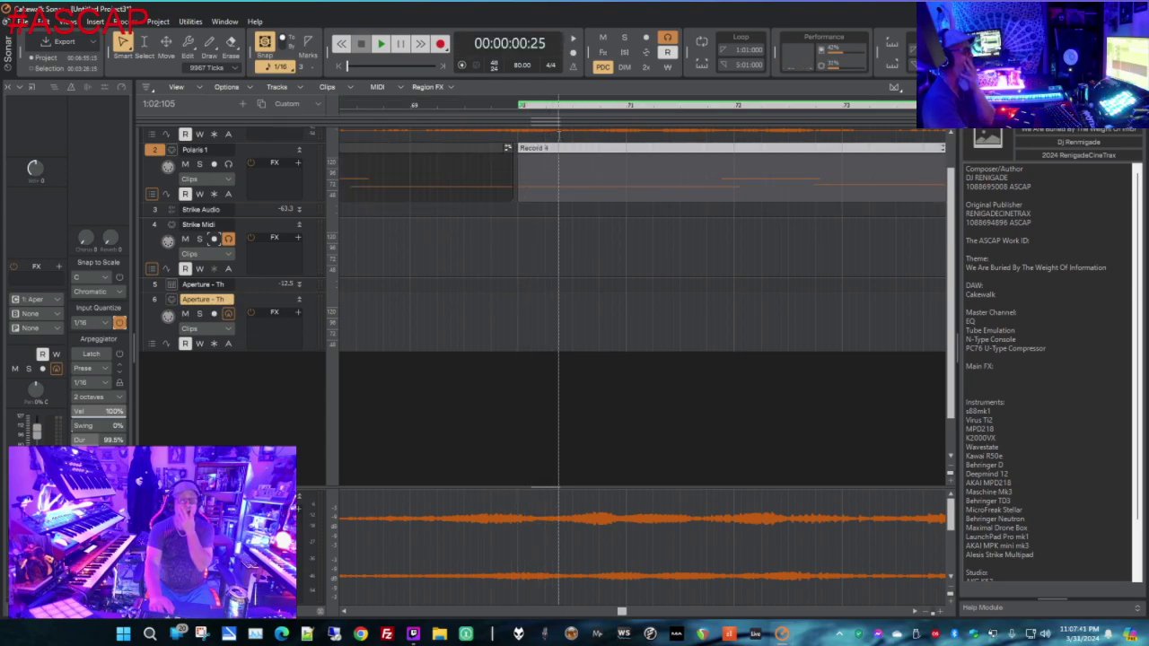
left_click(480, 148)
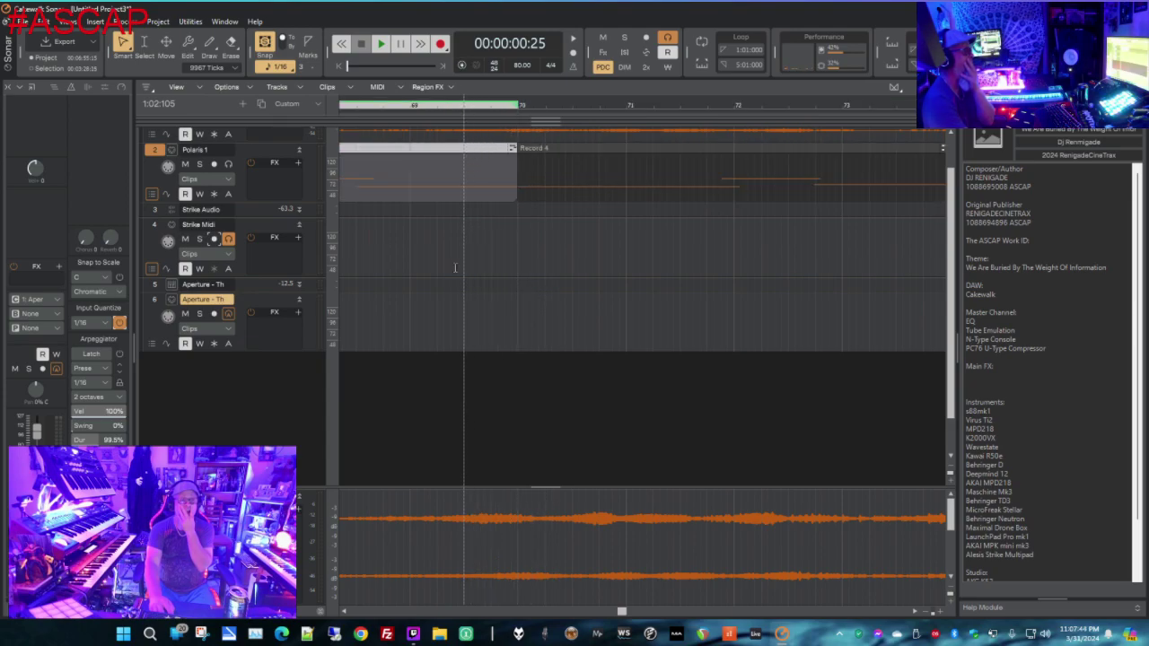
key("Delete")
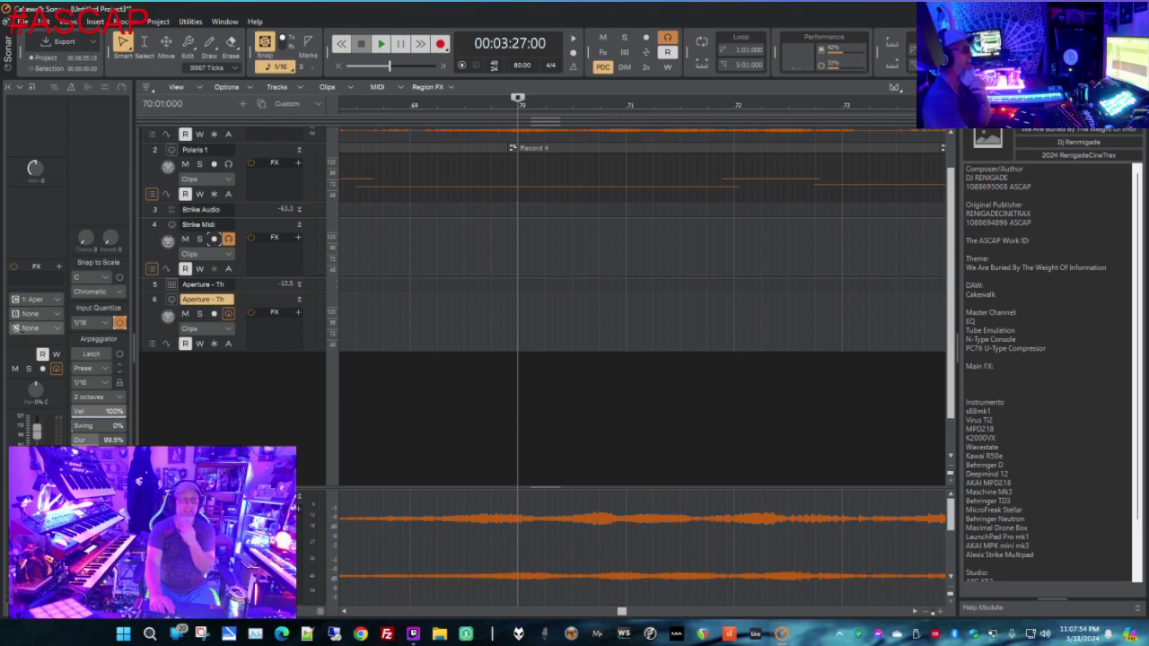
left_click(349, 68)
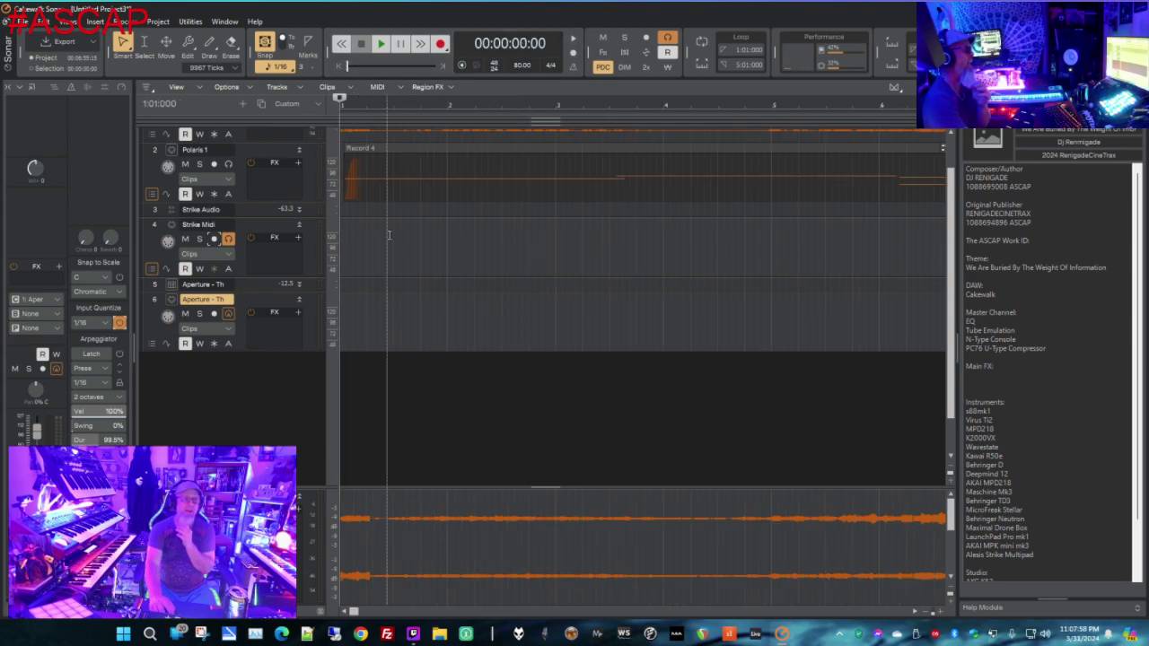
Nudge the first Polaris 1 clip flush with measure 1 and make its MIDI track active
left_click_drag(345, 168, 340, 169)
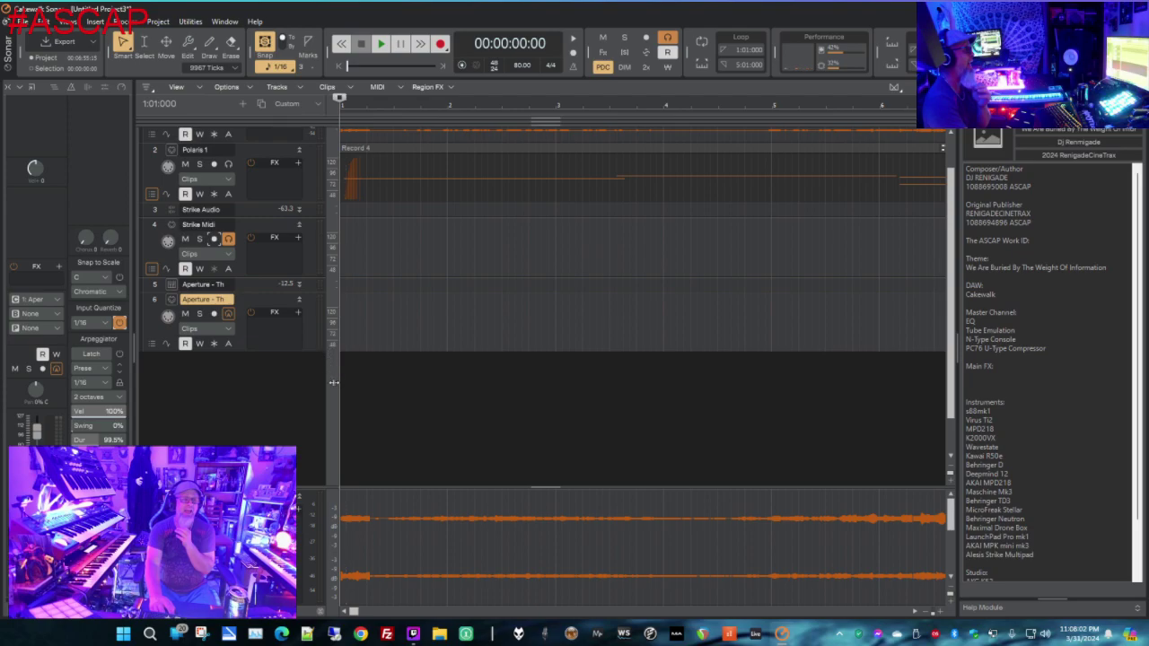
left_click(389, 150)
left_click(682, 154)
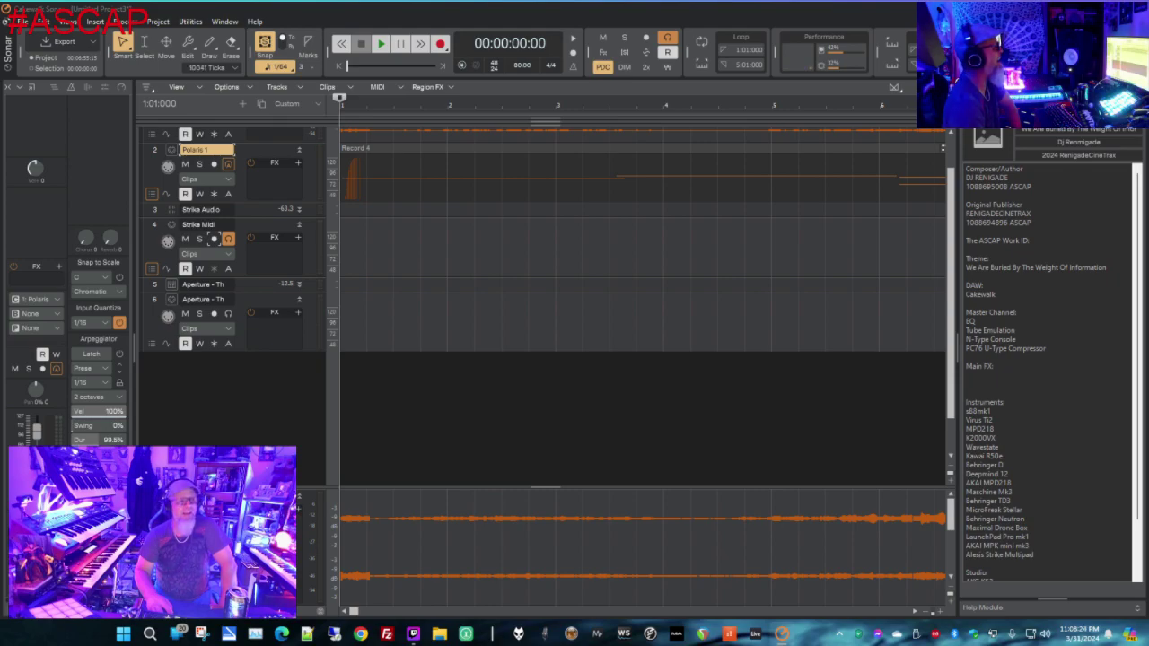
Audition the opening of the Polaris 1 part twice and return the playhead to the project start
key("space")
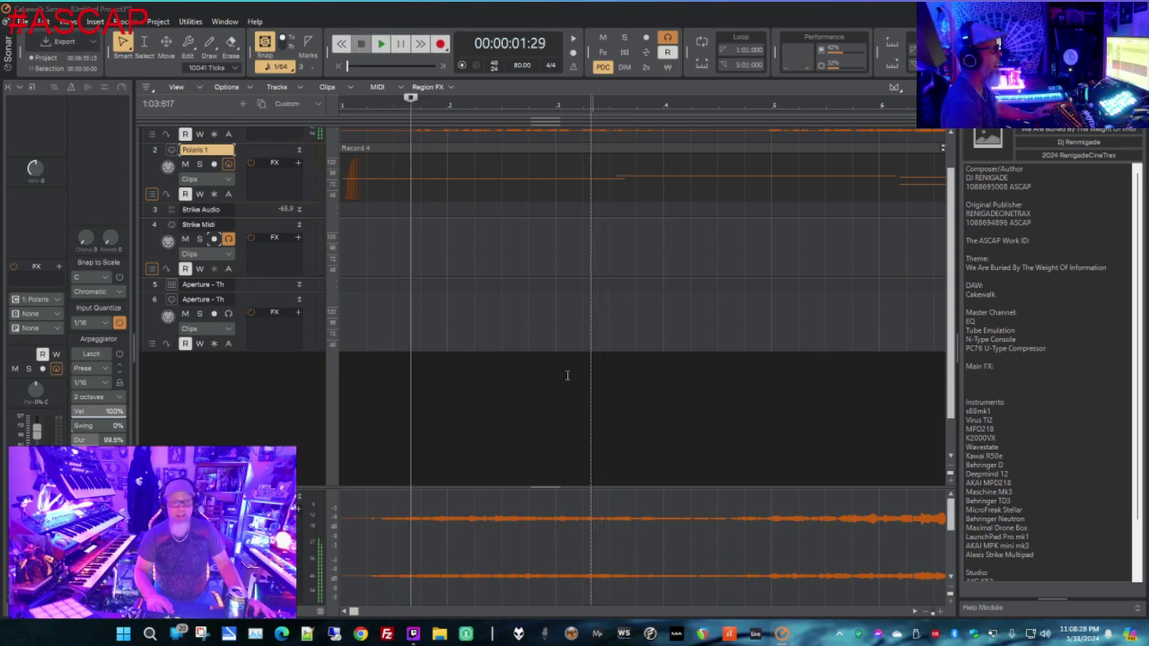
left_click(346, 68)
key("space")
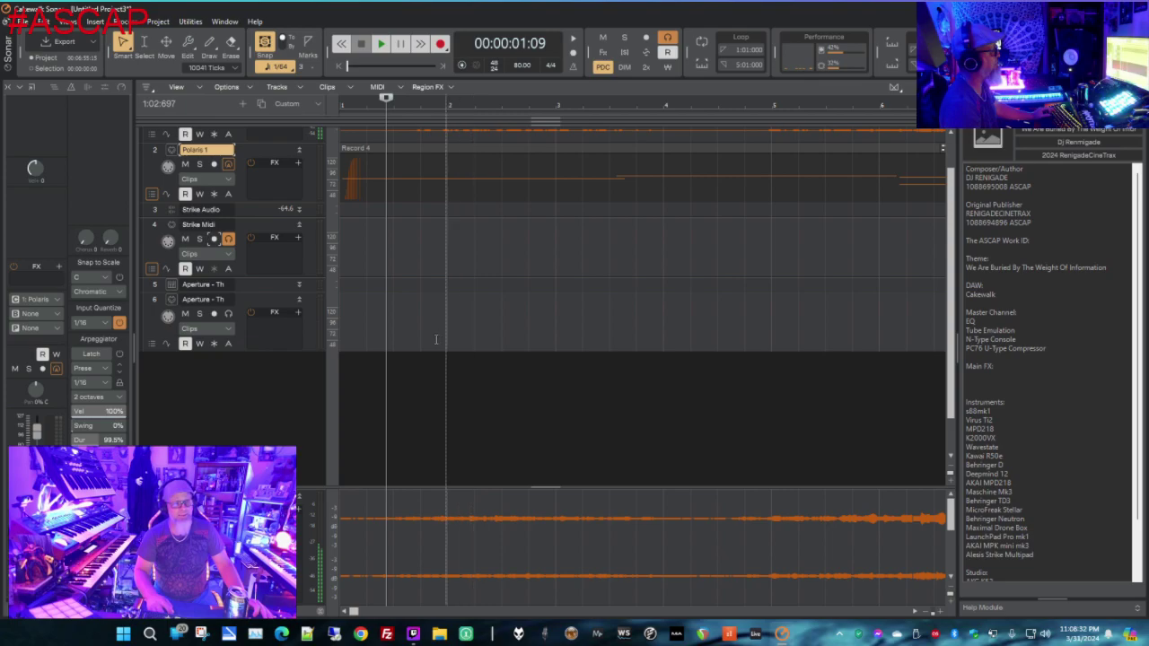
left_click(340, 67)
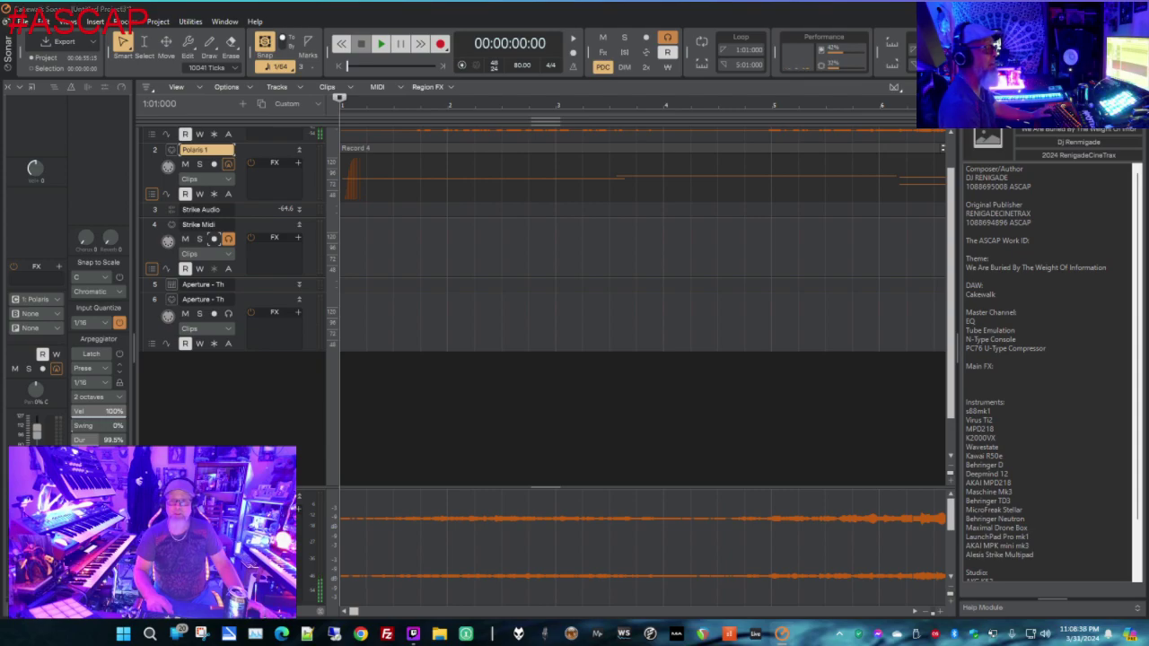
Find the junction between the original and reversed Polaris 1 clips and place the playhead at measure 70
scroll(690, 612, "right", 10)
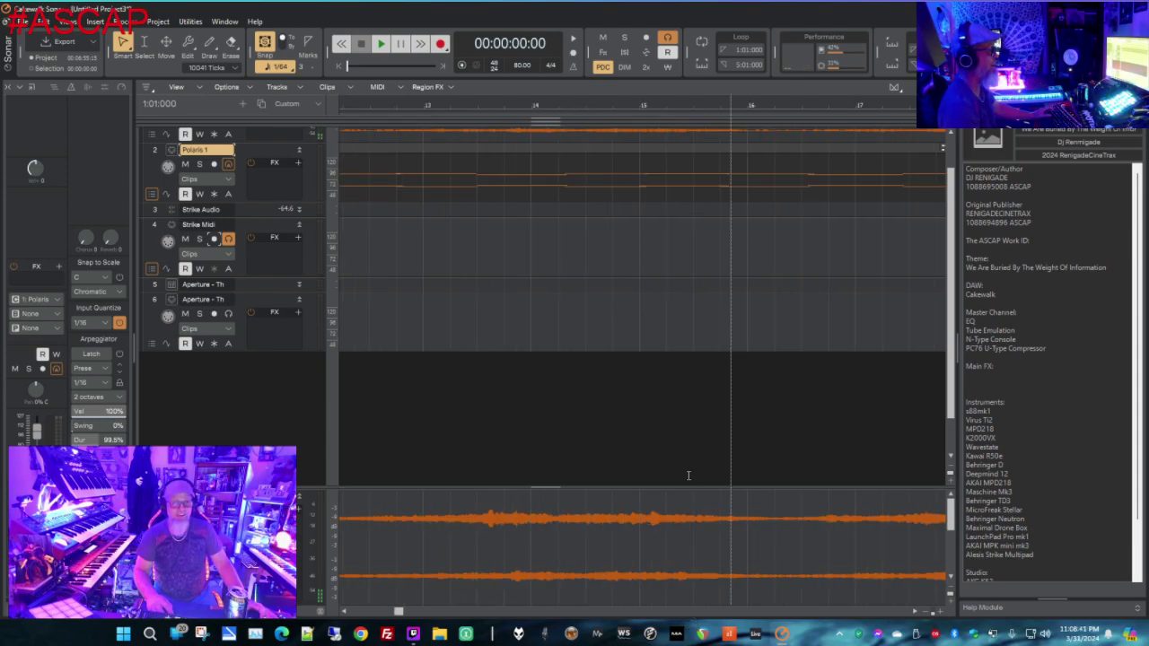
left_click(686, 474)
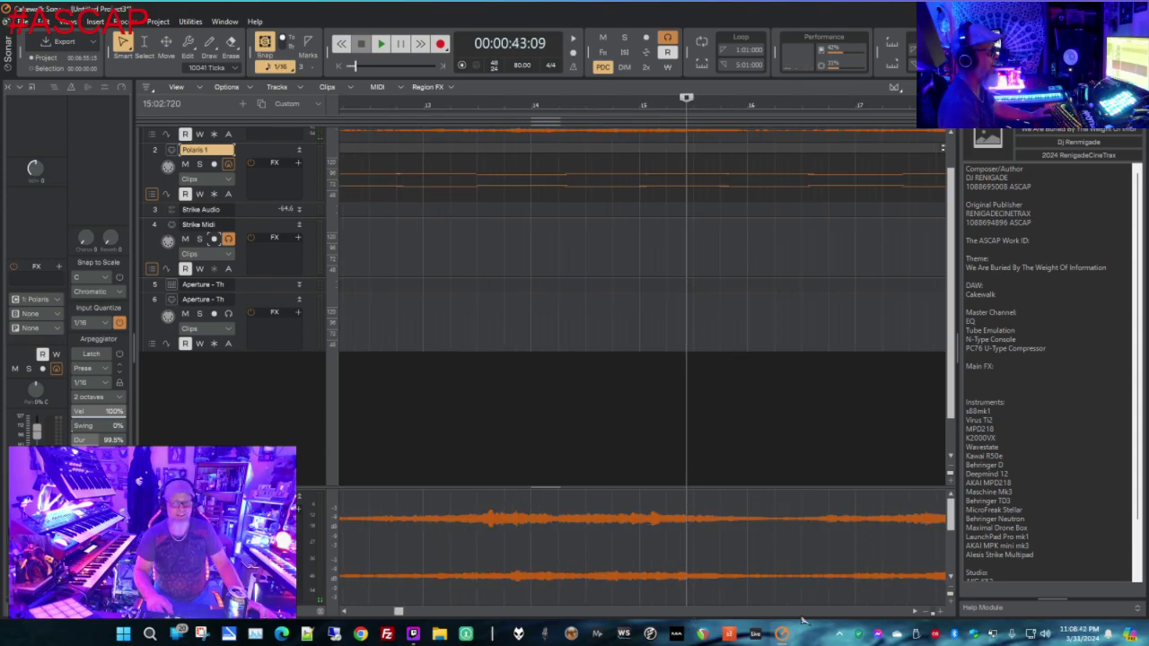
scroll(803, 618, "right", 9)
left_click(802, 448)
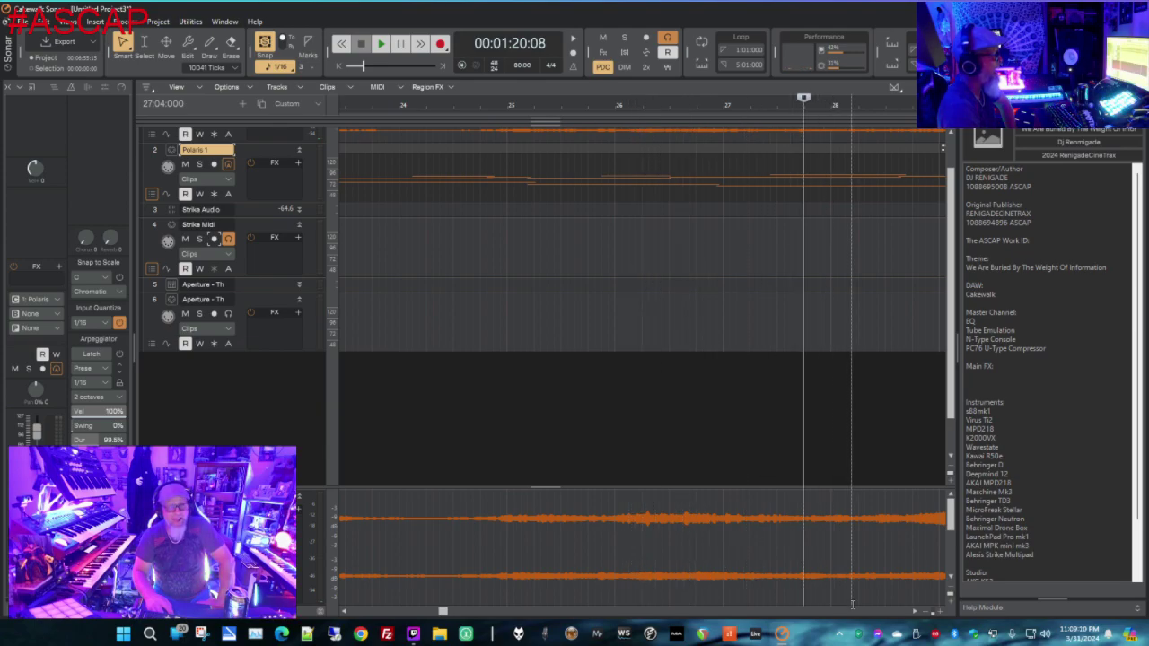
scroll(854, 612, "right", 10)
scroll(853, 615, "right", 8)
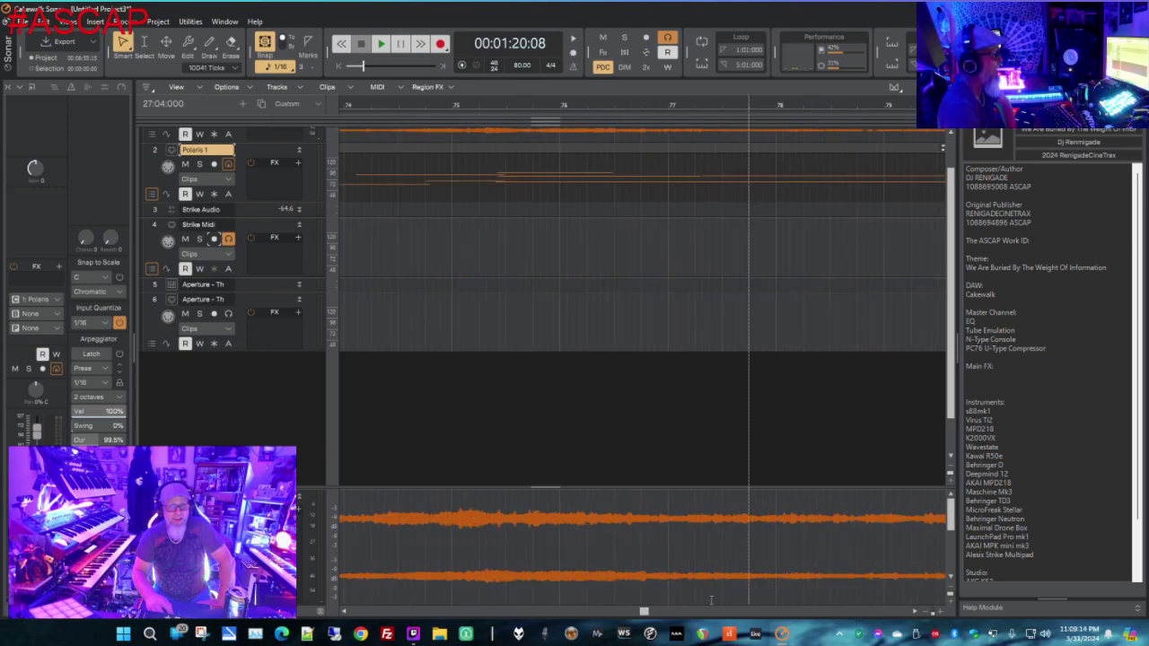
left_click(623, 612)
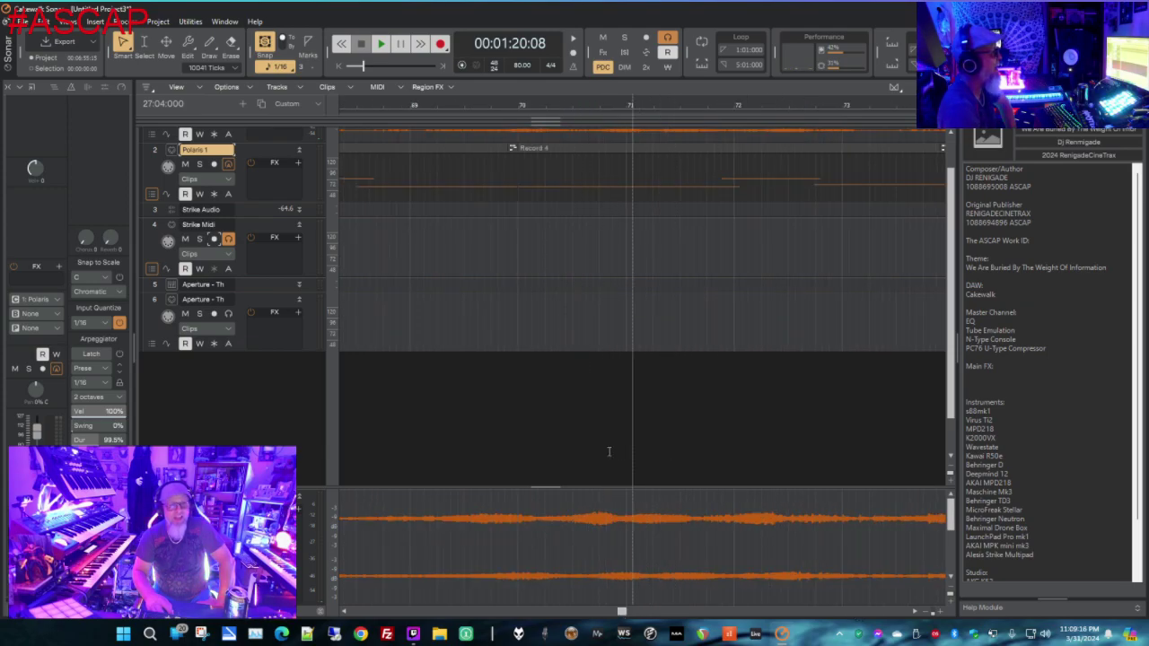
left_click(517, 465)
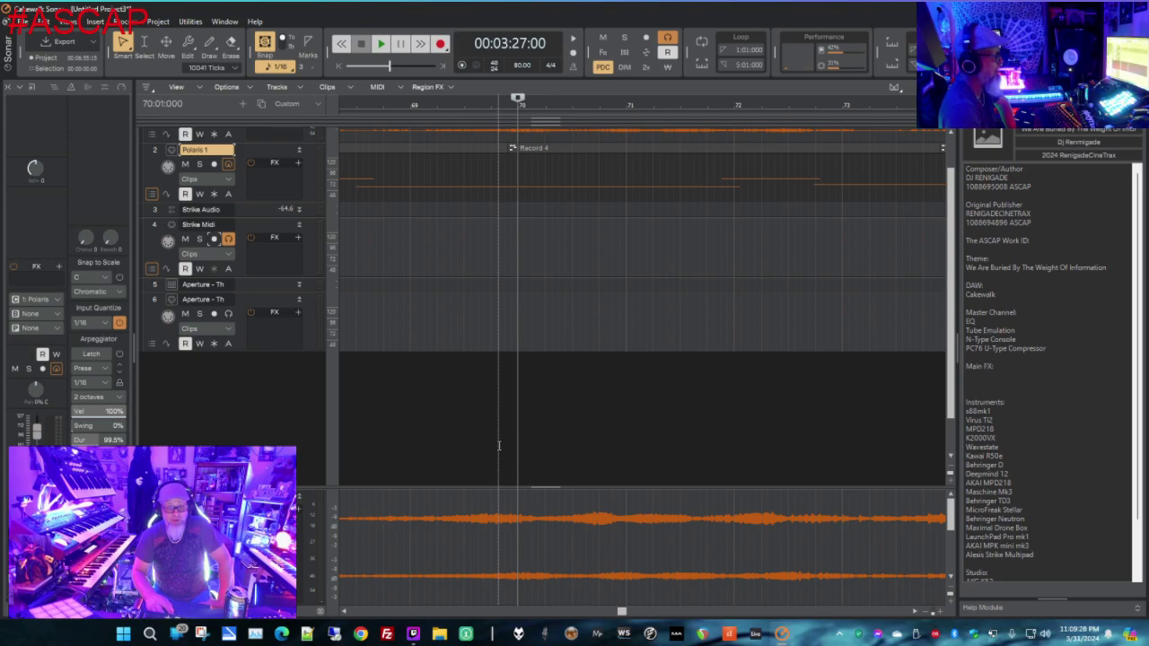
Move the playhead back to the start of measure 35, halfway through the first Polaris 1 clip
left_click(427, 611)
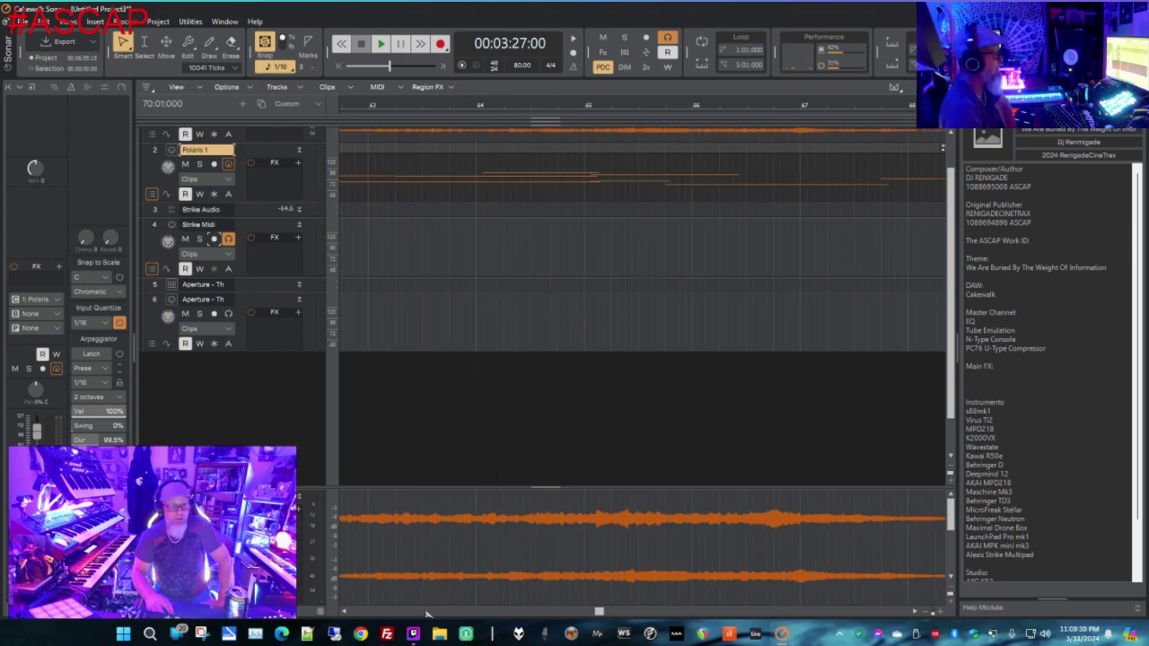
left_click(427, 482)
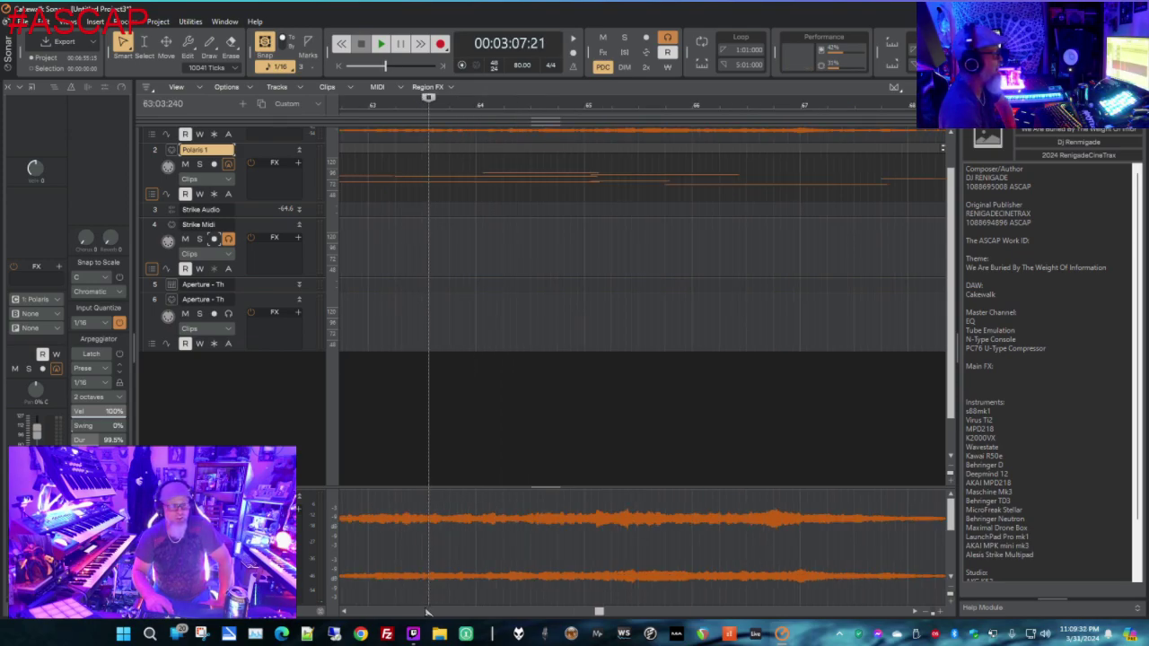
left_click(422, 613)
left_click(472, 424)
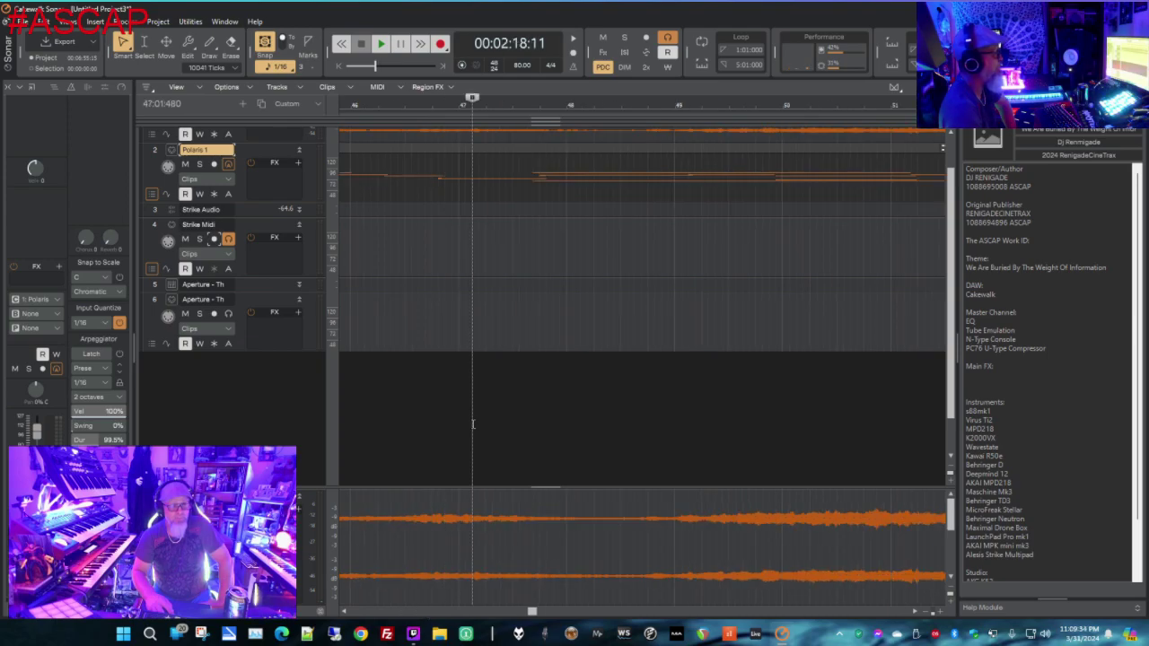
left_click(398, 613)
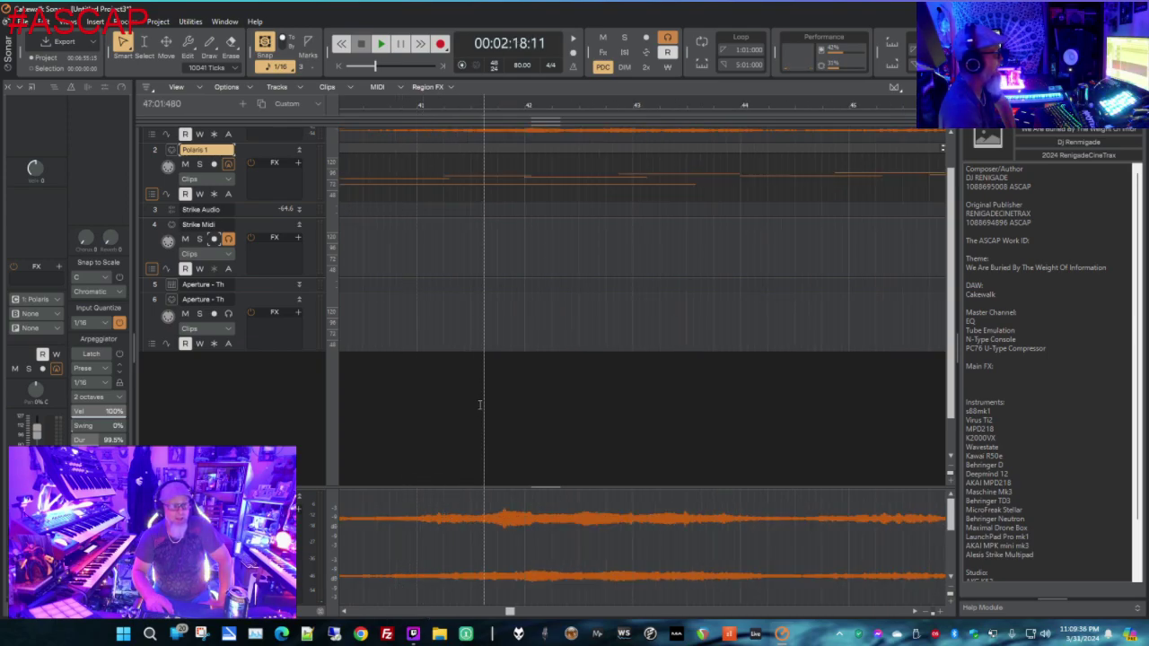
left_click(364, 401)
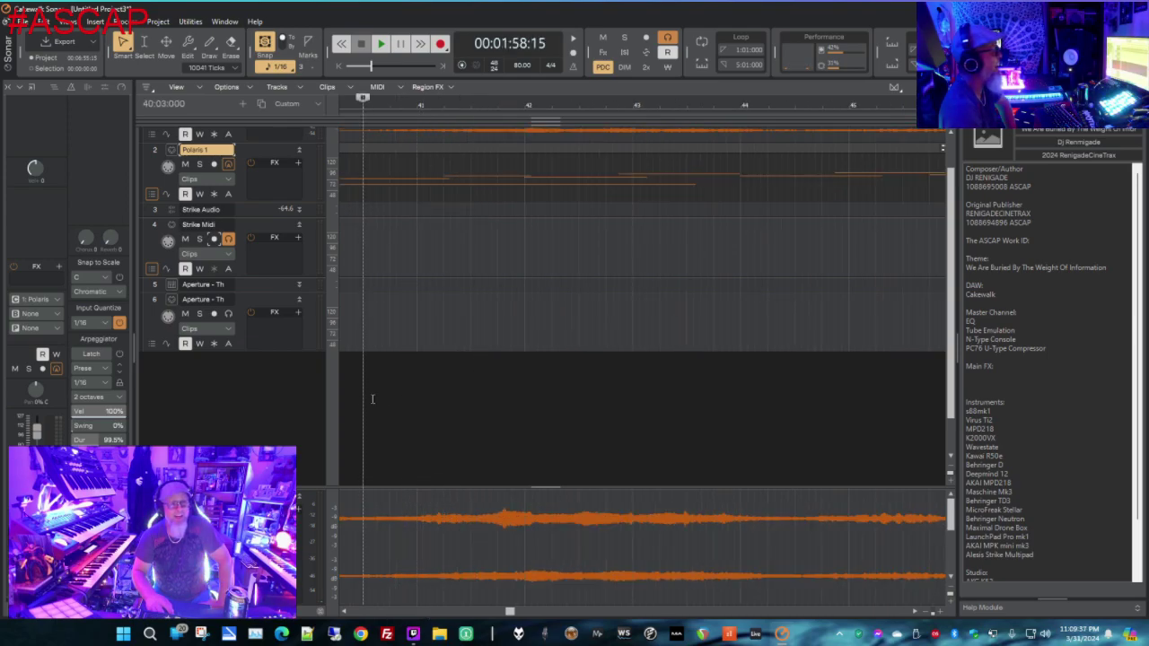
left_click(346, 612)
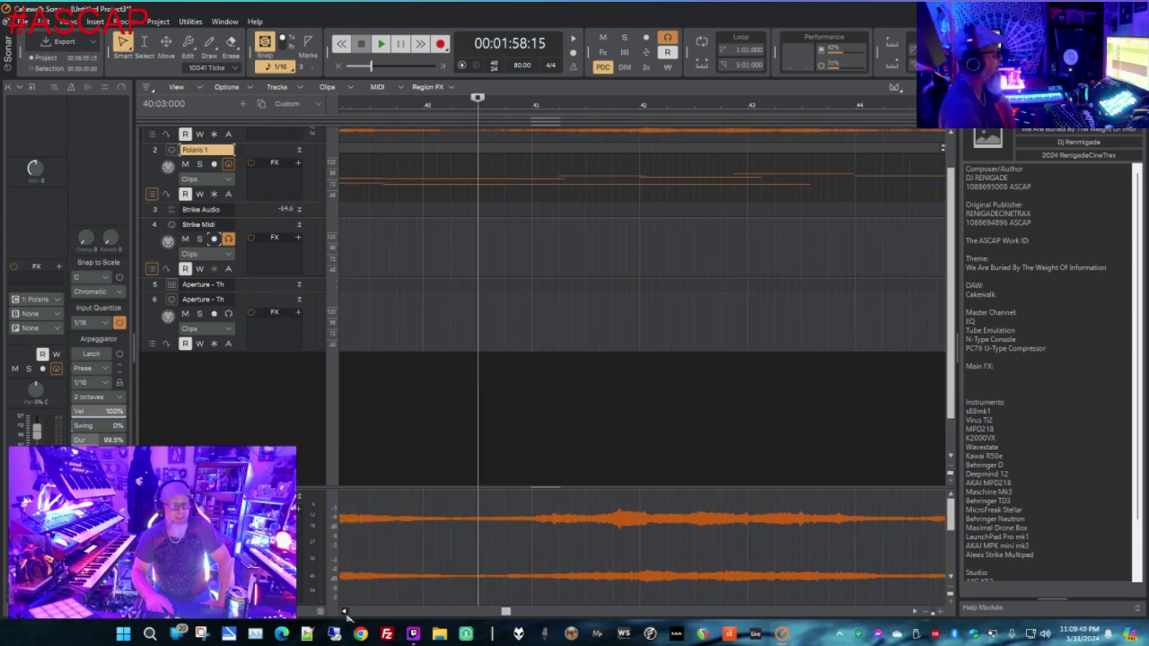
left_click(346, 611)
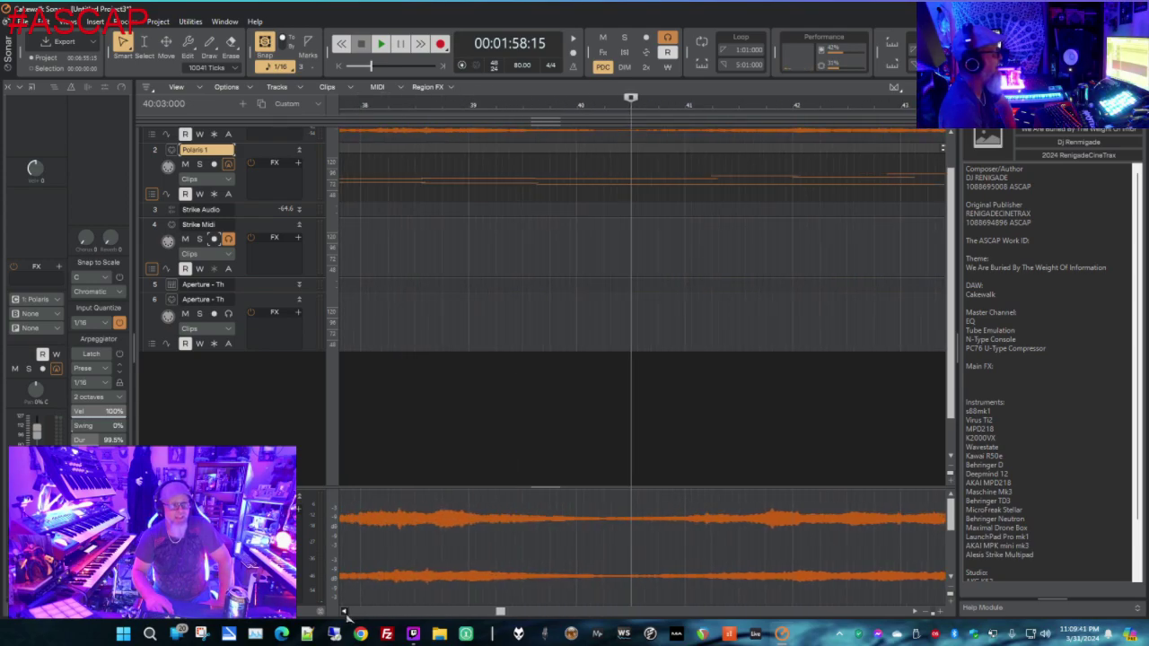
left_click(397, 396)
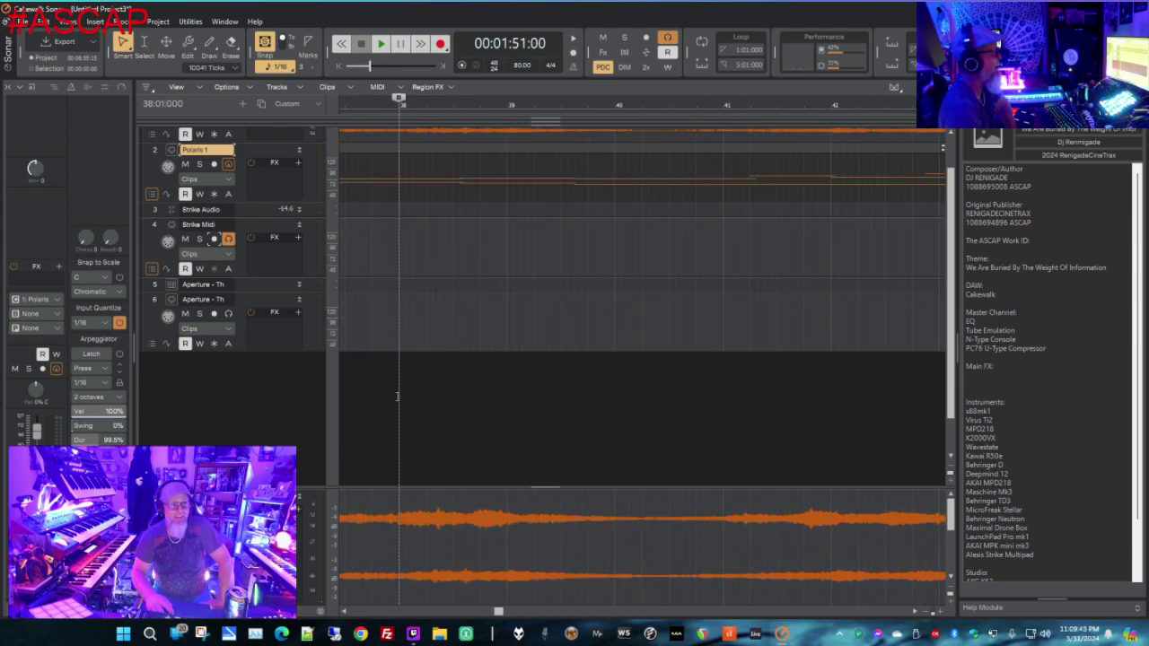
left_click(344, 611)
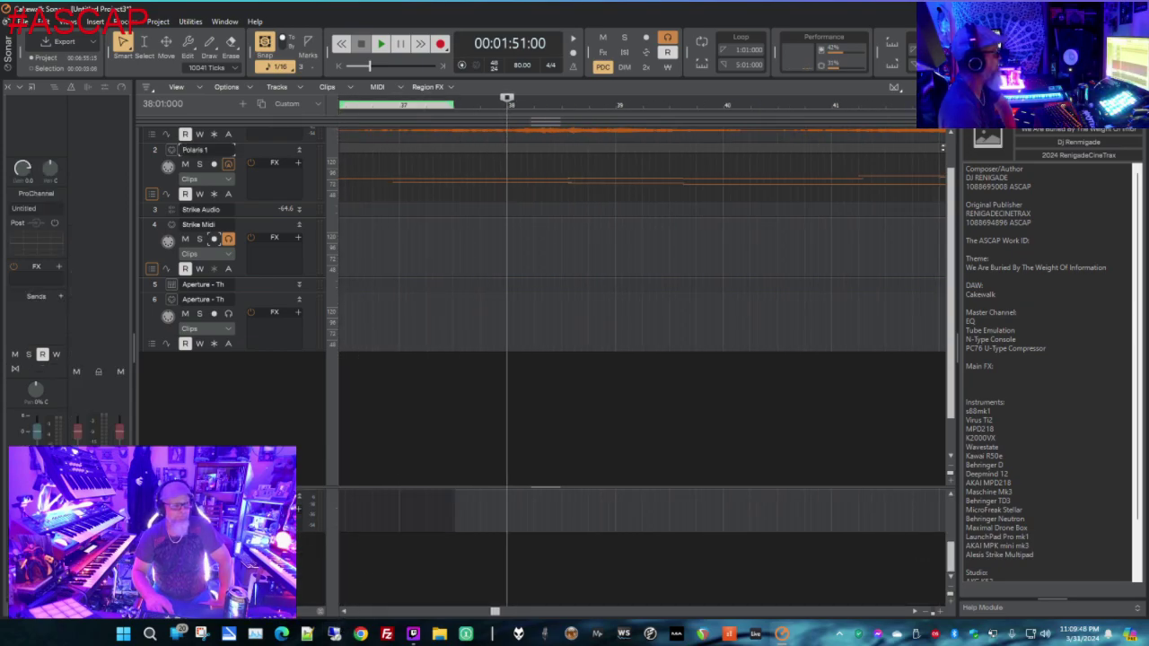
scroll(628, 270, "up", 2)
scroll(332, 527, "up", 2)
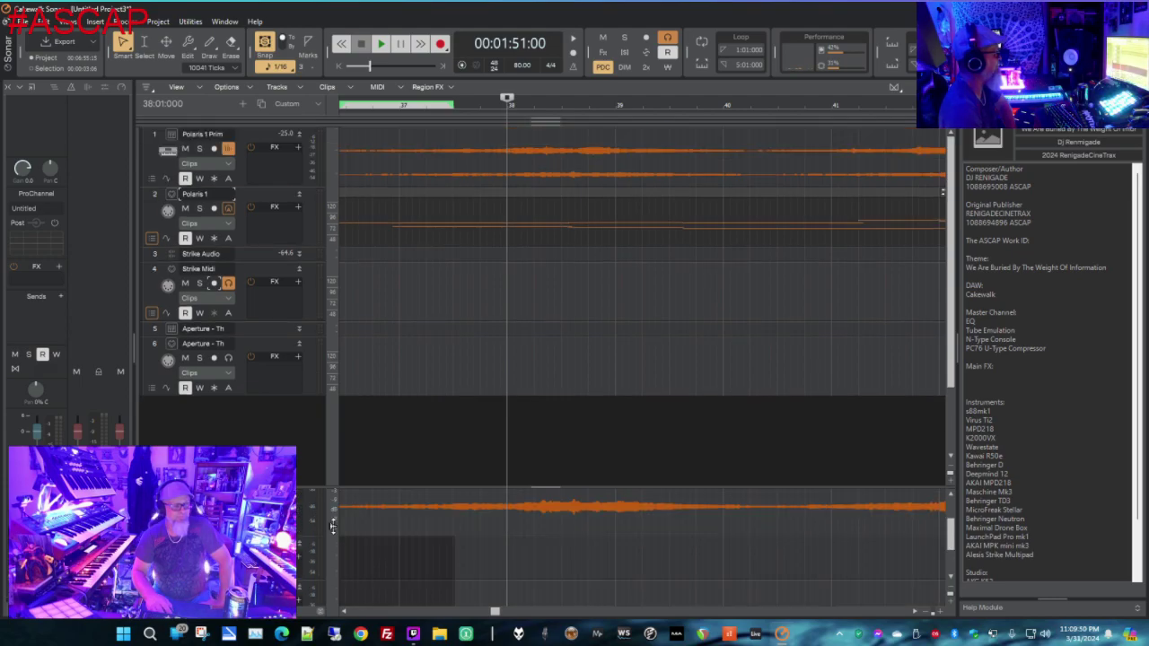
scroll(333, 513, "up", 2)
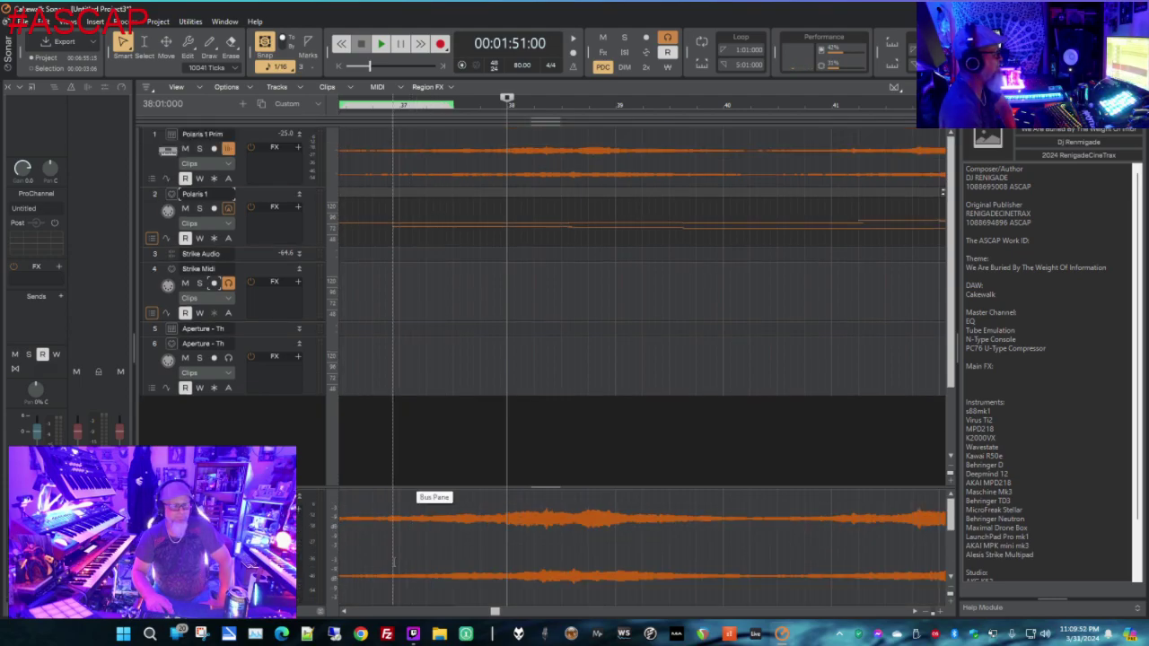
left_click(344, 612)
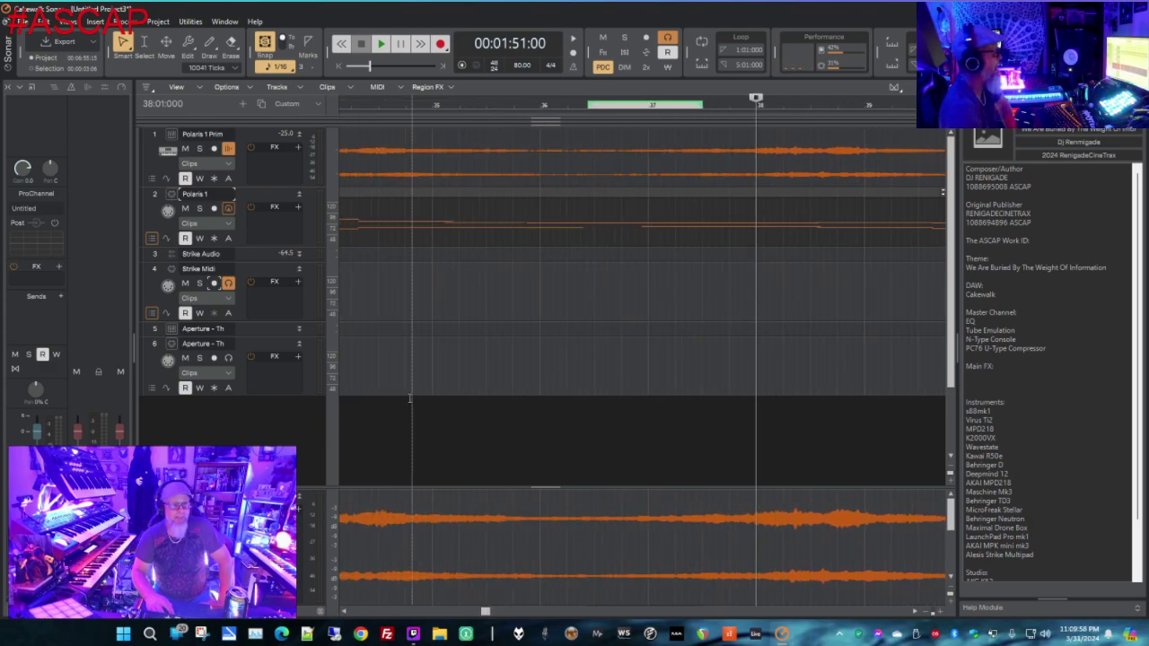
left_click(409, 398)
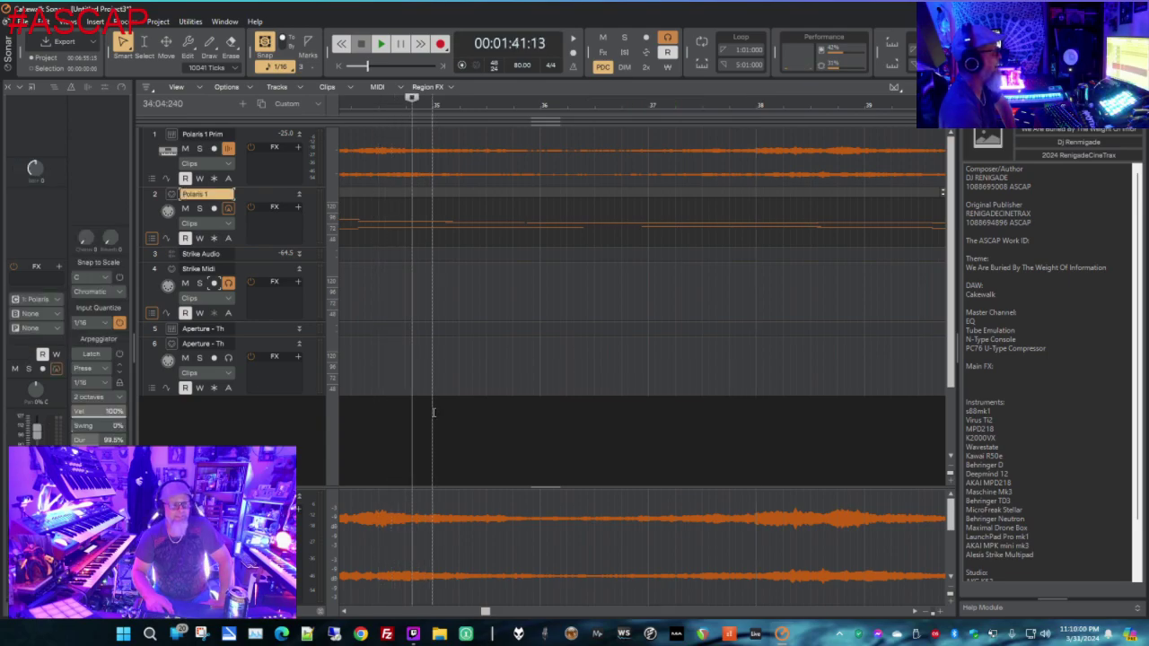
Expand both Aperture tracks, audio track 5 and MIDI track 6, so their controls and lanes are visible
left_click(299, 345)
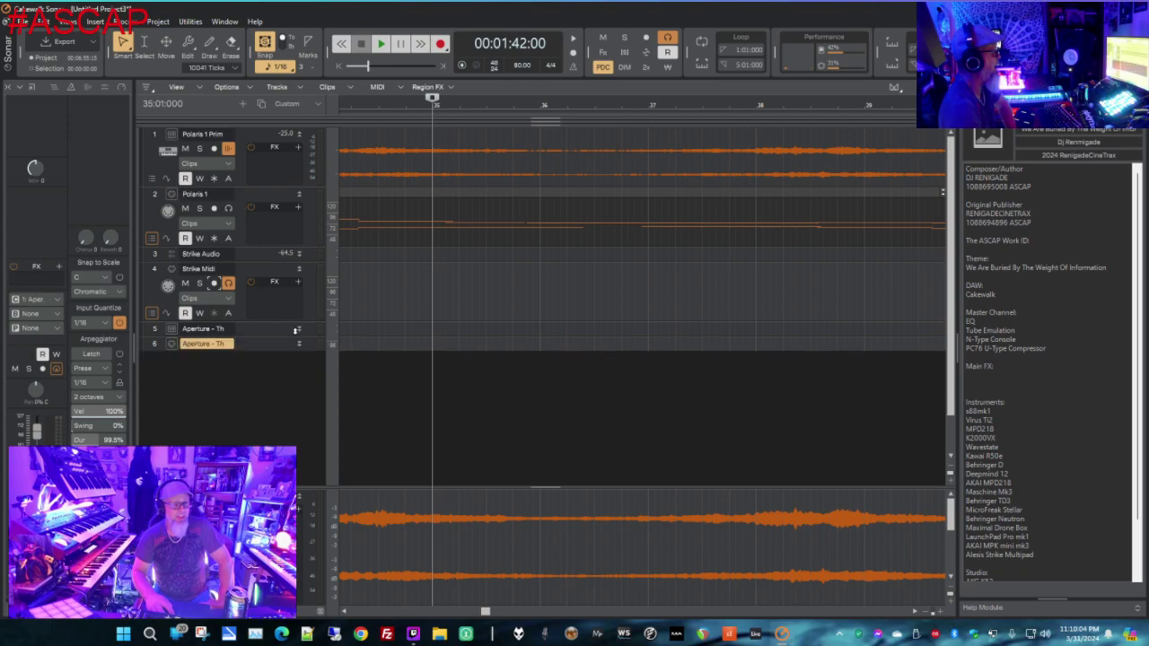
left_click(299, 331)
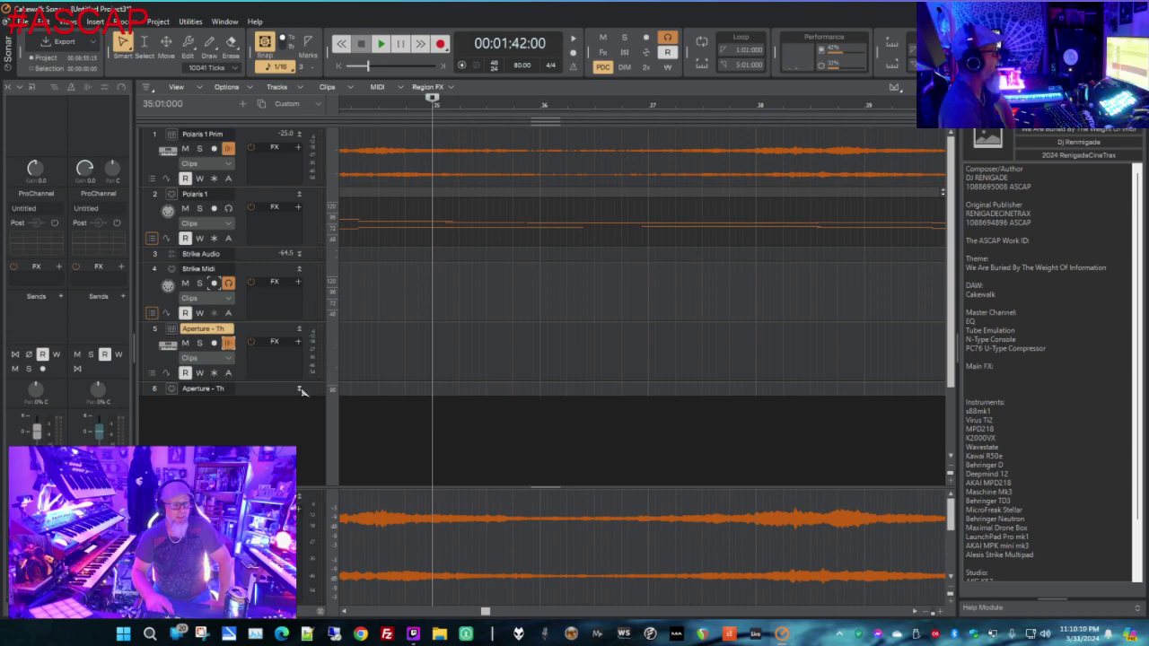
left_click(300, 389)
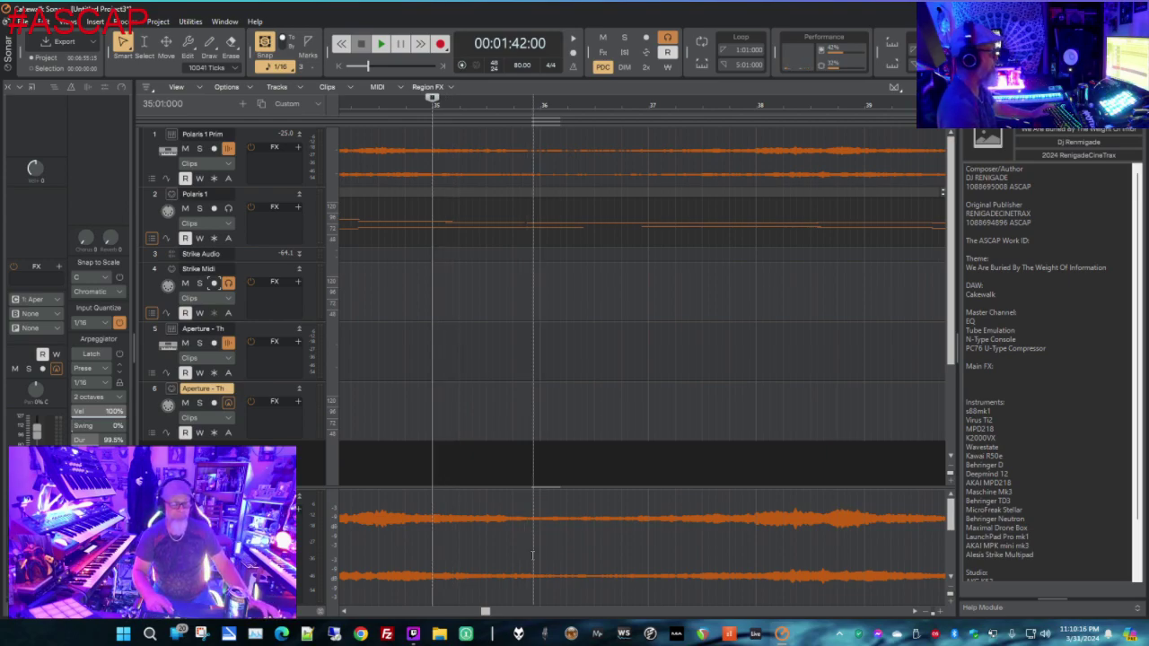
Copy the first Polaris 1 clip onto the Aperture MIDI track at measure 35 and play it back
left_click(514, 198)
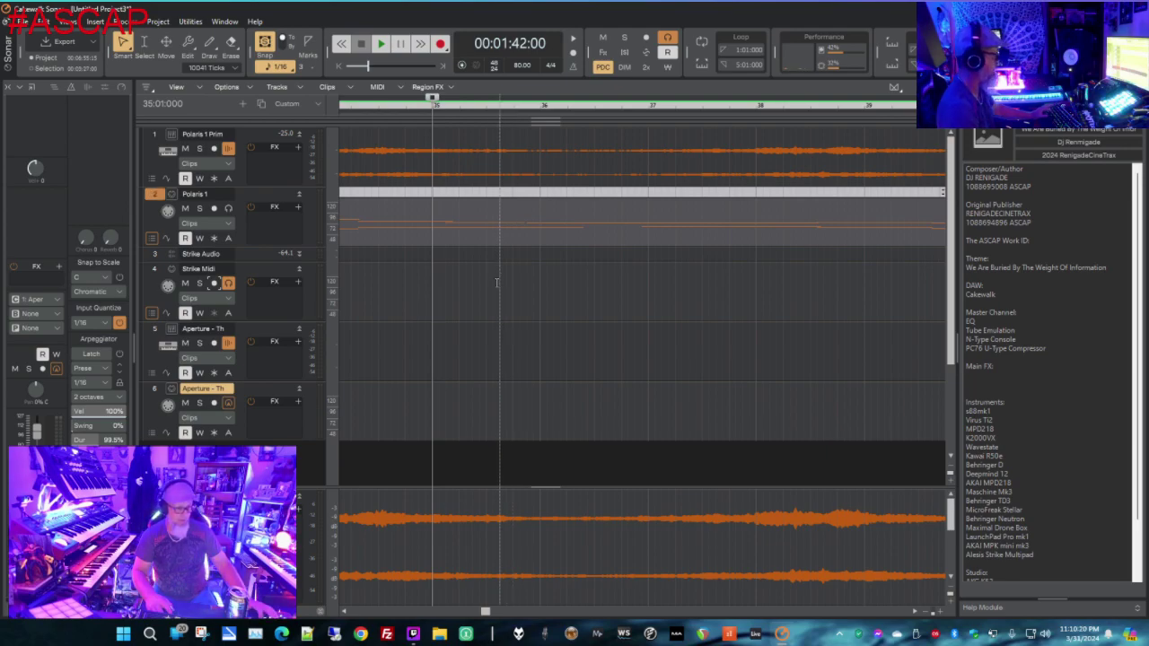
left_click(430, 459)
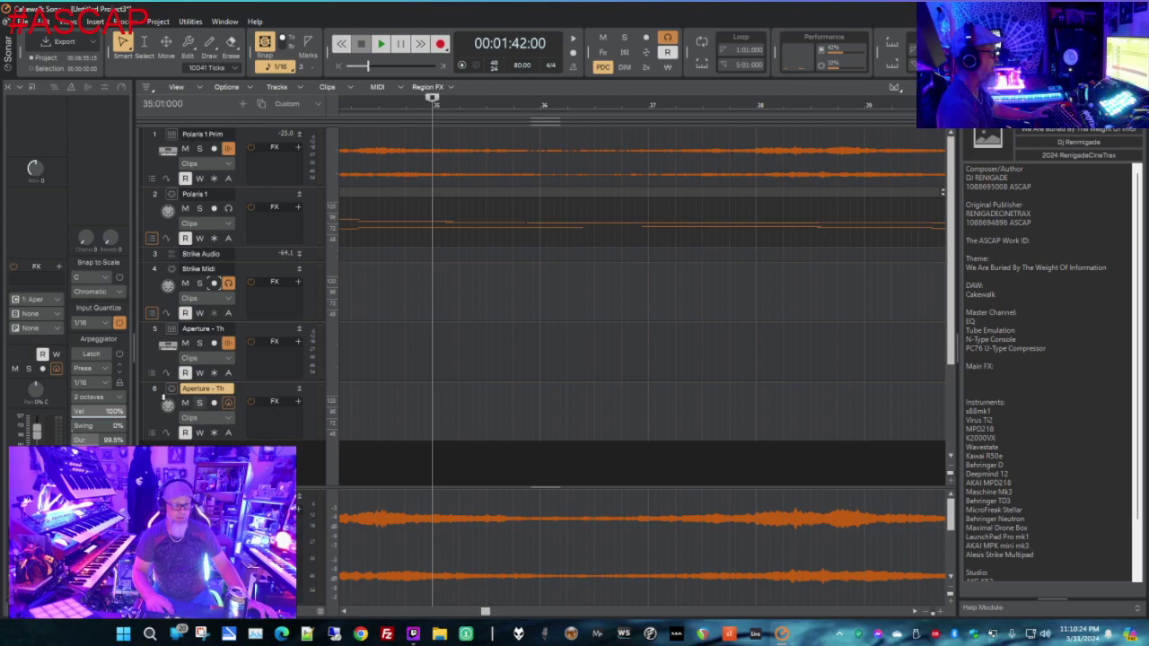
left_click(158, 395)
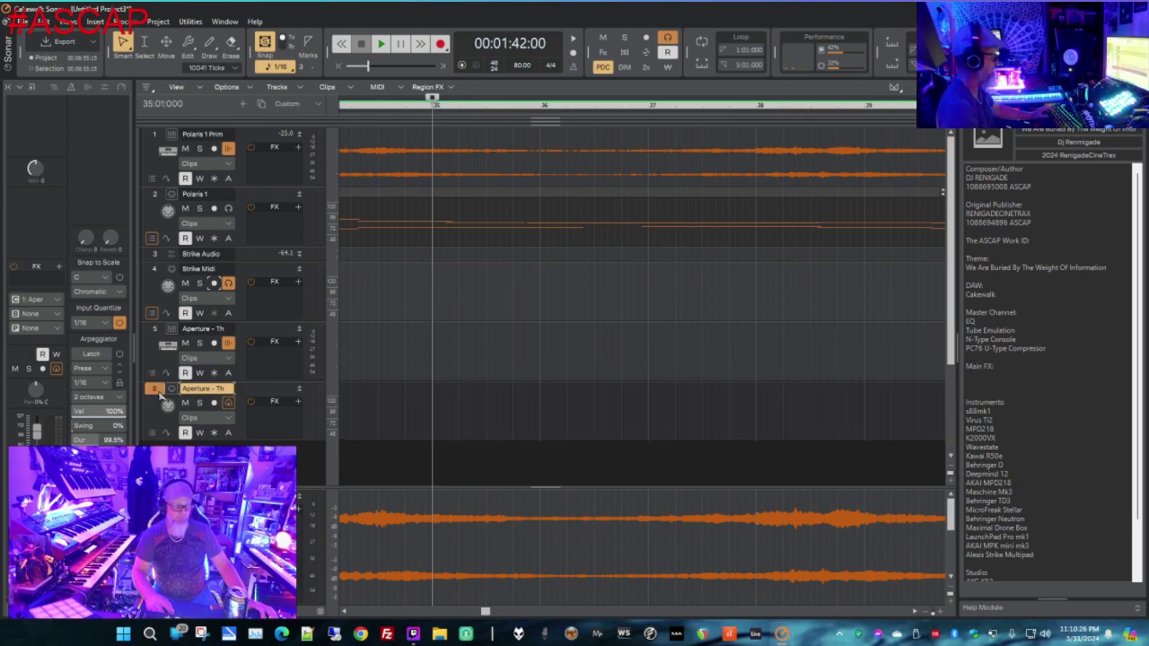
key("ctrl+z")
key("r")
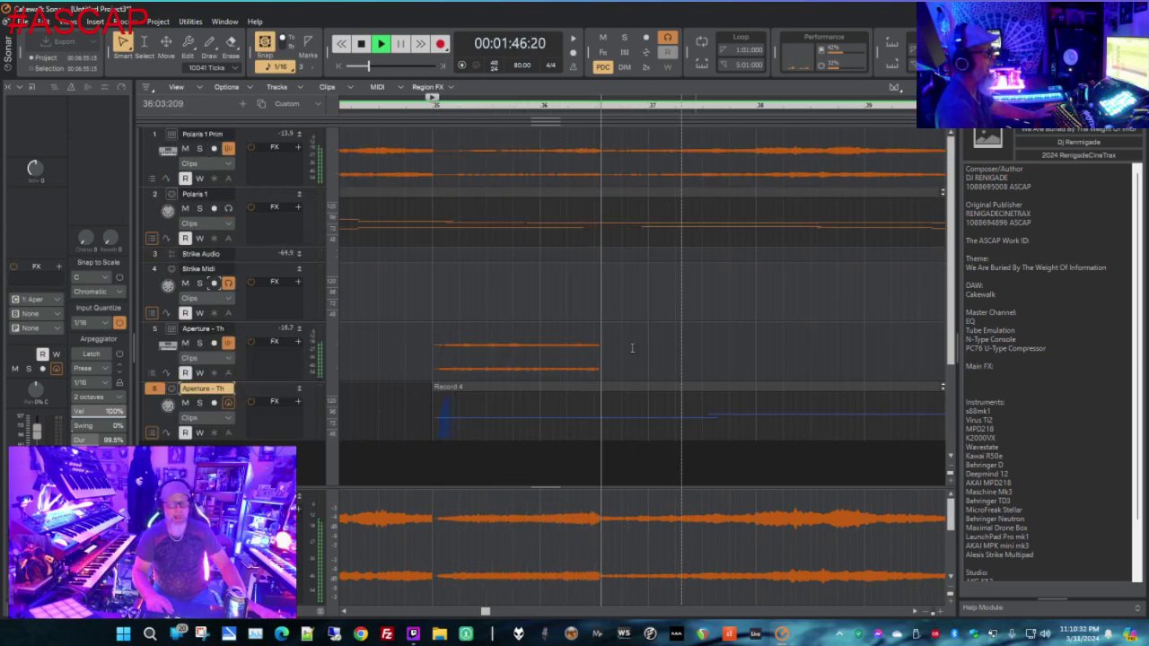
Place the playhead at the end of the copied Aperture MIDI clip, at the start of measure 104
scroll(884, 616, "right", 10)
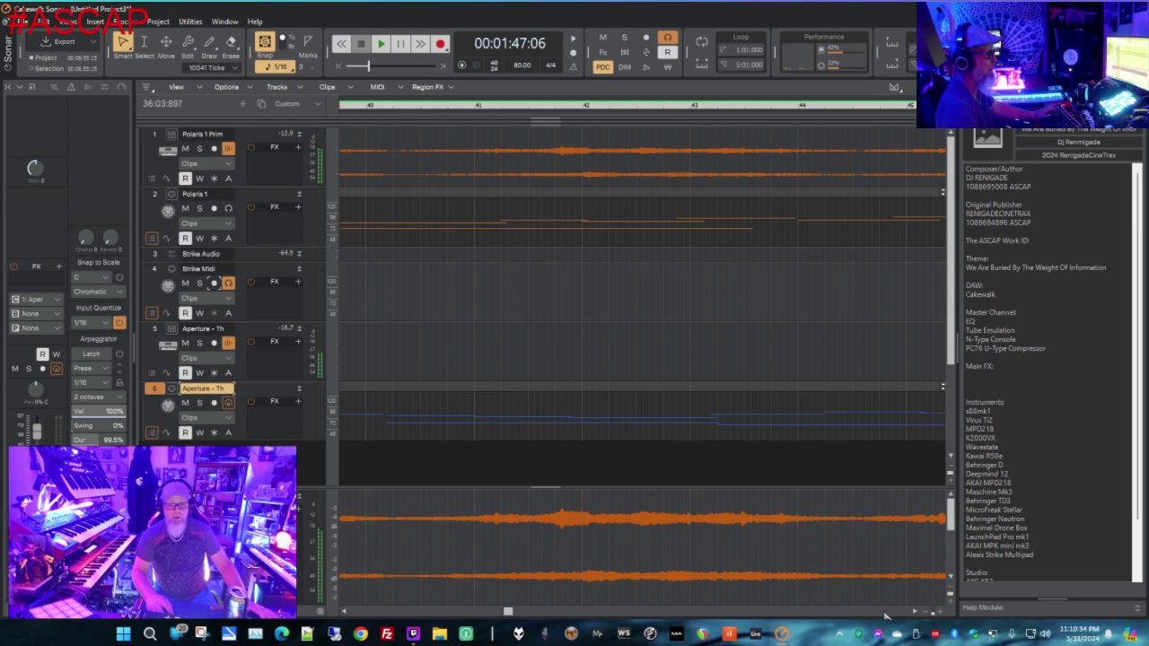
scroll(884, 616, "right", 10)
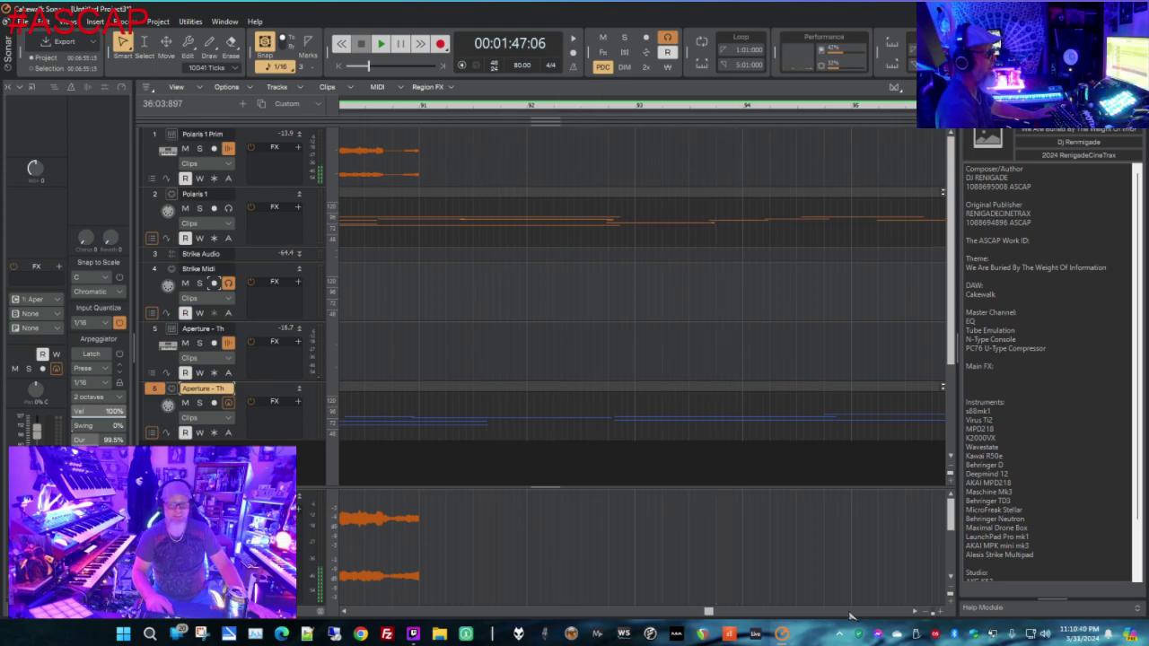
scroll(884, 613, "right", 4)
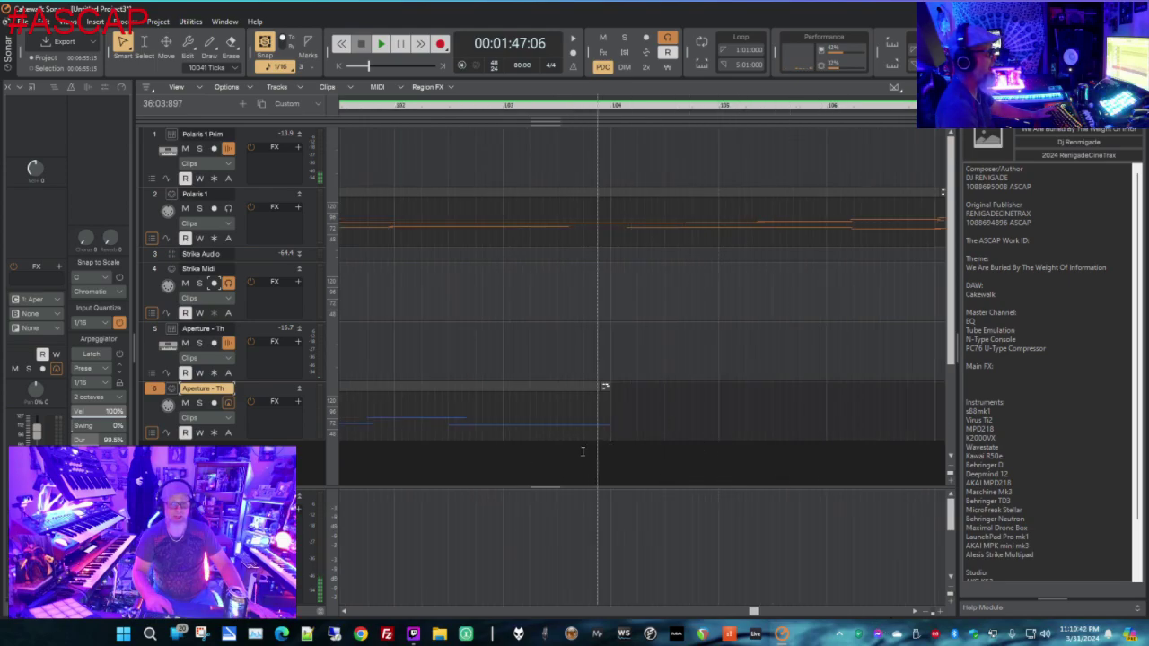
left_click(609, 464)
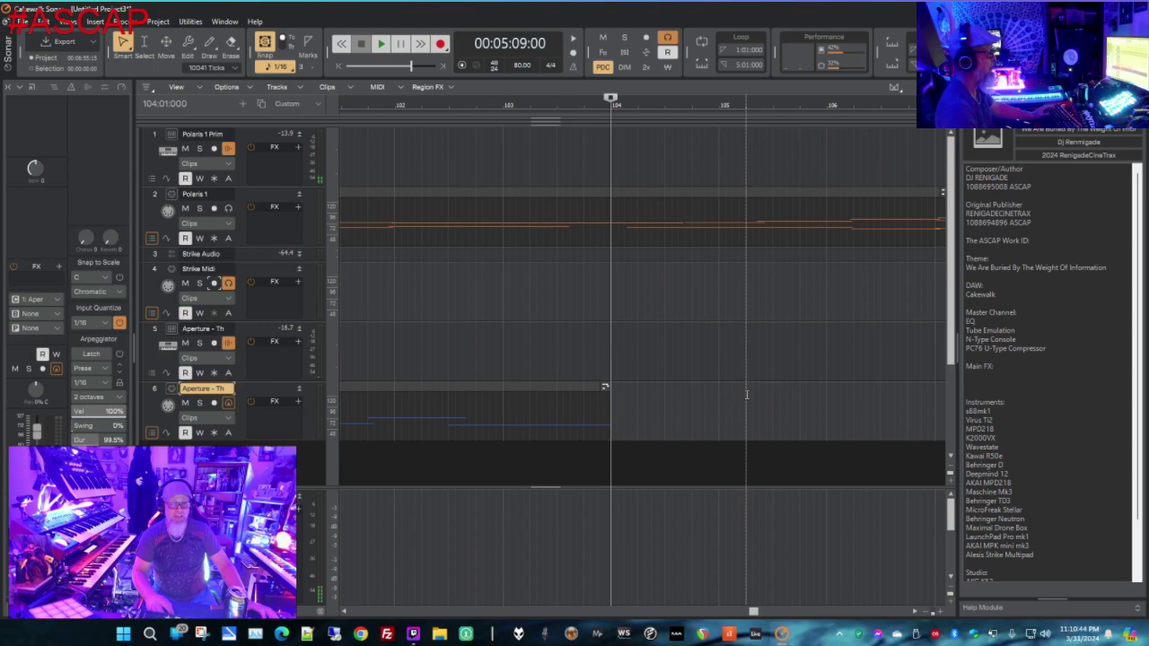
Paste the copied clip onto the Aperture MIDI track at measure 104, reverse it with Retrograde and realign its start to measure 104
key("ctrl+v")
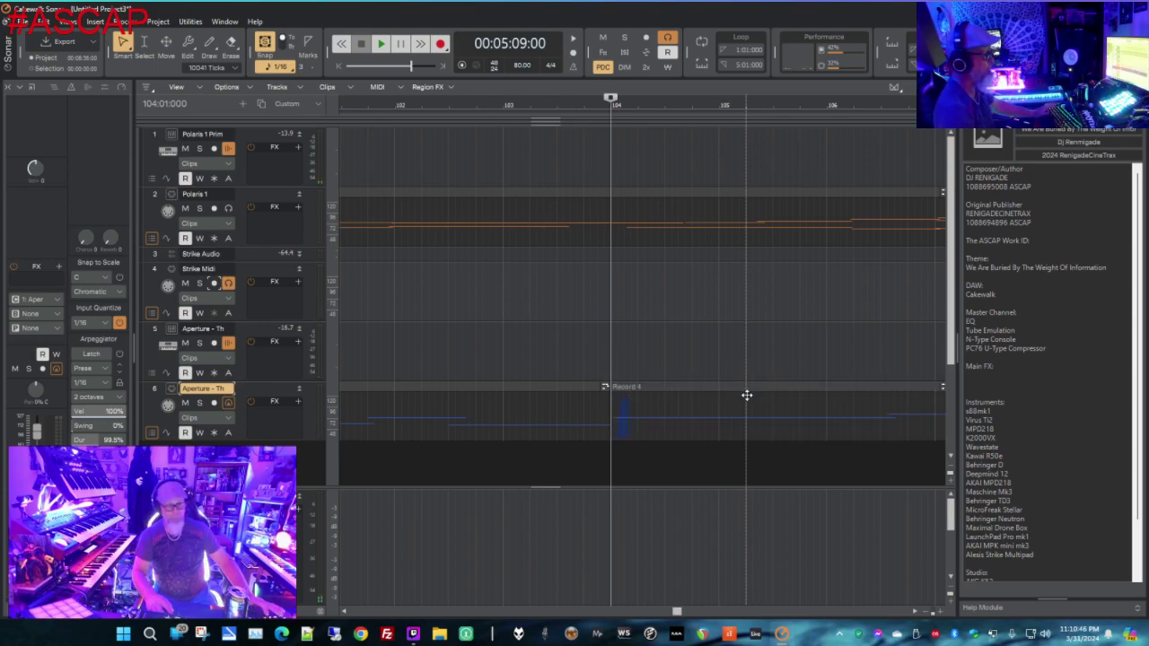
left_click(746, 395)
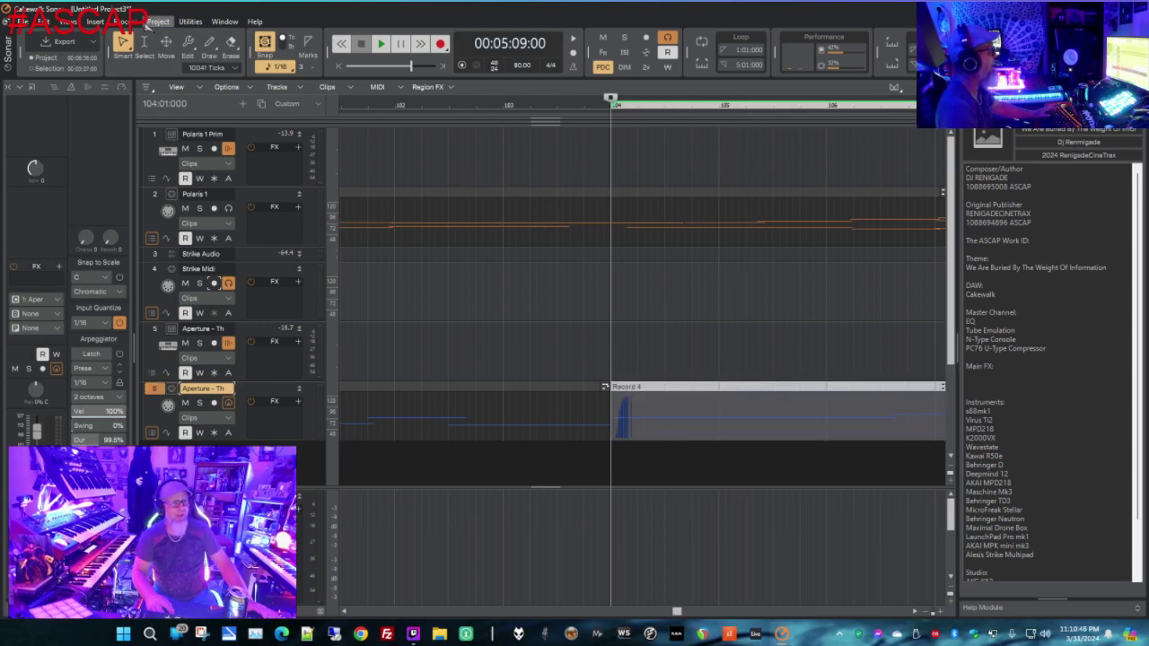
left_click(124, 22)
left_click(151, 159)
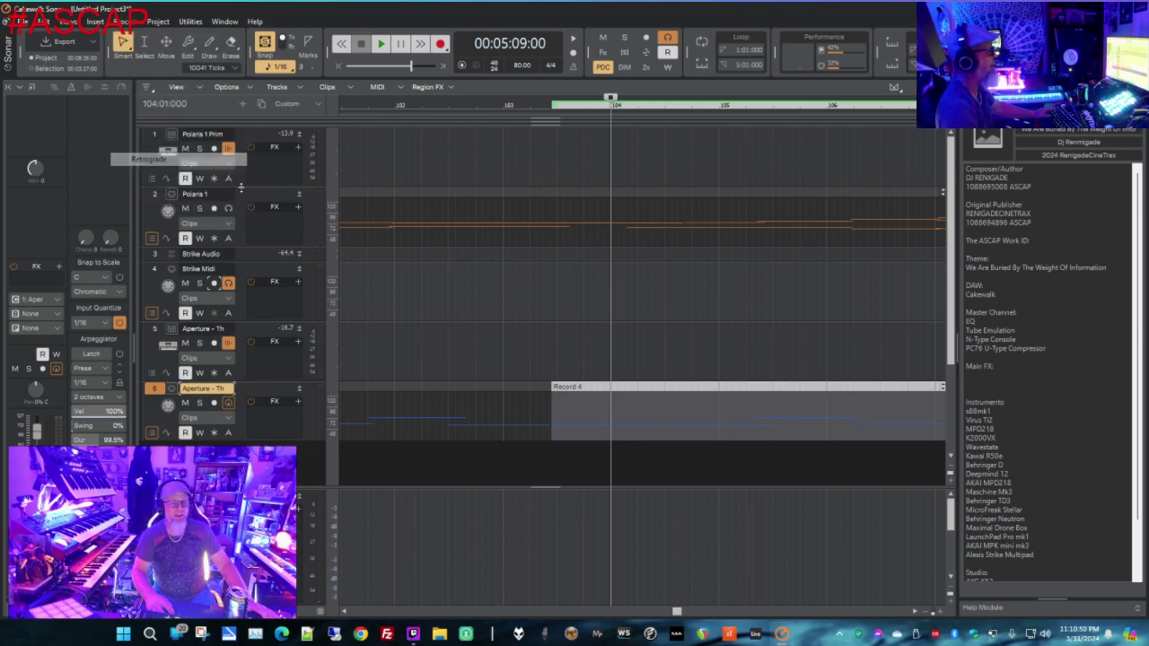
left_click_drag(568, 387, 682, 390)
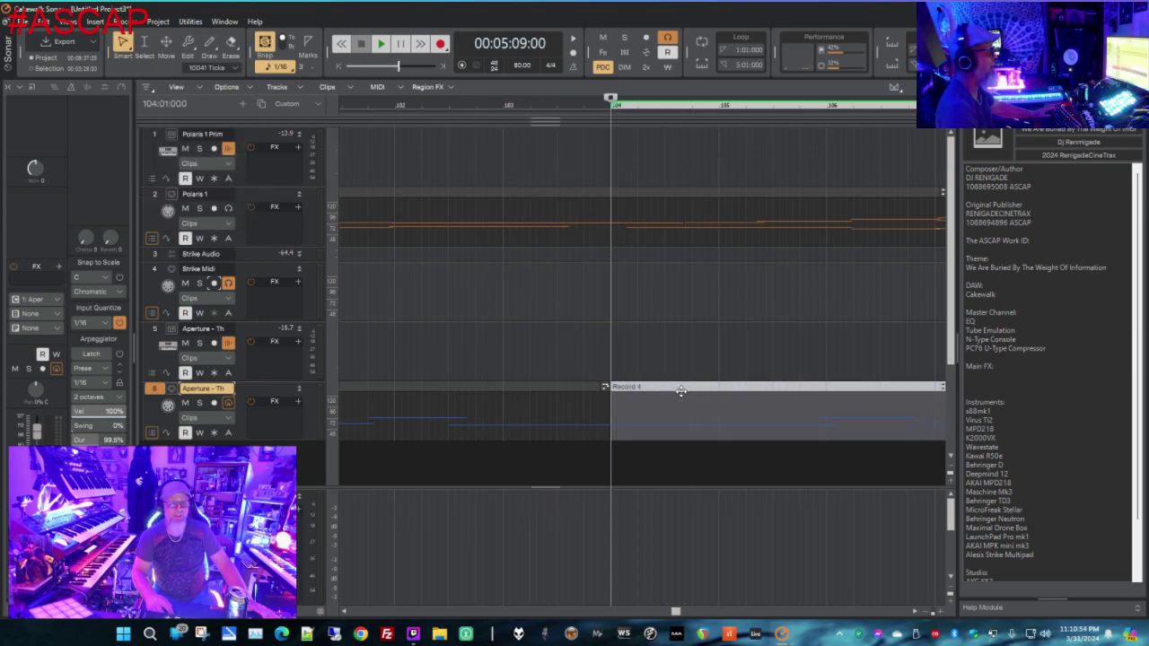
Listen to the reversed Aperture clip from measure 104, and replay the arrangement from the project start
key("space")
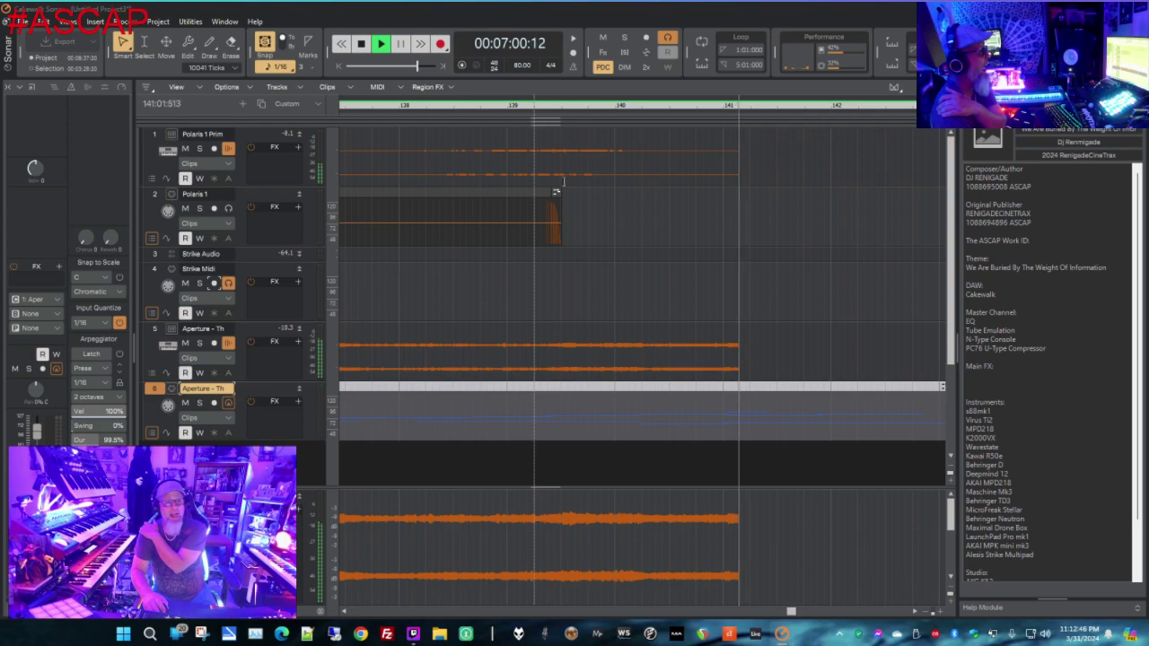
scroll(557, 190, "down", 3)
scroll(818, 310, "up", 3)
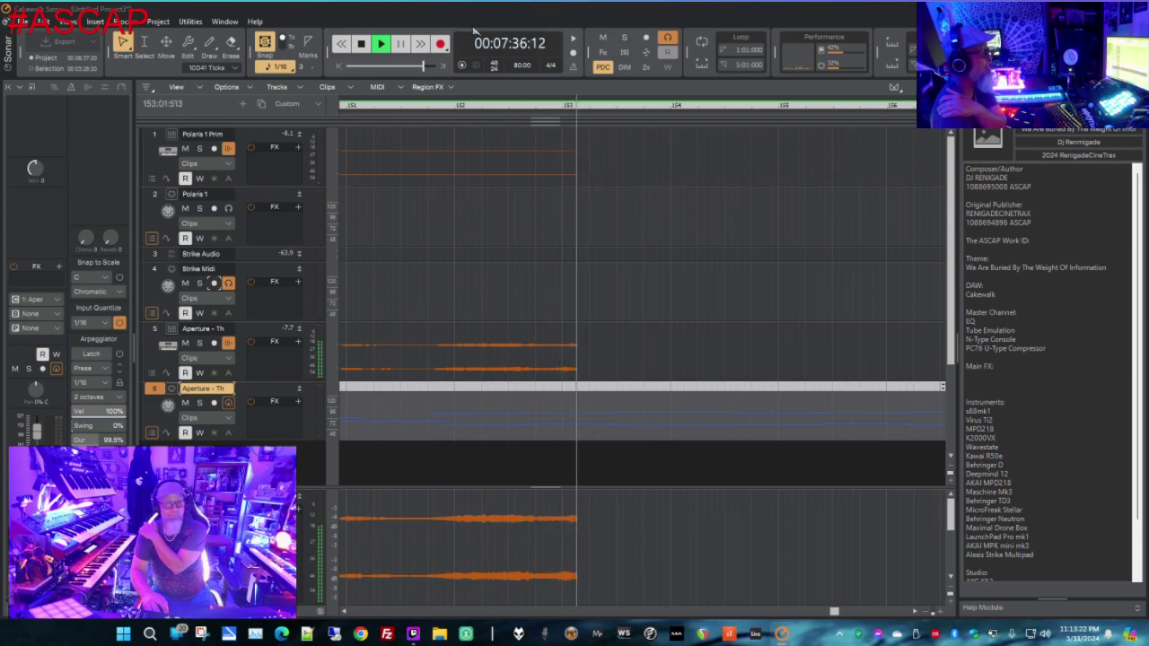
left_click(344, 68)
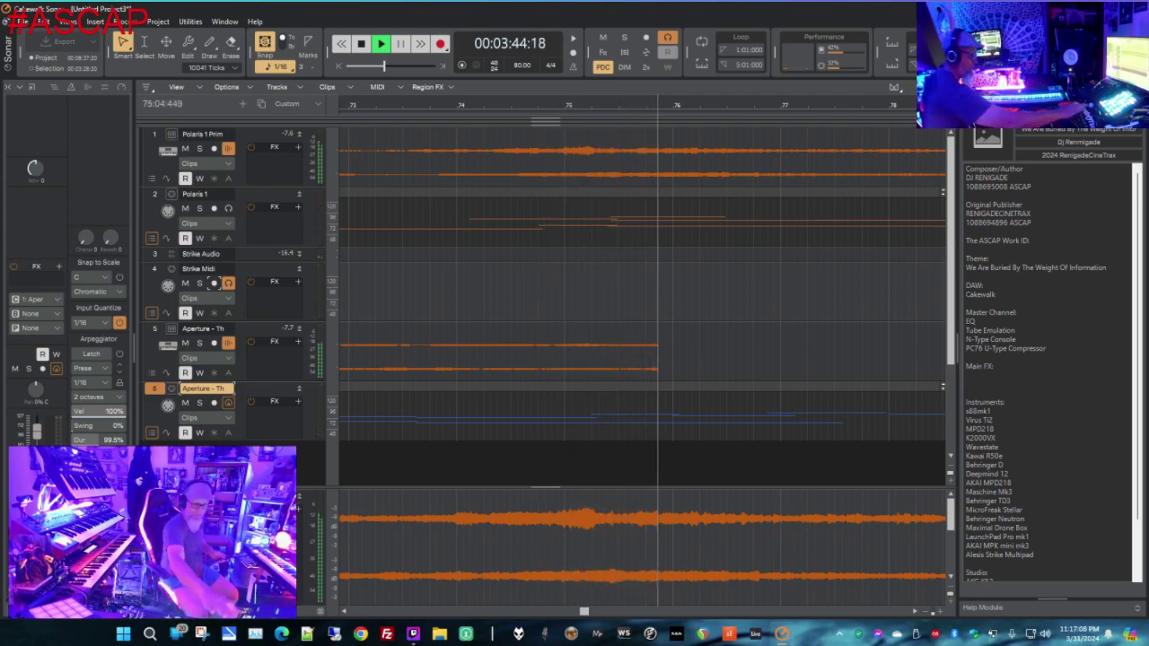
key("space")
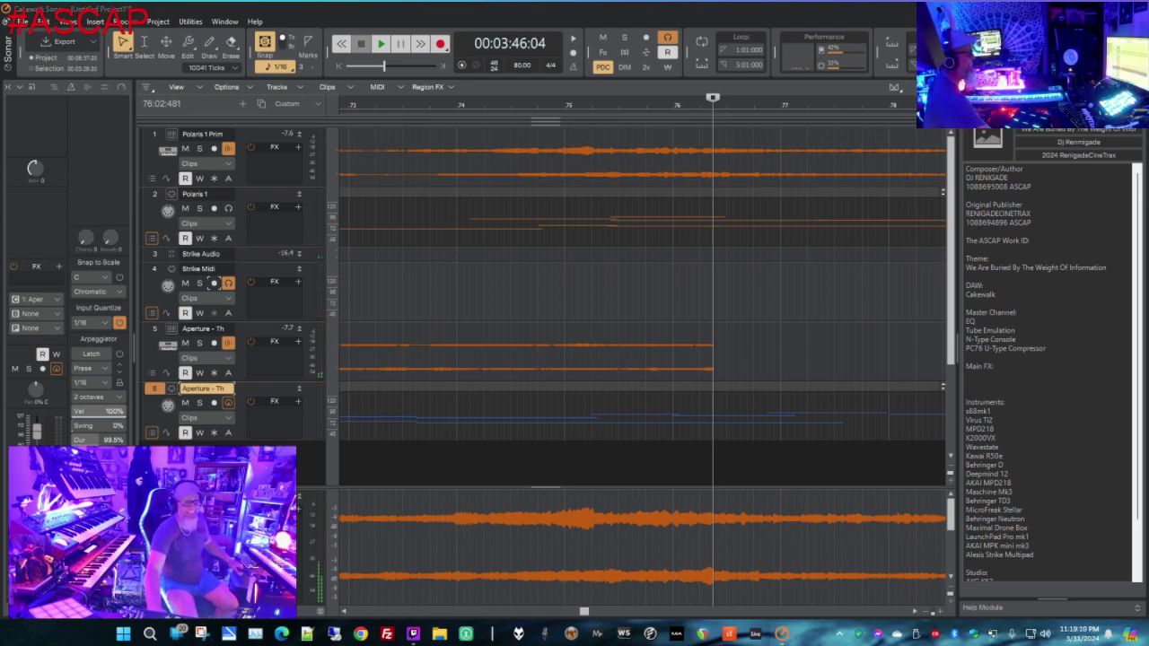
Play from the project start, expand the Strike Audio and Strike Midi tracks, and record a MIDI part on Strike Midi up to measure 18
key("Home")
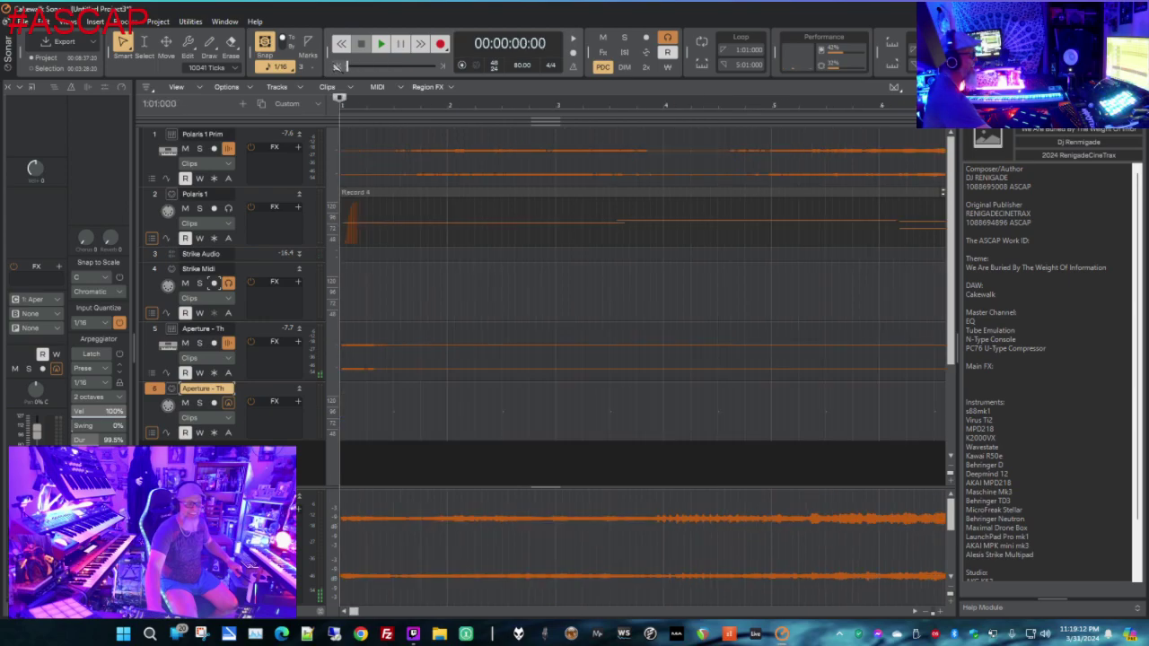
key("space")
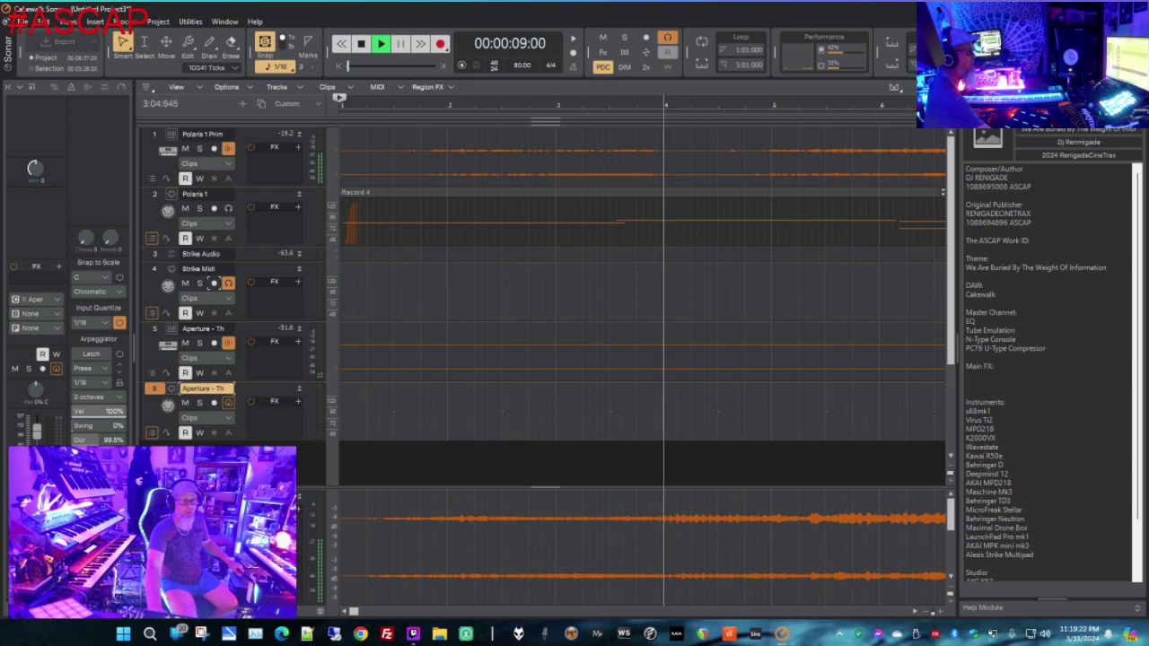
left_click(300, 256)
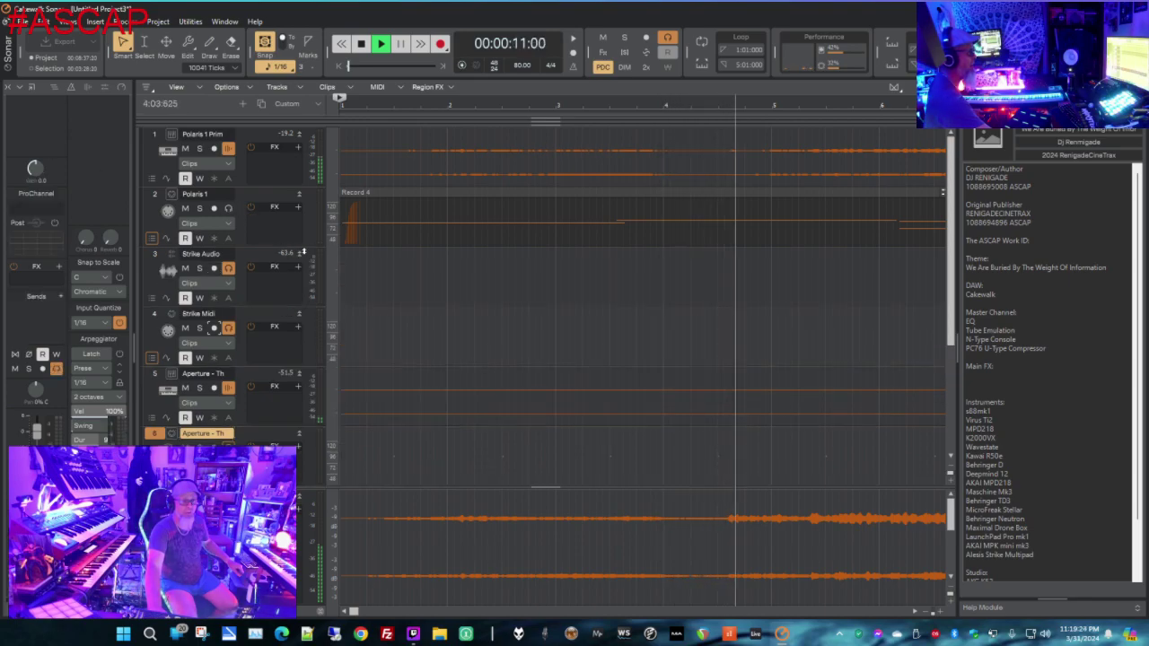
left_click(213, 328)
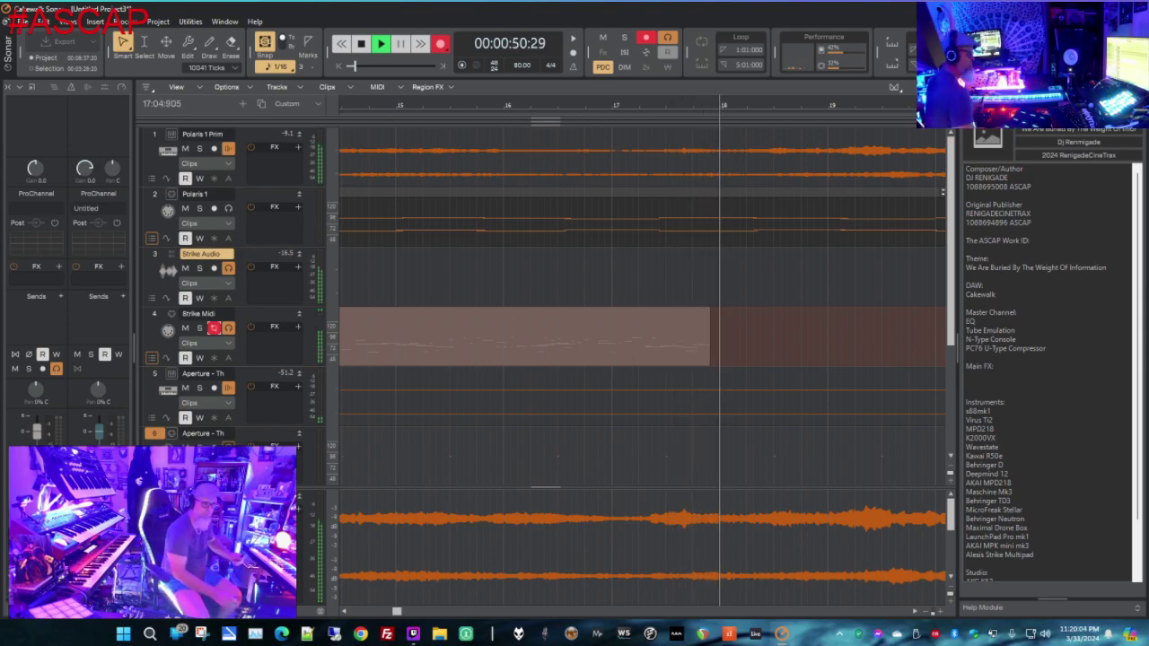
key("space")
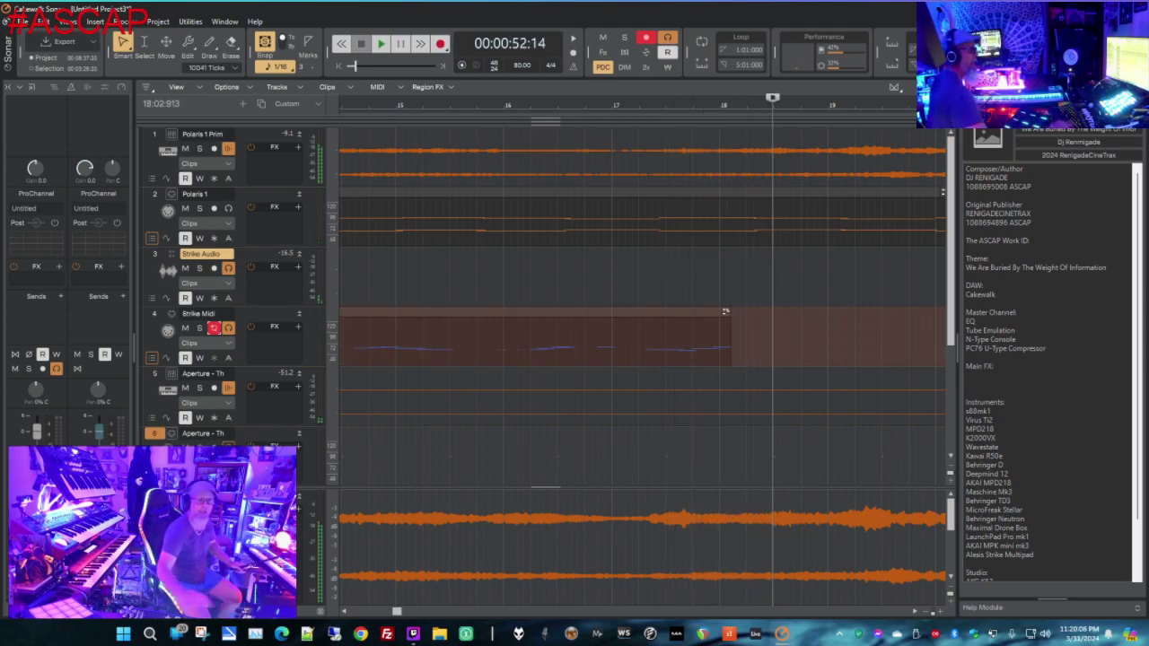
Play the project from the start to hear the recorded Strike Midi part with the Polaris and Aperture layers
left_click(344, 43)
key("space")
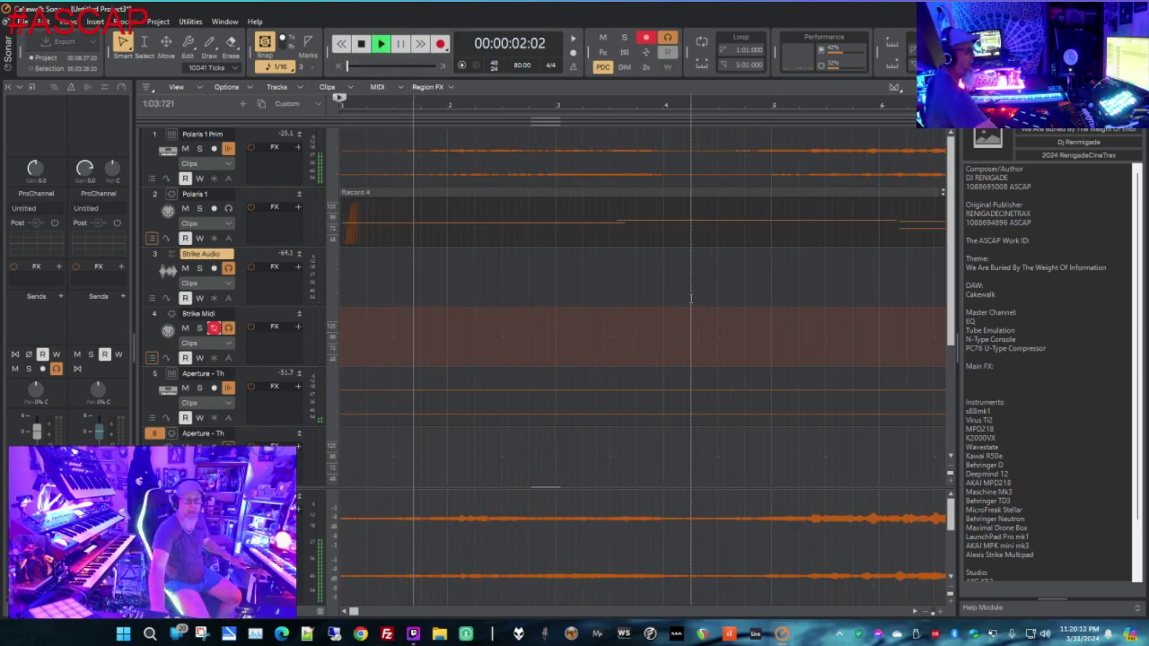
scroll(659, 359, "down", 2)
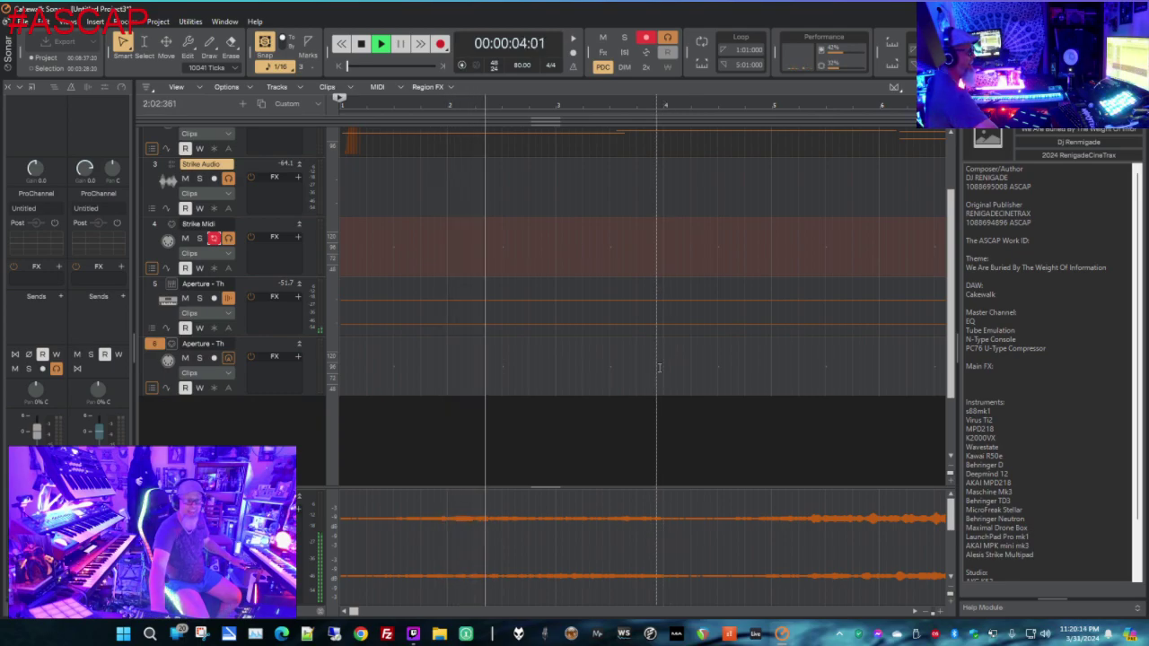
scroll(628, 324, "up", 2)
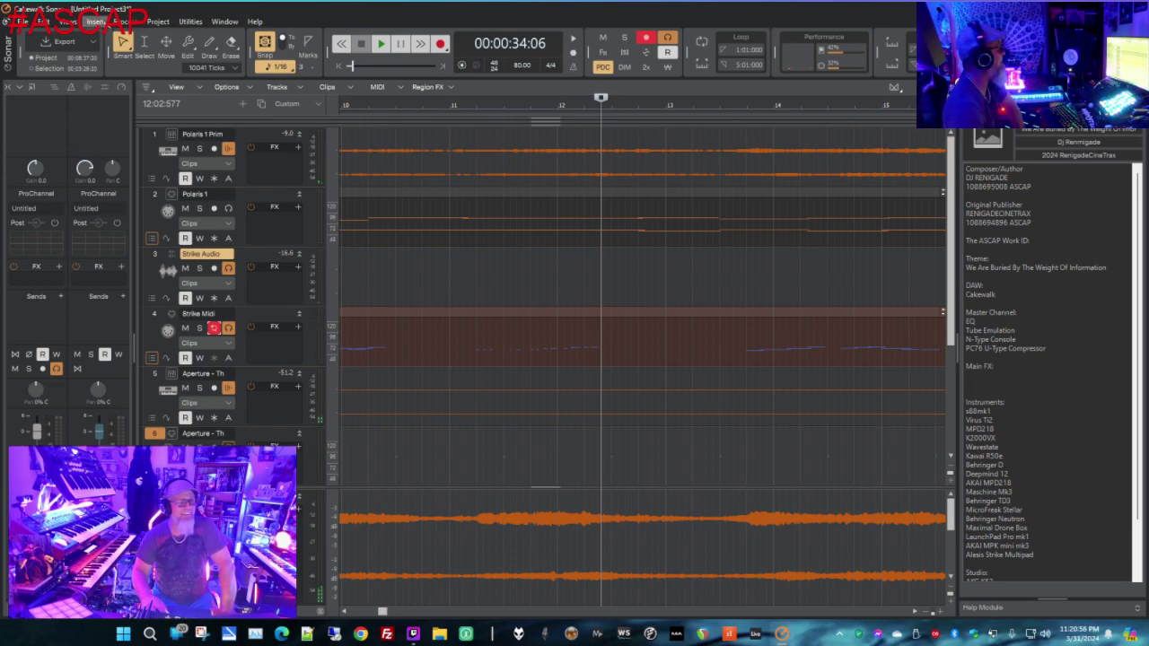
Insert the Falcon VST3 synth with MIDI source and first synth audio output tracks, dismiss its Getting Started window and move the plug-in window aside
left_click(96, 21)
left_click(113, 59)
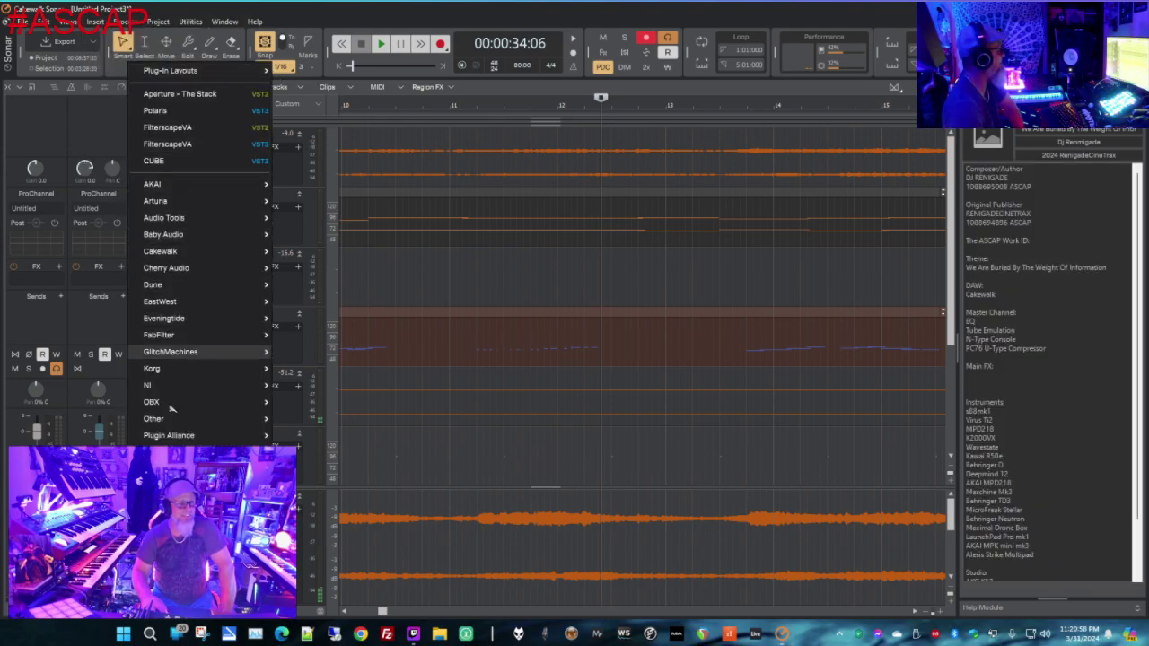
mouse_move(223, 393)
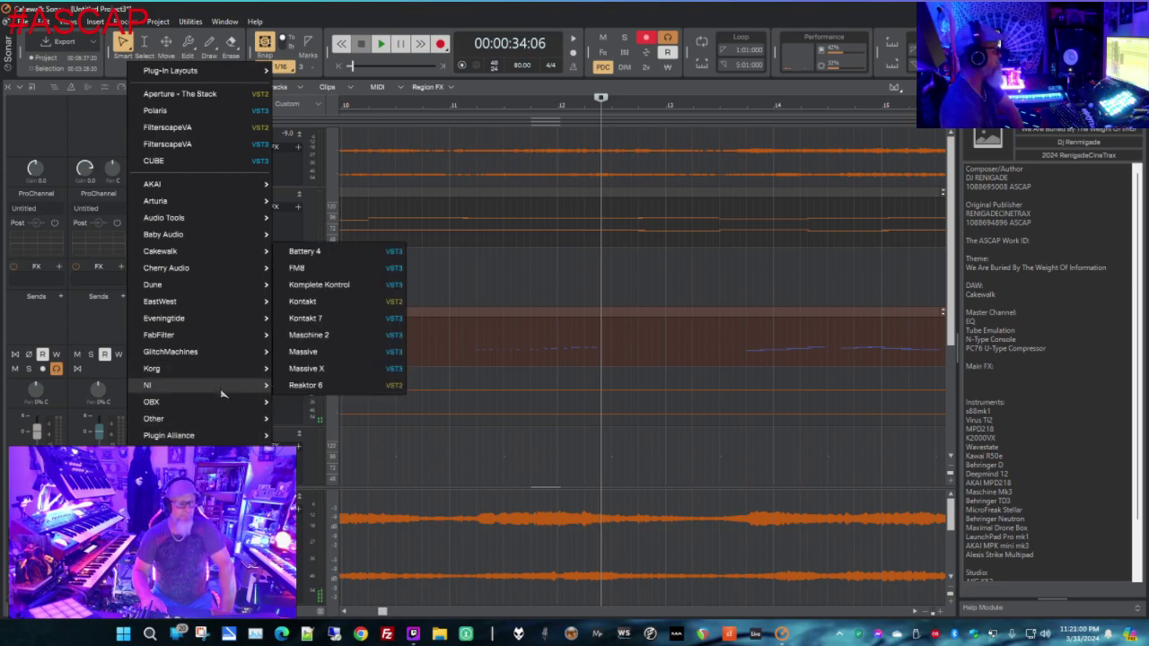
mouse_move(222, 418)
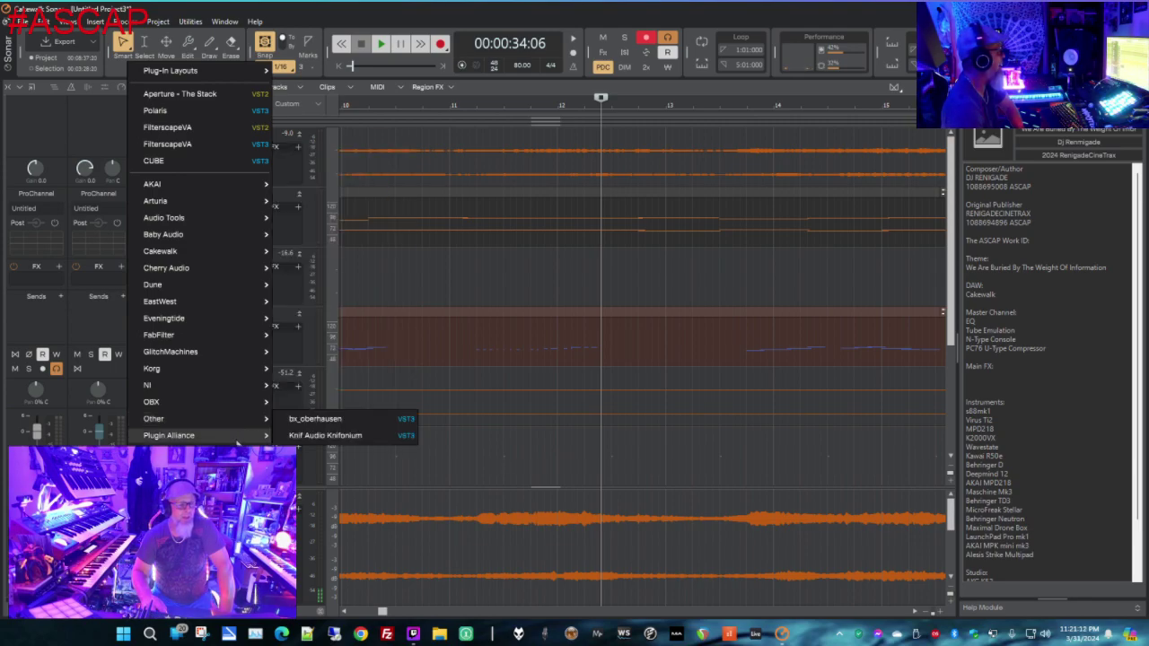
mouse_move(180, 451)
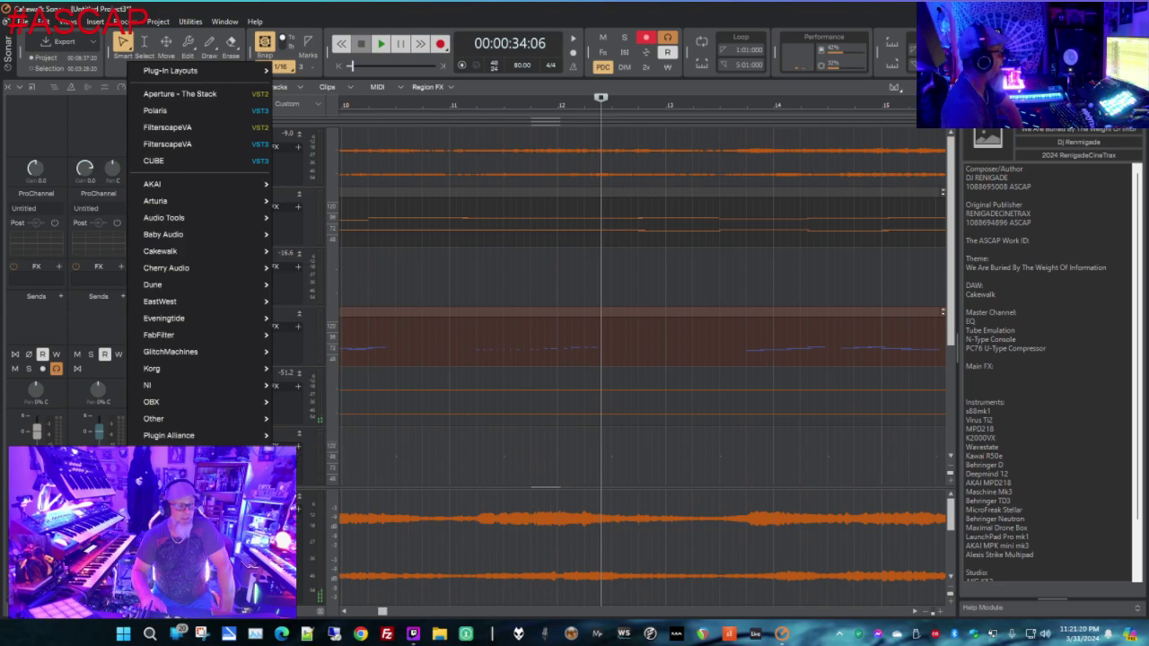
mouse_move(180, 519)
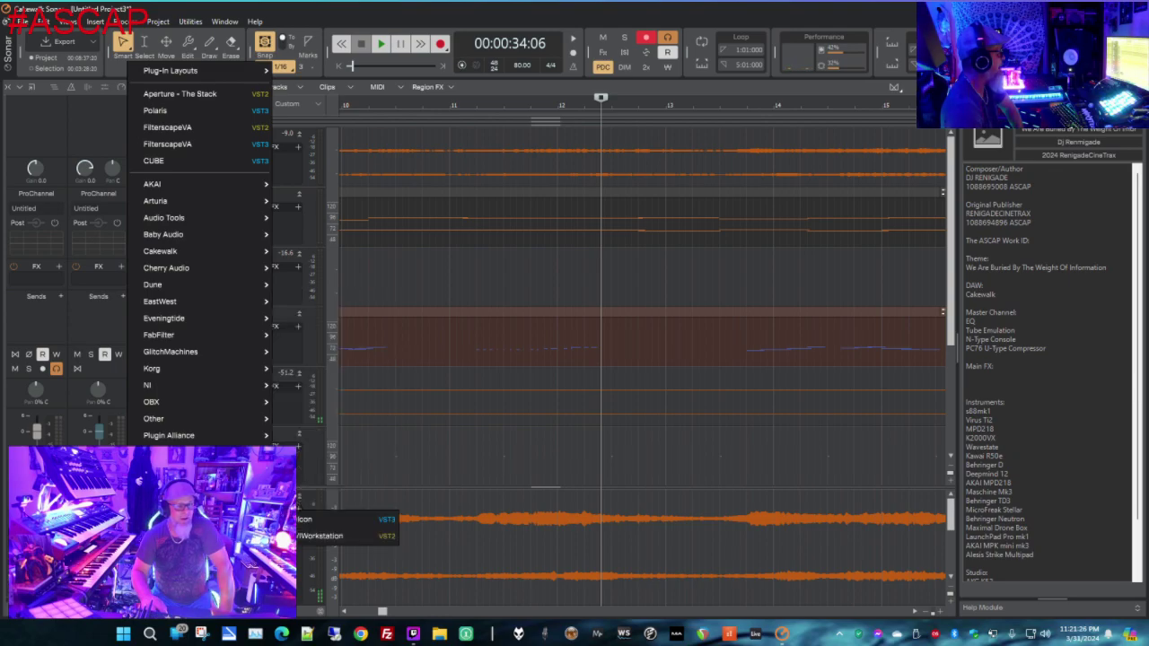
left_click(310, 523)
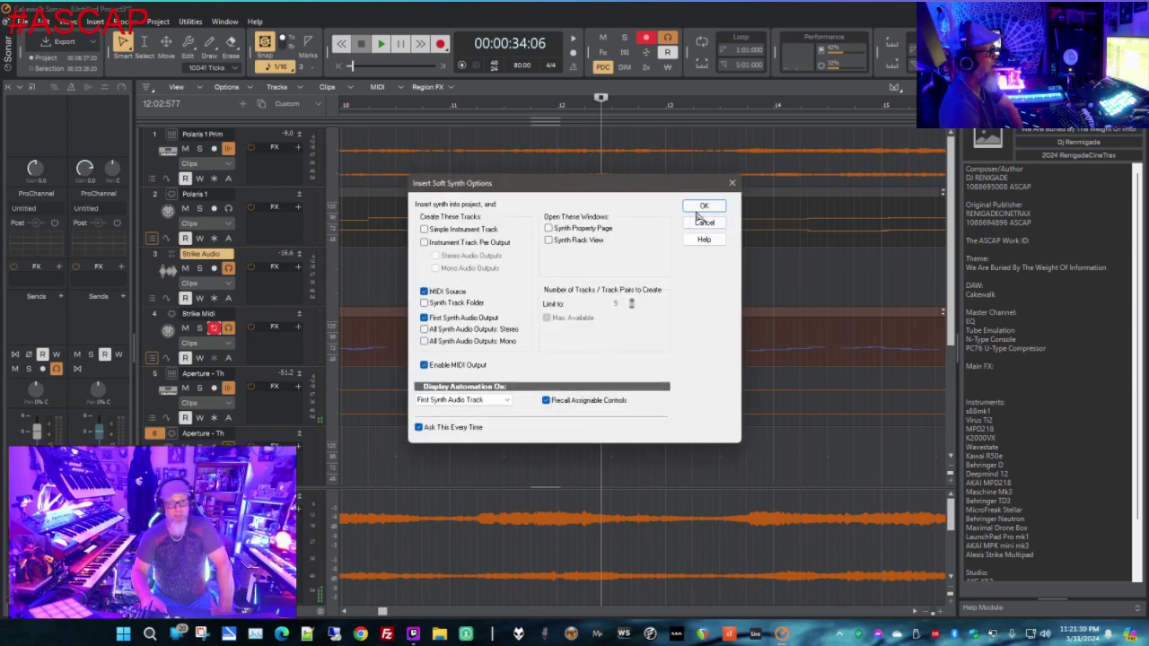
left_click(704, 206)
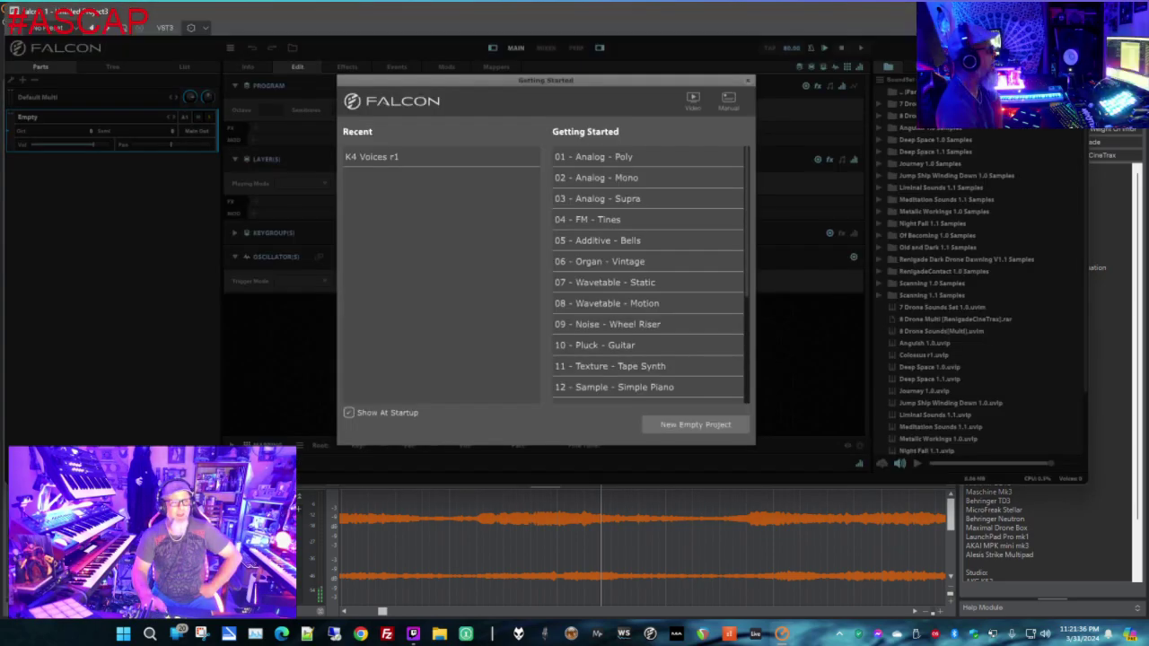
left_click(749, 81)
left_click_drag(687, 17, 1136, 153)
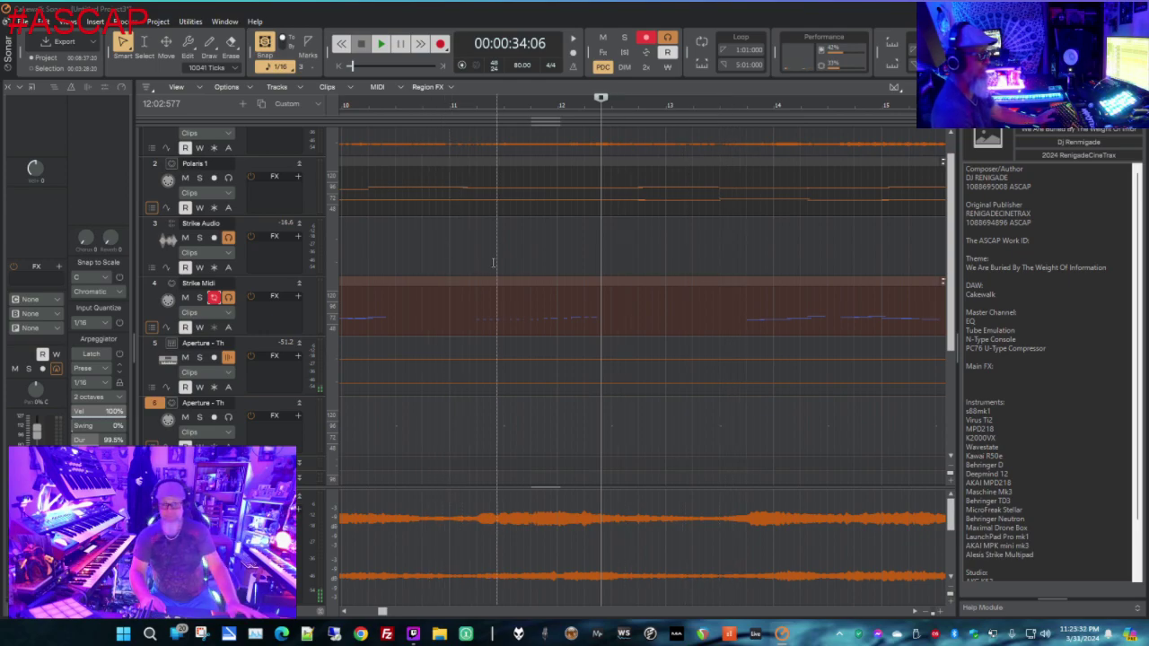
Play a short passage from measure 12 and return the playhead to the project start
key("space")
key("space")
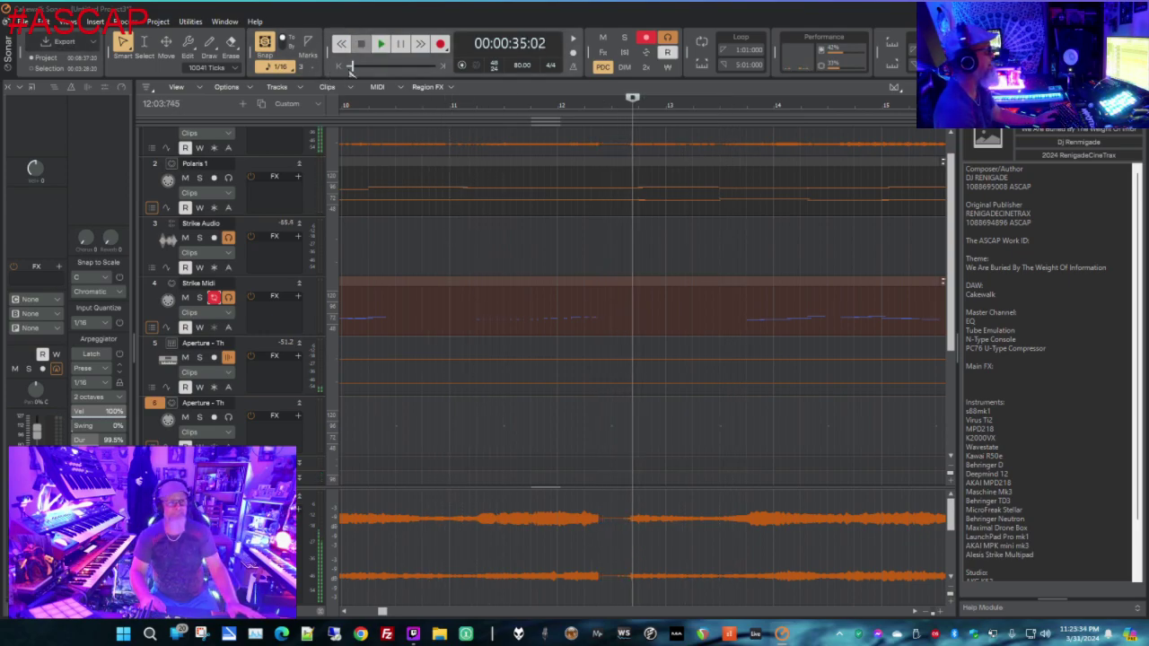
key("w")
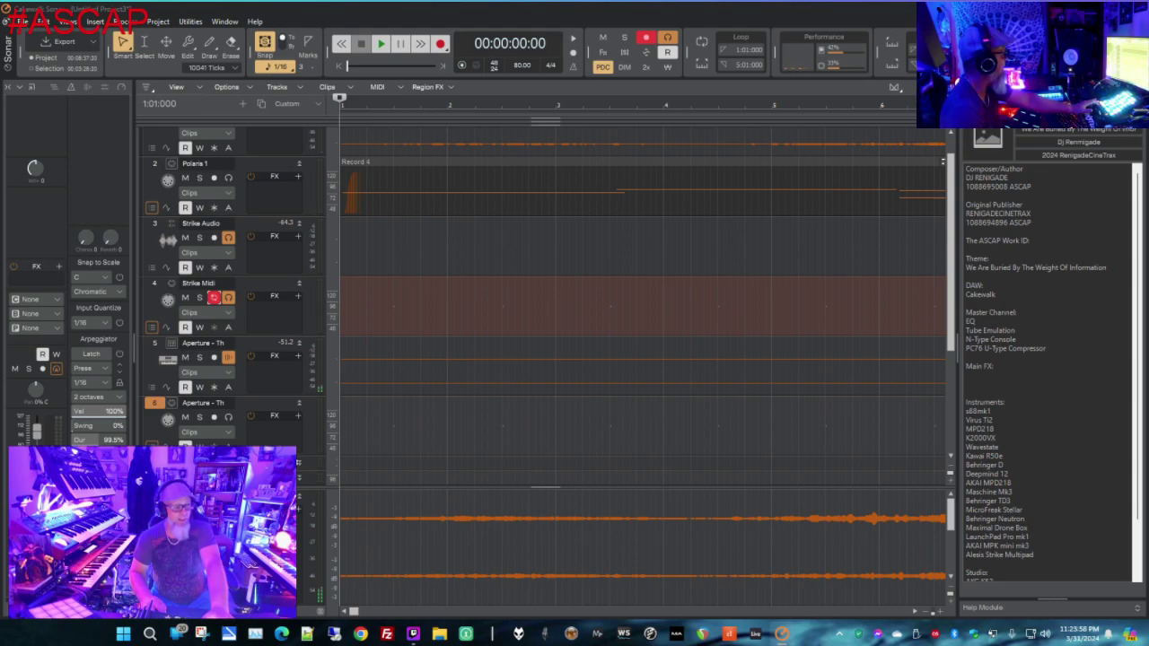
Select the Falcon 1 MIDI track and choose a MIDI input channel for it
scroll(252, 441, "down", 1)
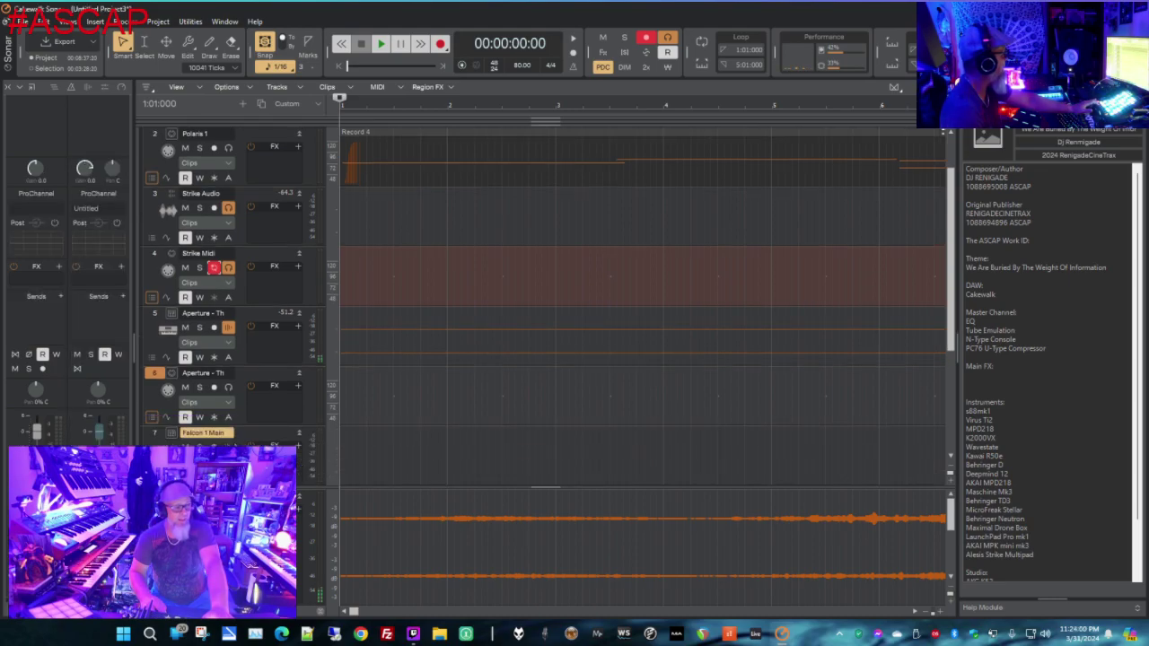
scroll(223, 443, "down", 3)
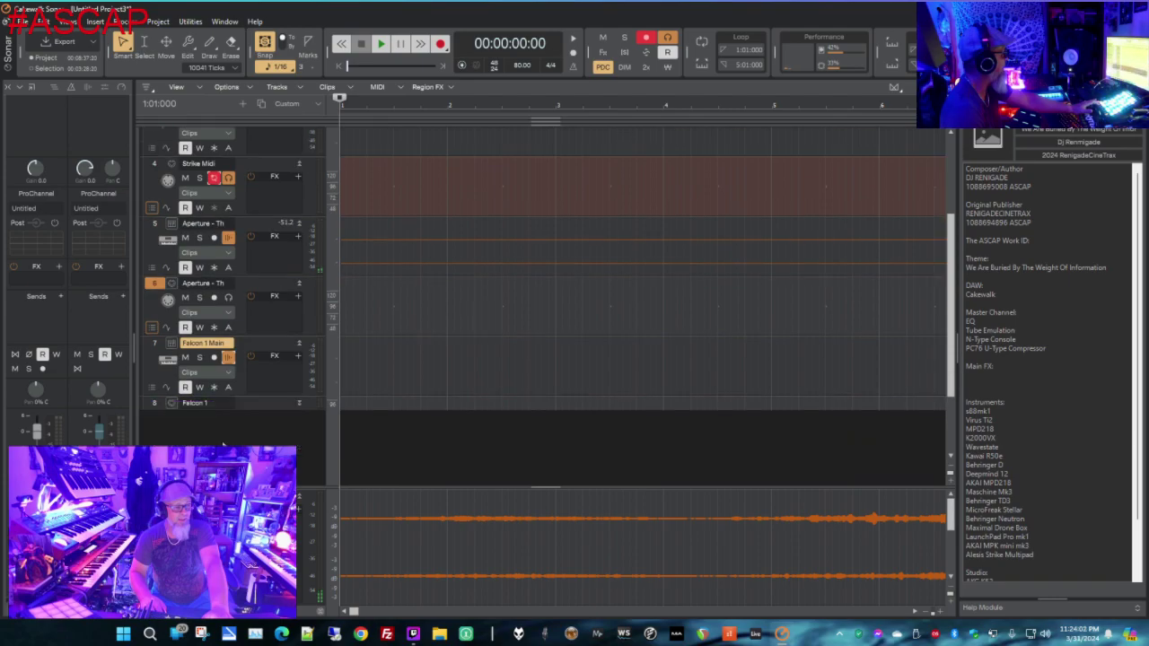
left_click(172, 406)
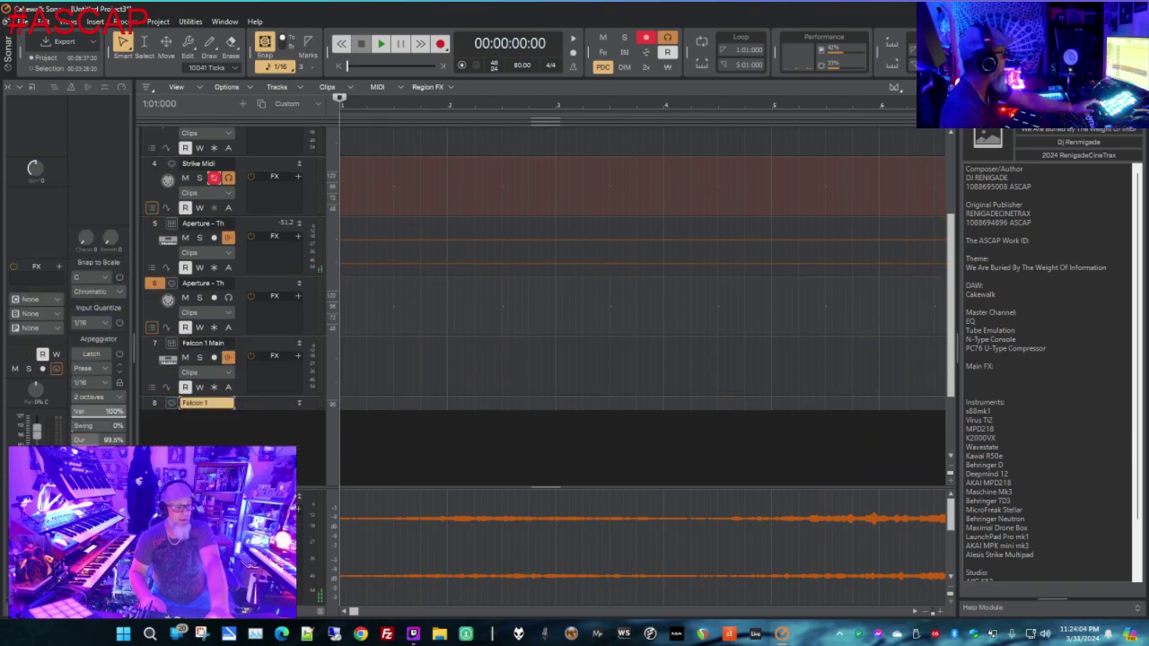
left_click(40, 299)
mouse_move(135, 484)
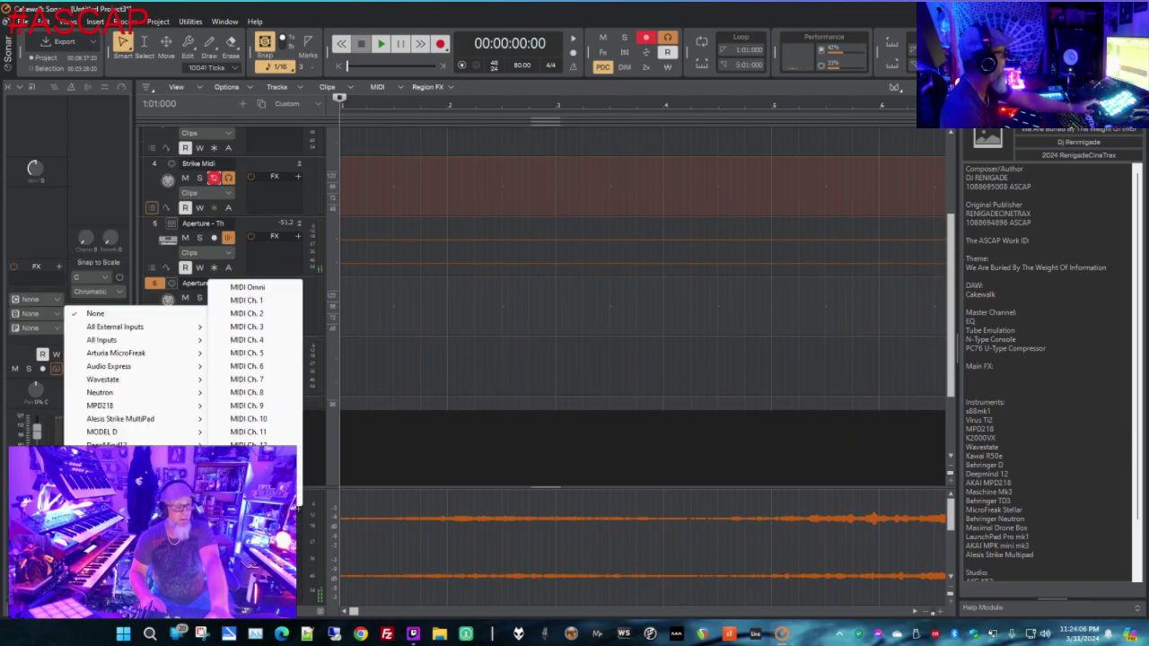
left_click(266, 305)
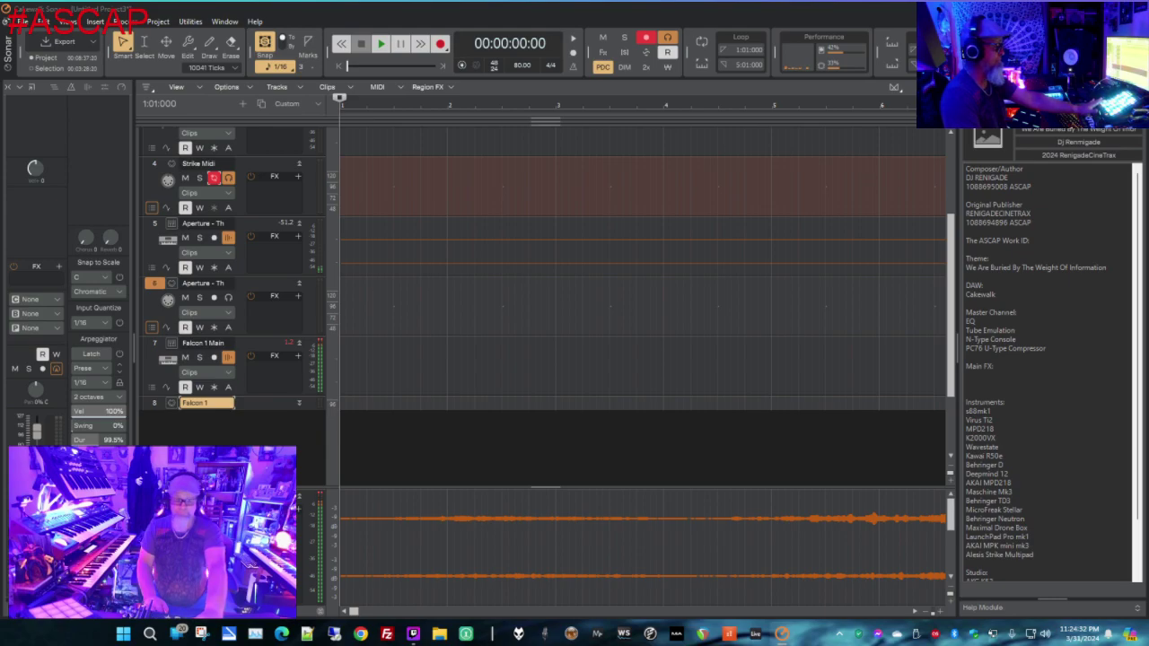
Play the project's opening with the Falcon synth sounding, and restart playback from the beginning
key("space")
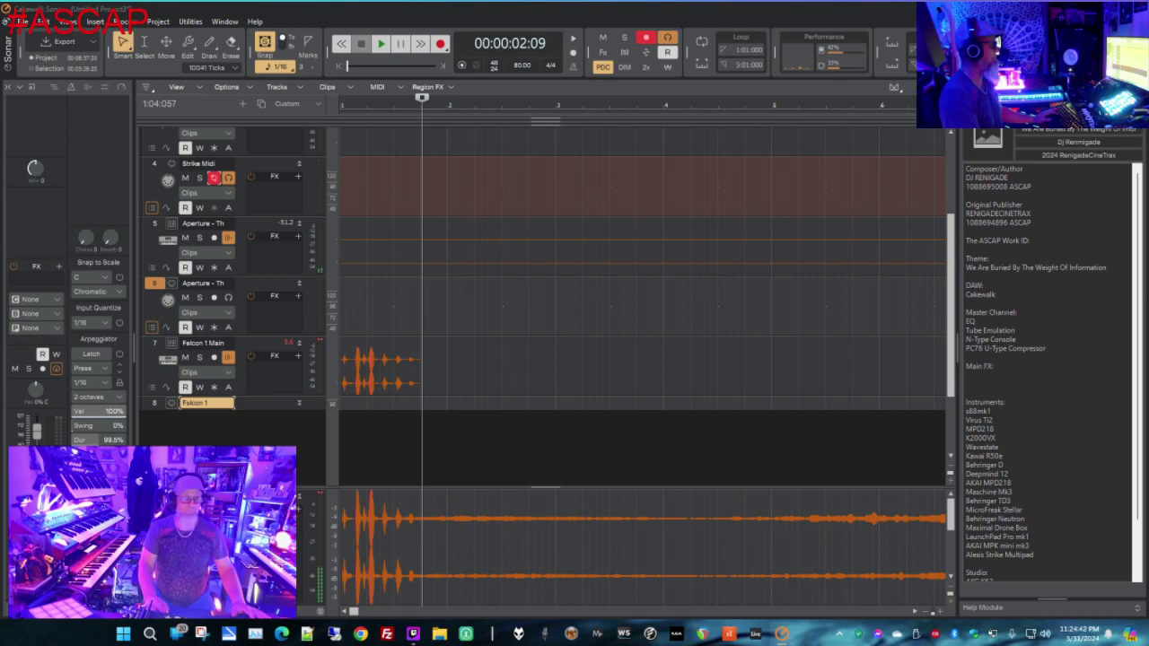
left_click(343, 66)
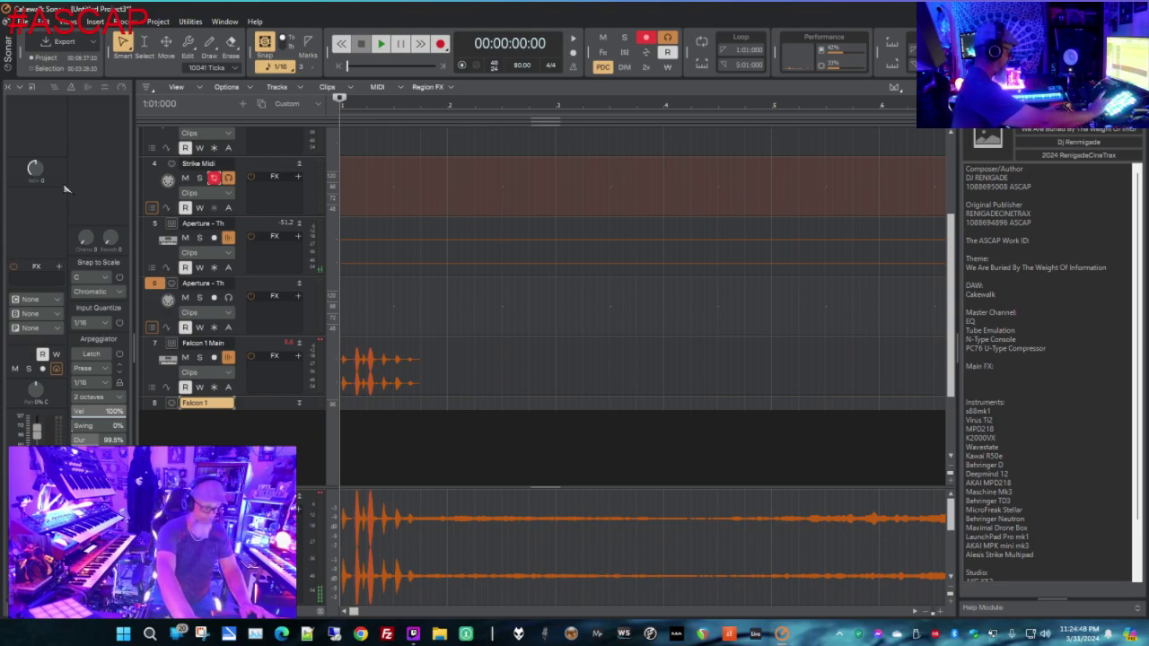
key("space")
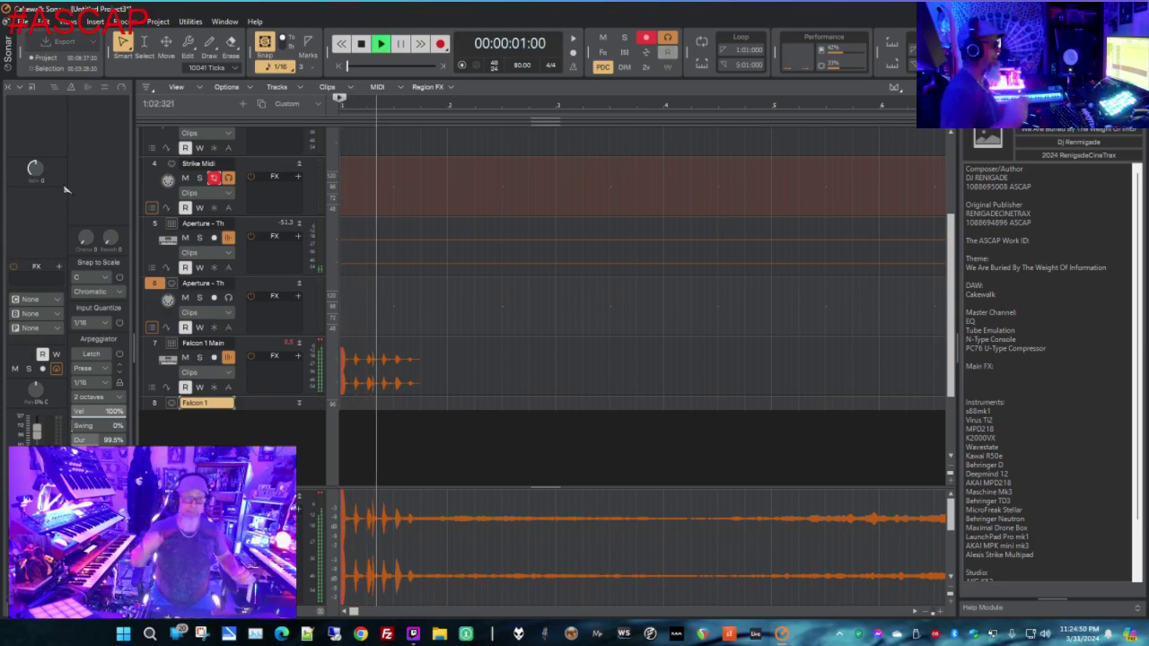